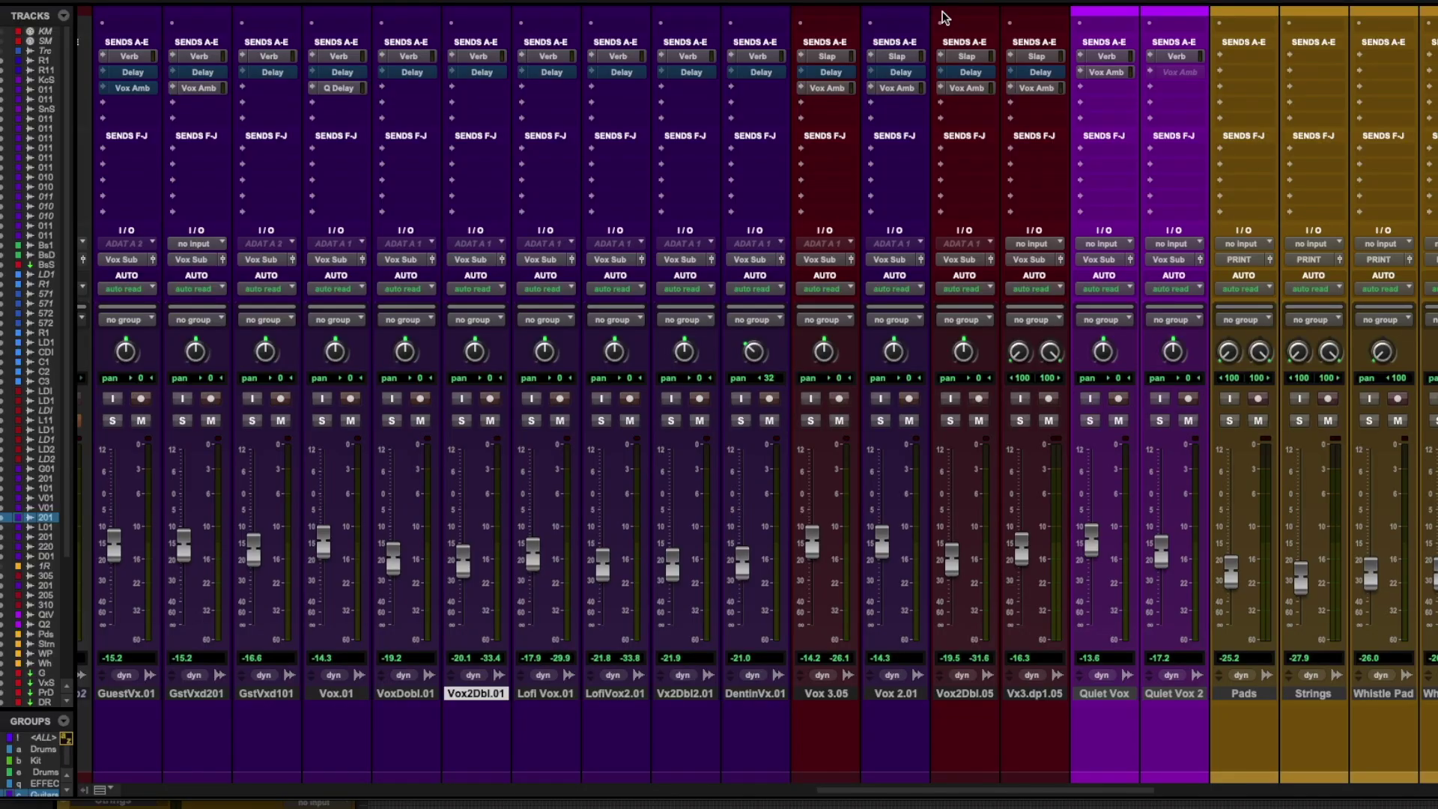
- Play the vocals from the lead-in into the chorus in the Edit window, then return to the mixer
{"action": "scroll", "coordinate": [666, 258], "scroll_direction": "left", "scroll_amount": 5}
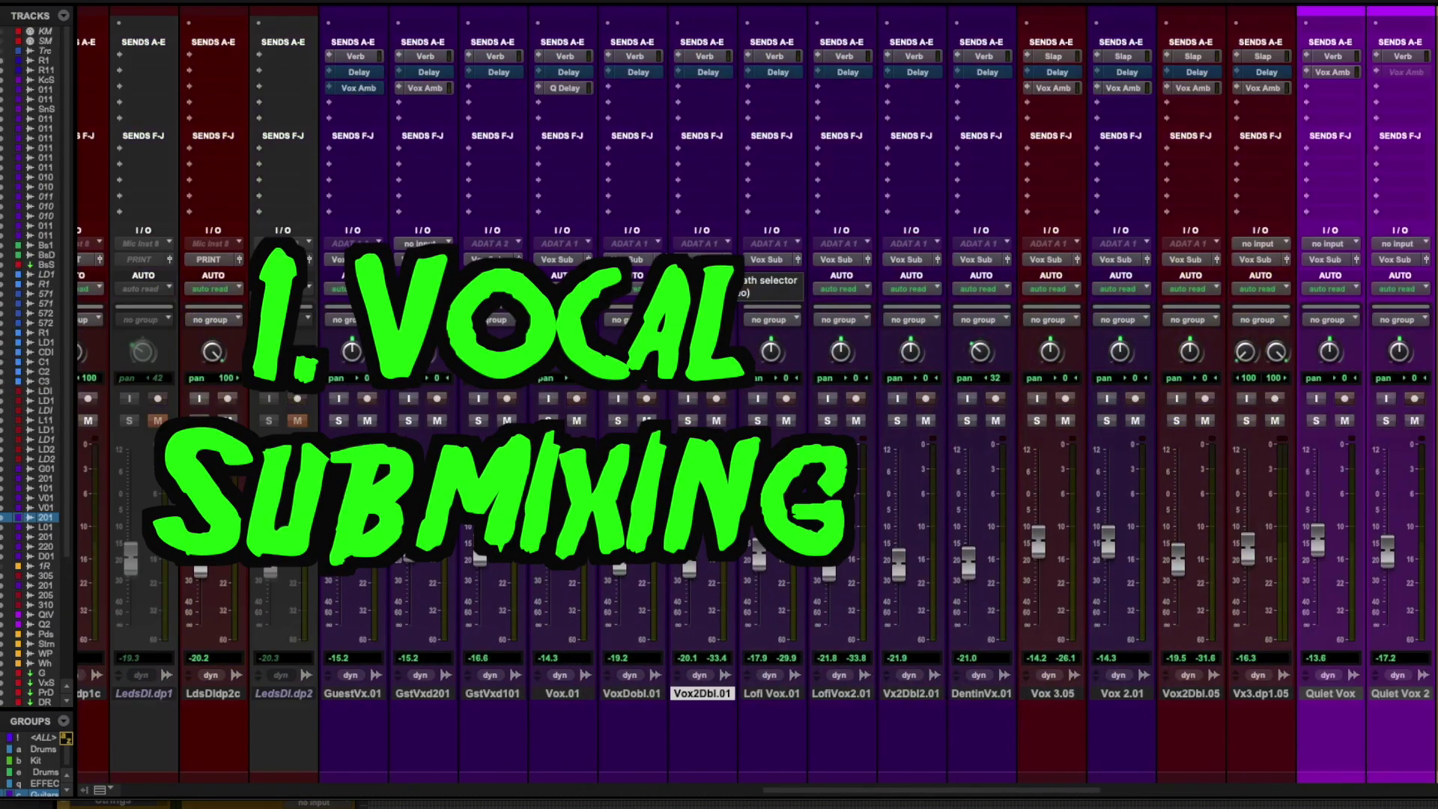
{"action": "key", "text": "ctrl+equal"}
{"action": "scroll", "coordinate": [639, 295], "scroll_direction": "down", "scroll_amount": 3}
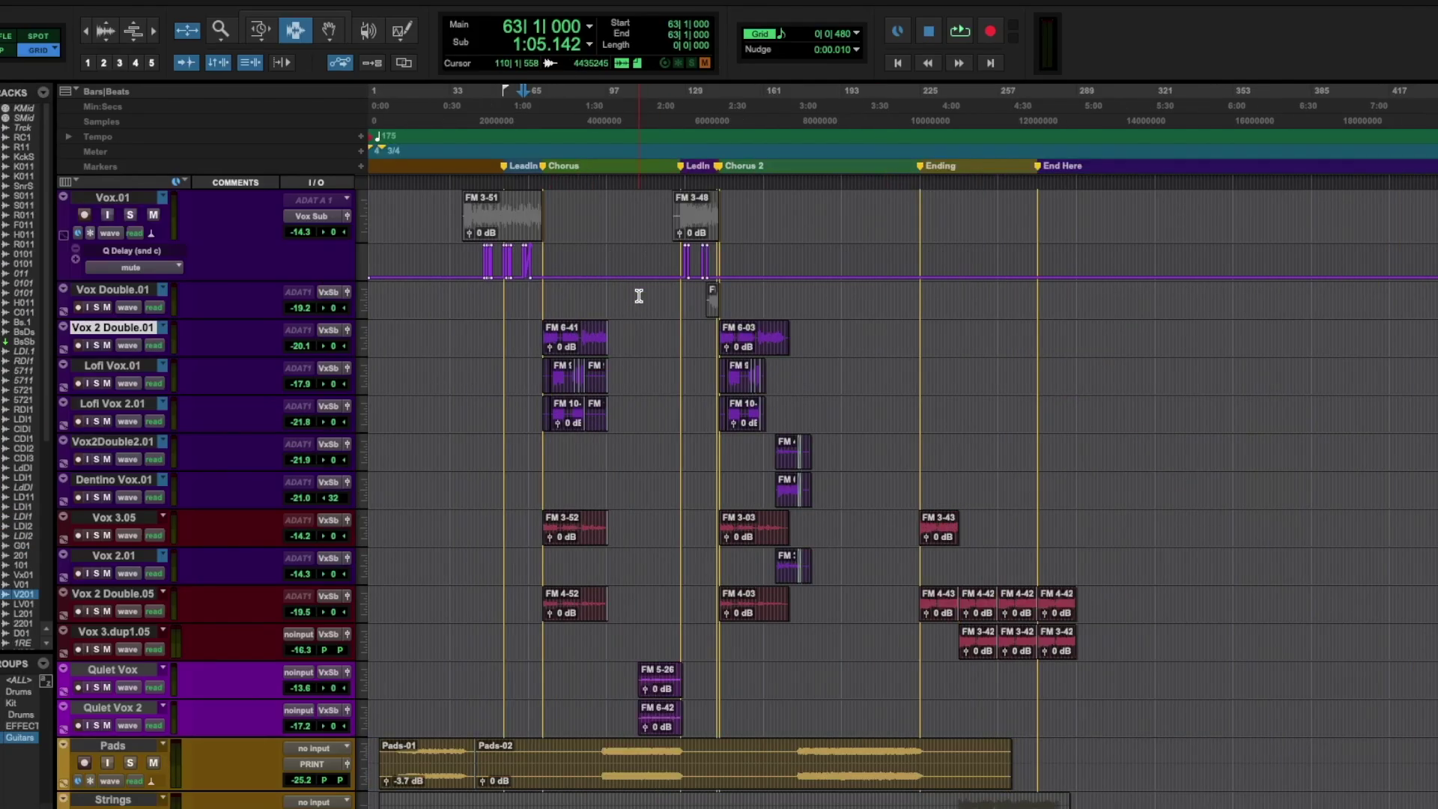
{"action": "scroll", "coordinate": [639, 295], "scroll_direction": "up", "scroll_amount": 4}
{"action": "scroll", "coordinate": [796, 308], "scroll_direction": "down", "scroll_amount": 2}
{"action": "scroll", "coordinate": [763, 308], "scroll_direction": "up", "scroll_amount": 1}
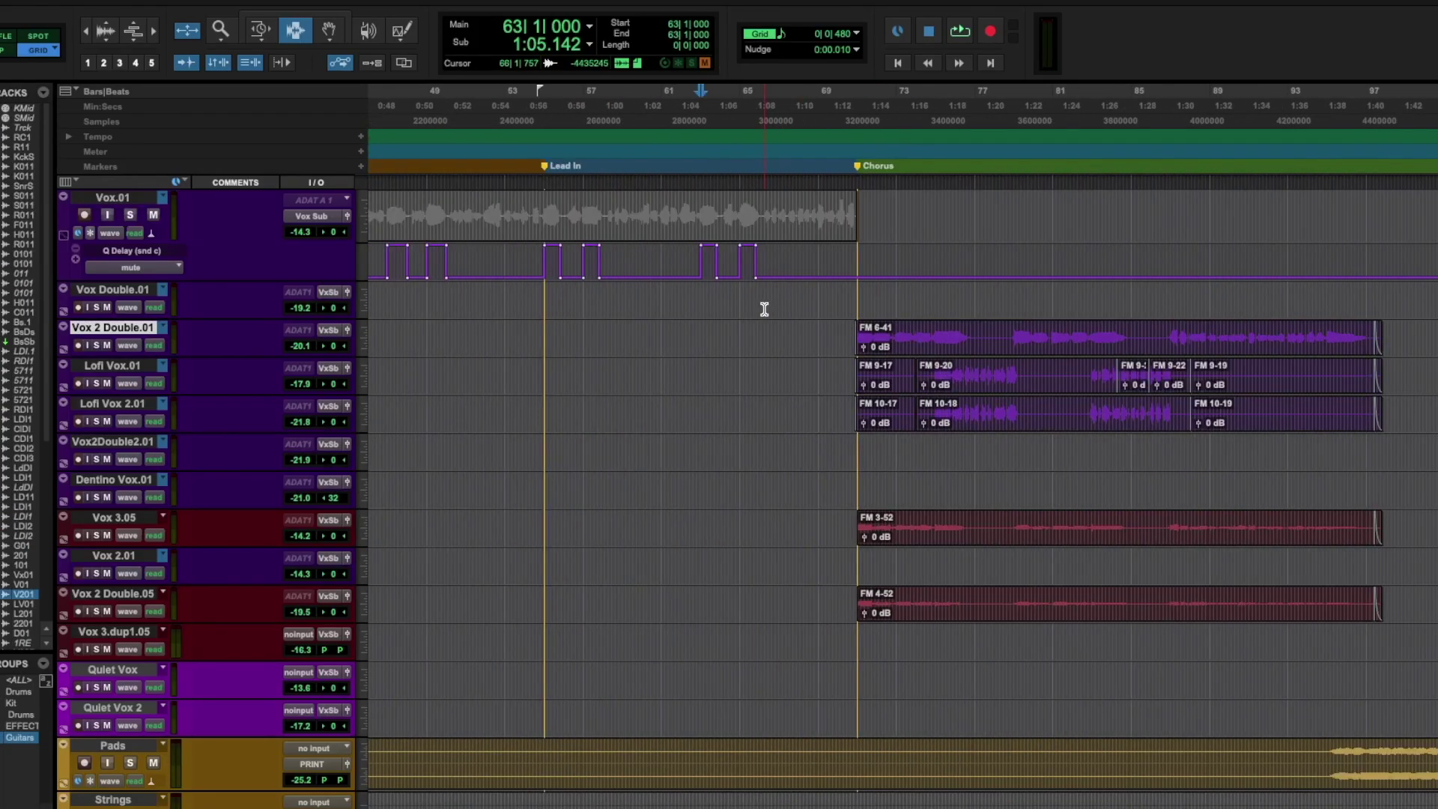
{"action": "scroll", "coordinate": [726, 312], "scroll_direction": "down", "scroll_amount": 2}
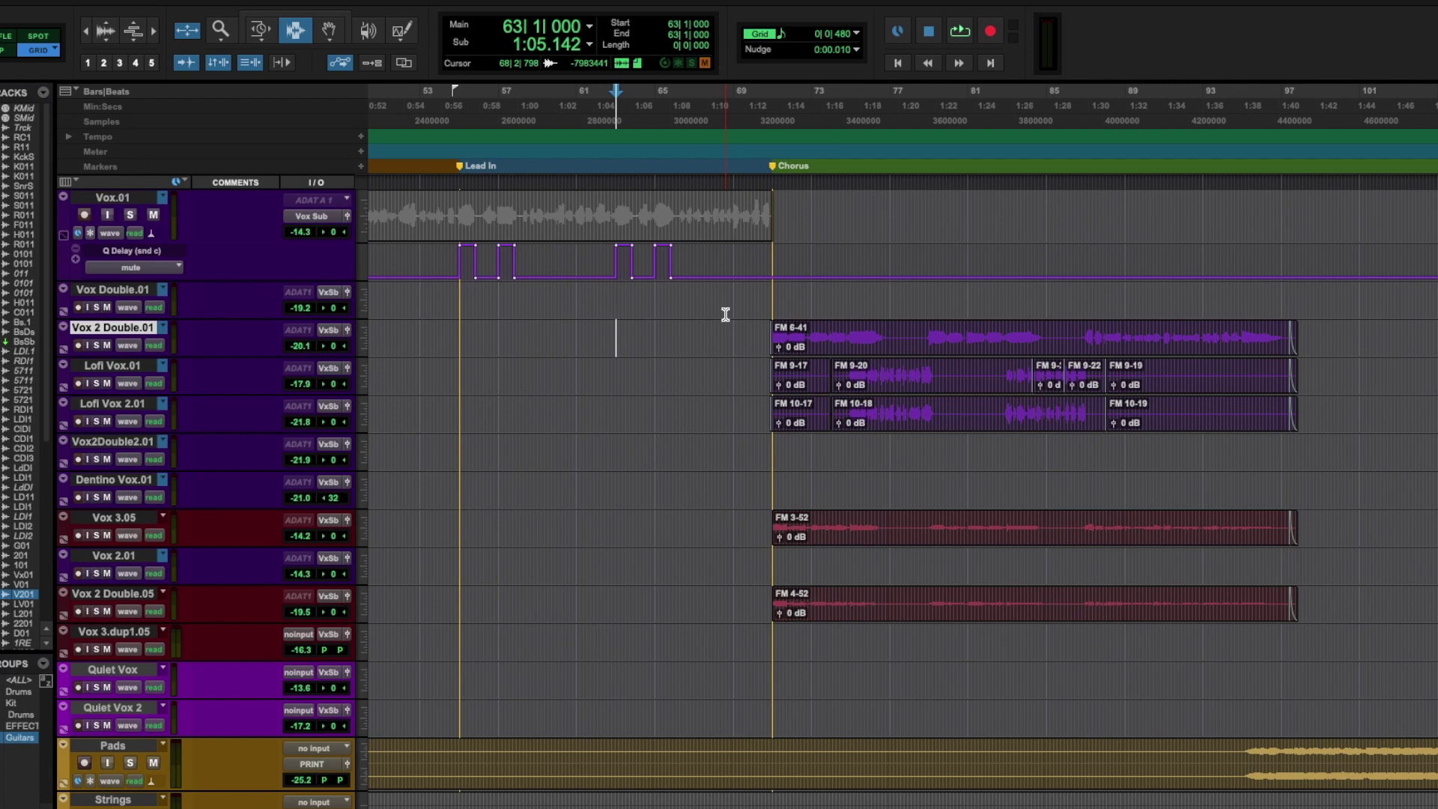
{"action": "key", "text": "space"}
{"action": "key", "text": "super+bracketleft"}
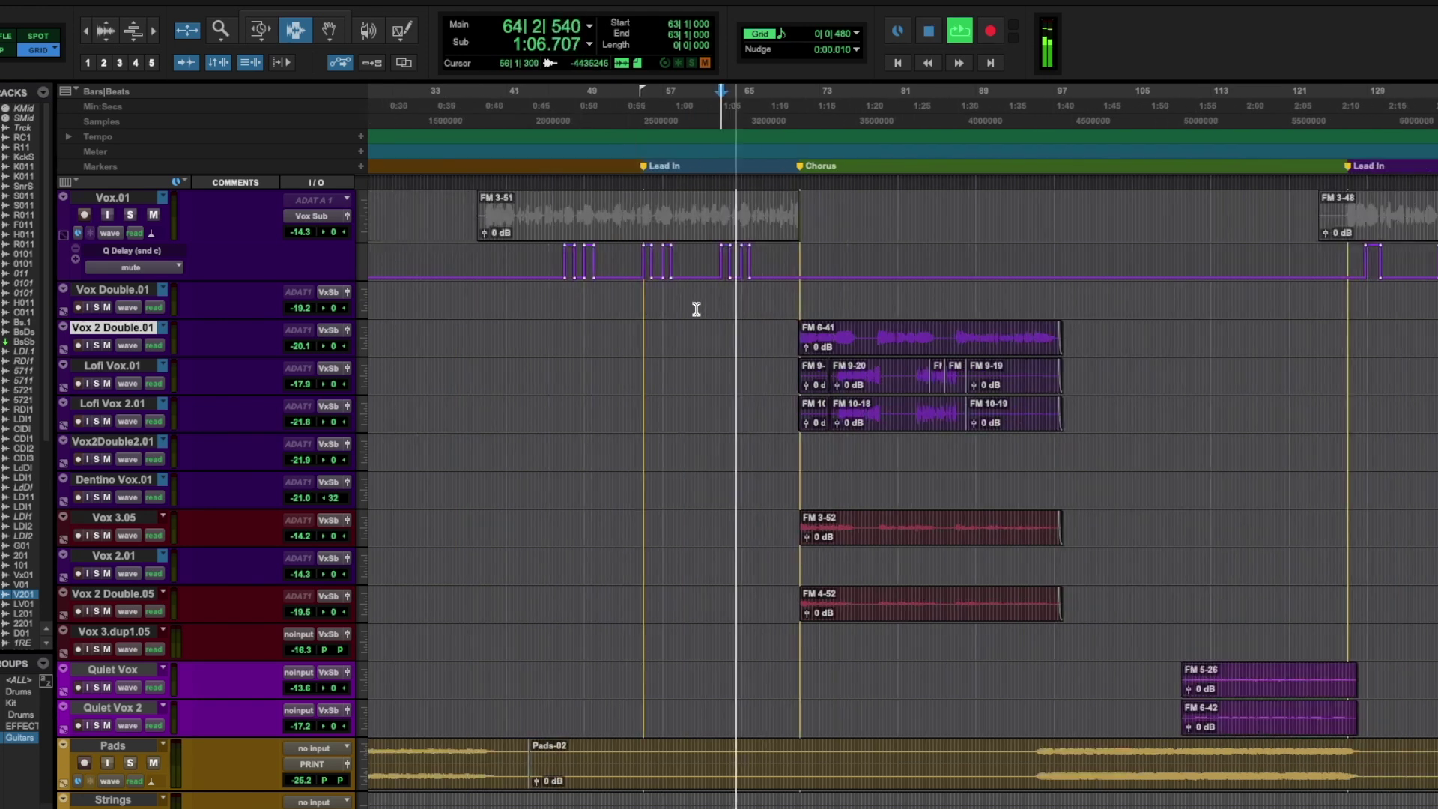
{"action": "key", "text": "super+equal"}
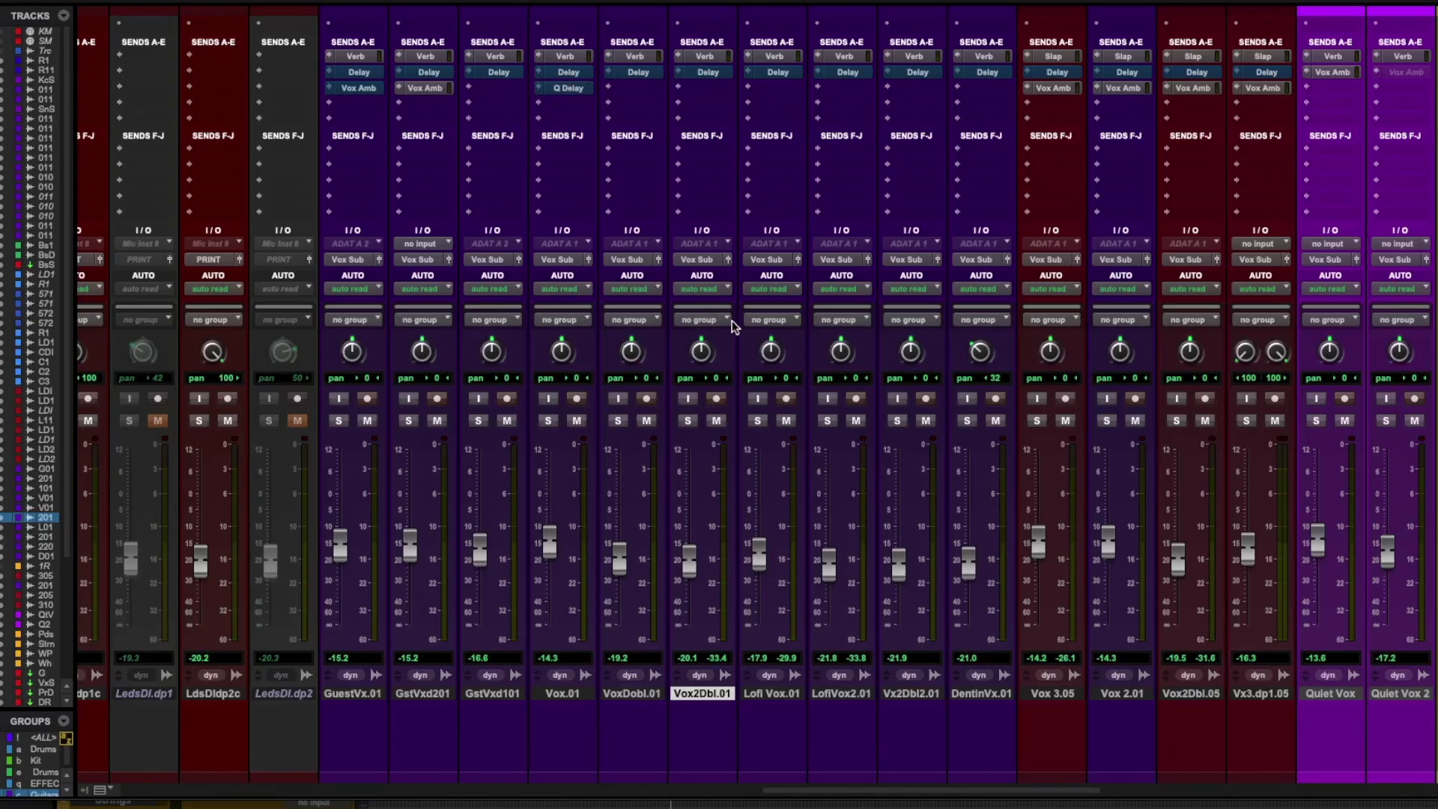
- Drag the Vox Sub strip to sit between Vx3.dp1.05 and Quiet Vox
{"action": "scroll", "coordinate": [726, 322], "scroll_direction": "right", "scroll_amount": 10}
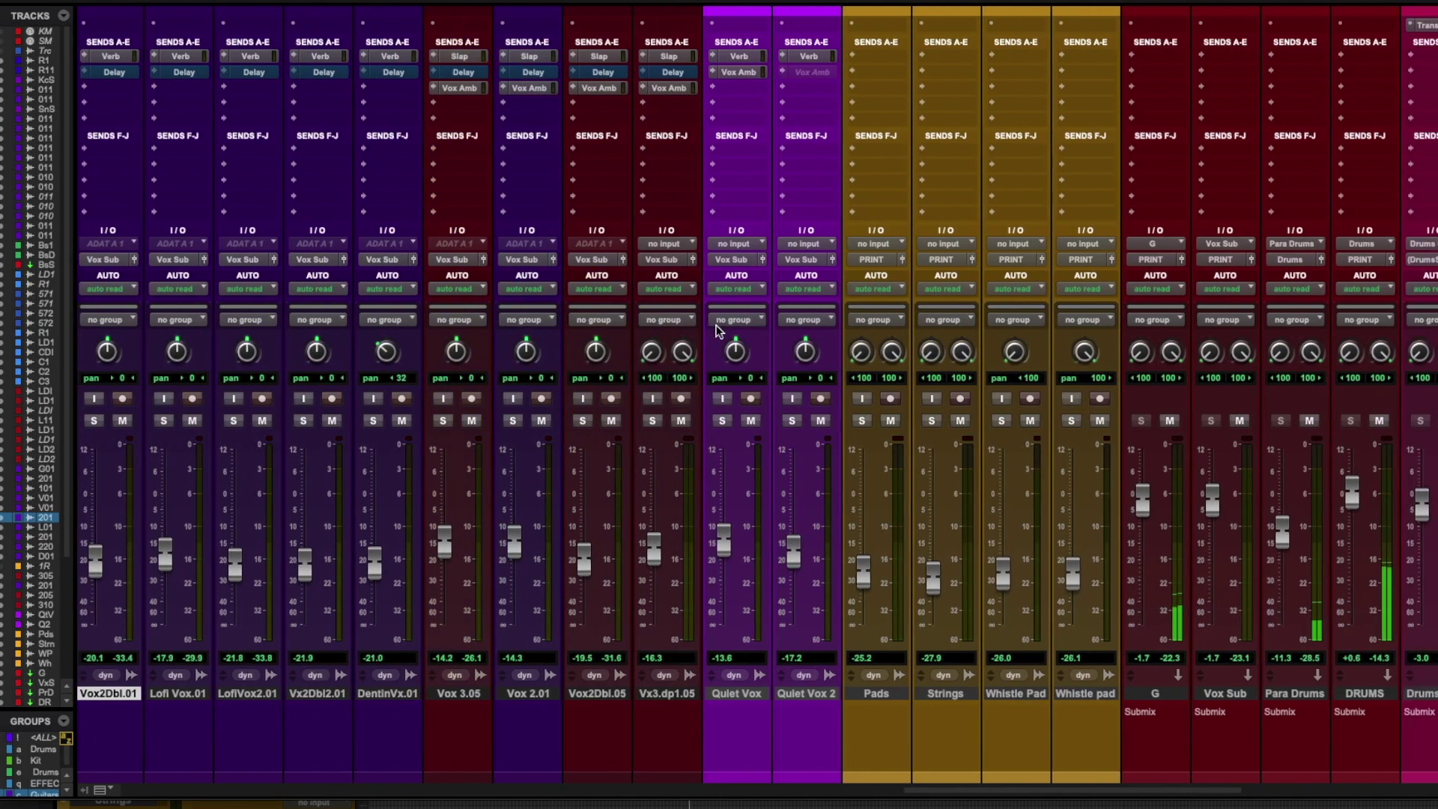
{"action": "scroll", "coordinate": [717, 330], "scroll_direction": "left", "scroll_amount": 7}
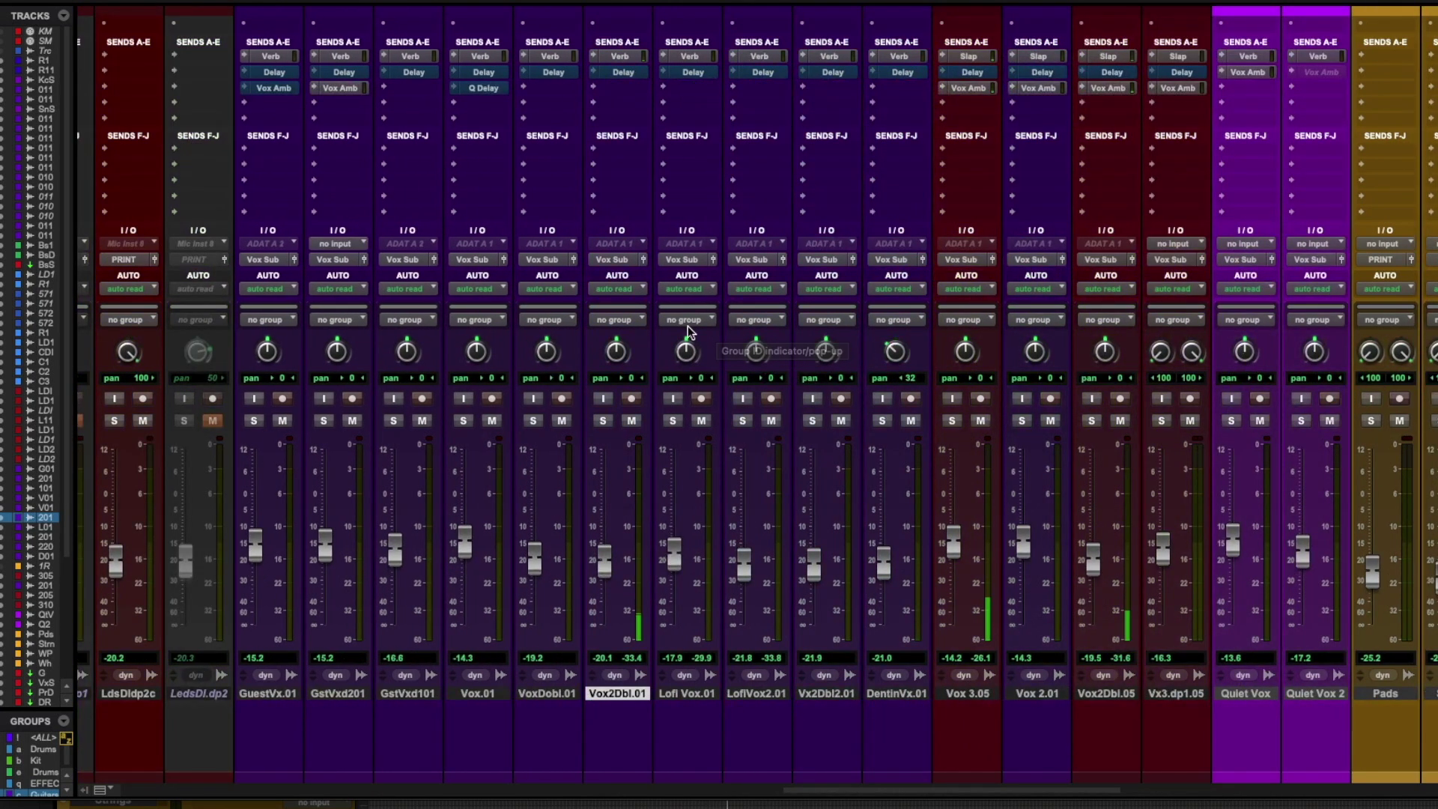
{"action": "scroll", "coordinate": [688, 327], "scroll_direction": "right", "scroll_amount": 8}
{"action": "scroll", "coordinate": [687, 326], "scroll_direction": "right", "scroll_amount": 4}
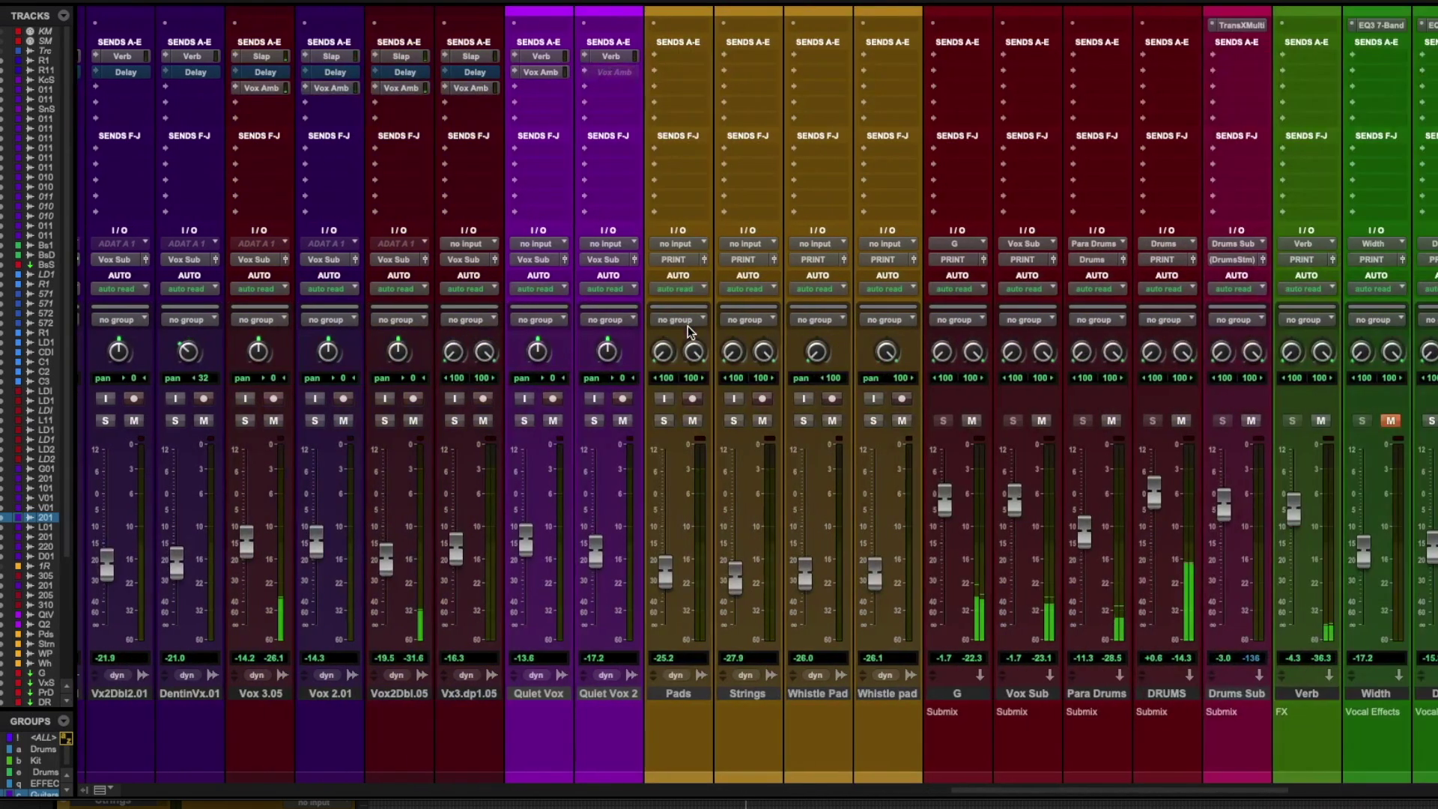
{"action": "left_click_drag", "start_coordinate": [1036, 693], "coordinate": [528, 622]}
{"action": "scroll", "coordinate": [523, 613], "scroll_direction": "left", "scroll_amount": 9}
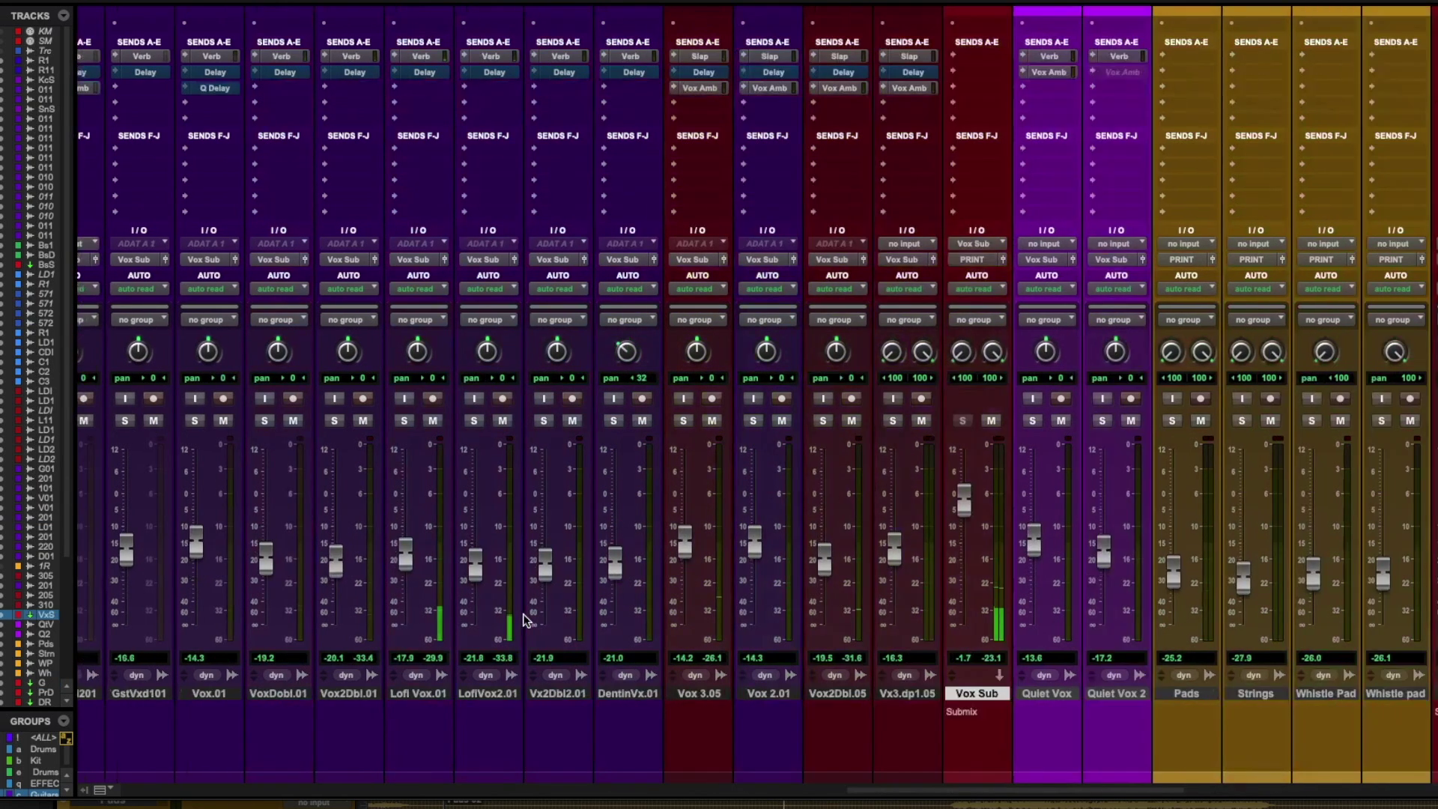
- Color the vocal tracks GuestVx.01 through Vx3.dp1.05 green
{"action": "left_click", "coordinate": [215, 693]}
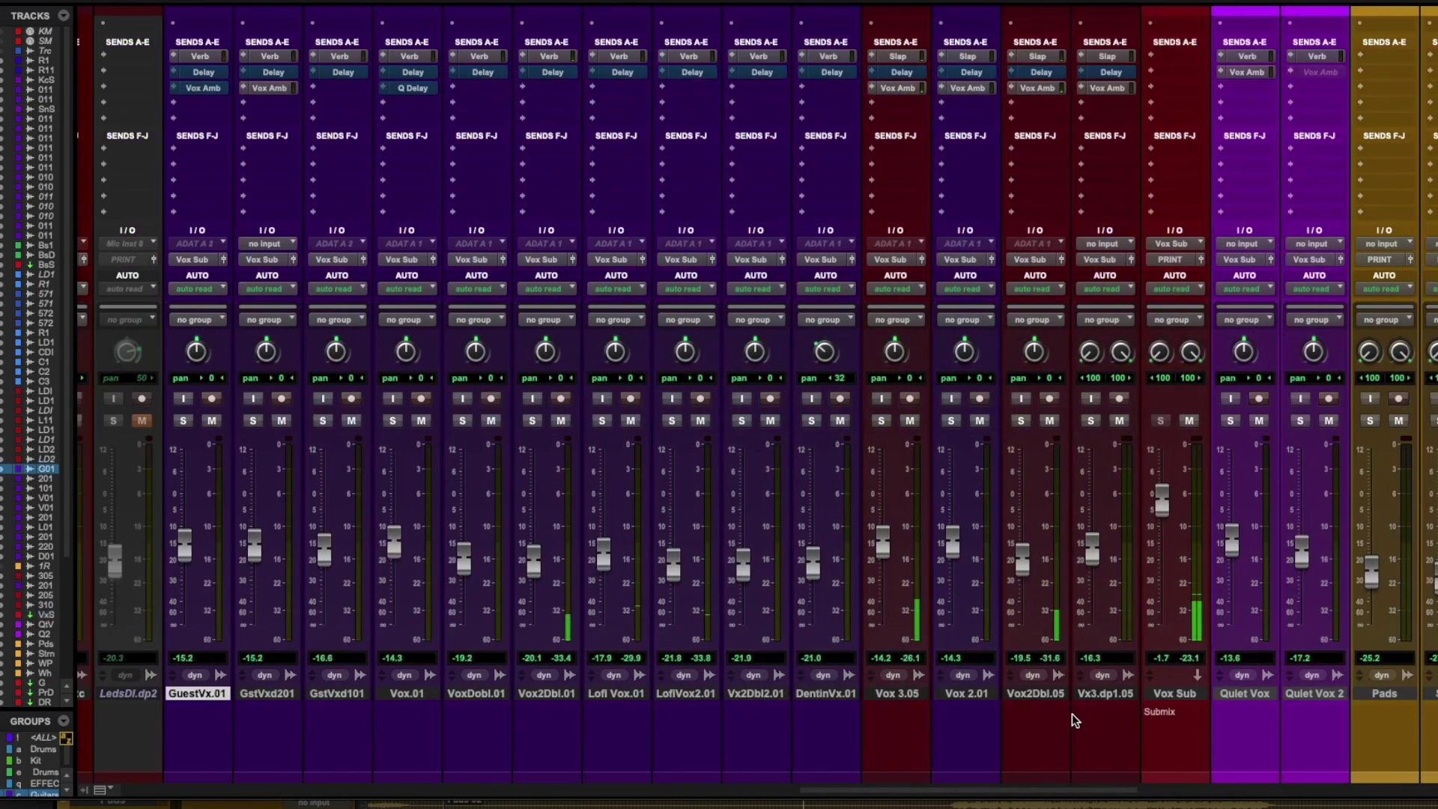
{"action": "left_click", "coordinate": [1129, 693], "text": "shift"}
{"action": "double_click", "coordinate": [1094, 774]}
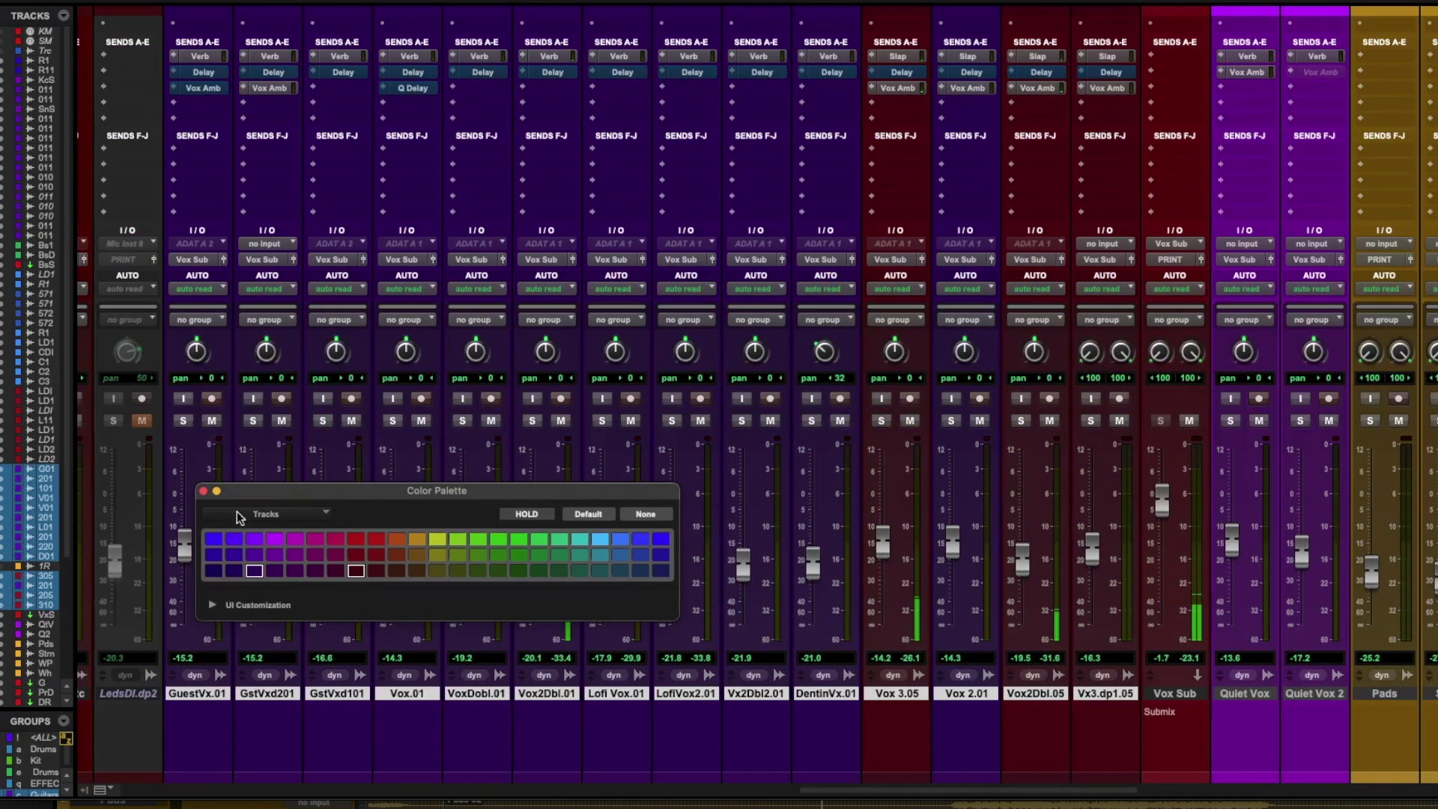
{"action": "left_click", "coordinate": [458, 554]}
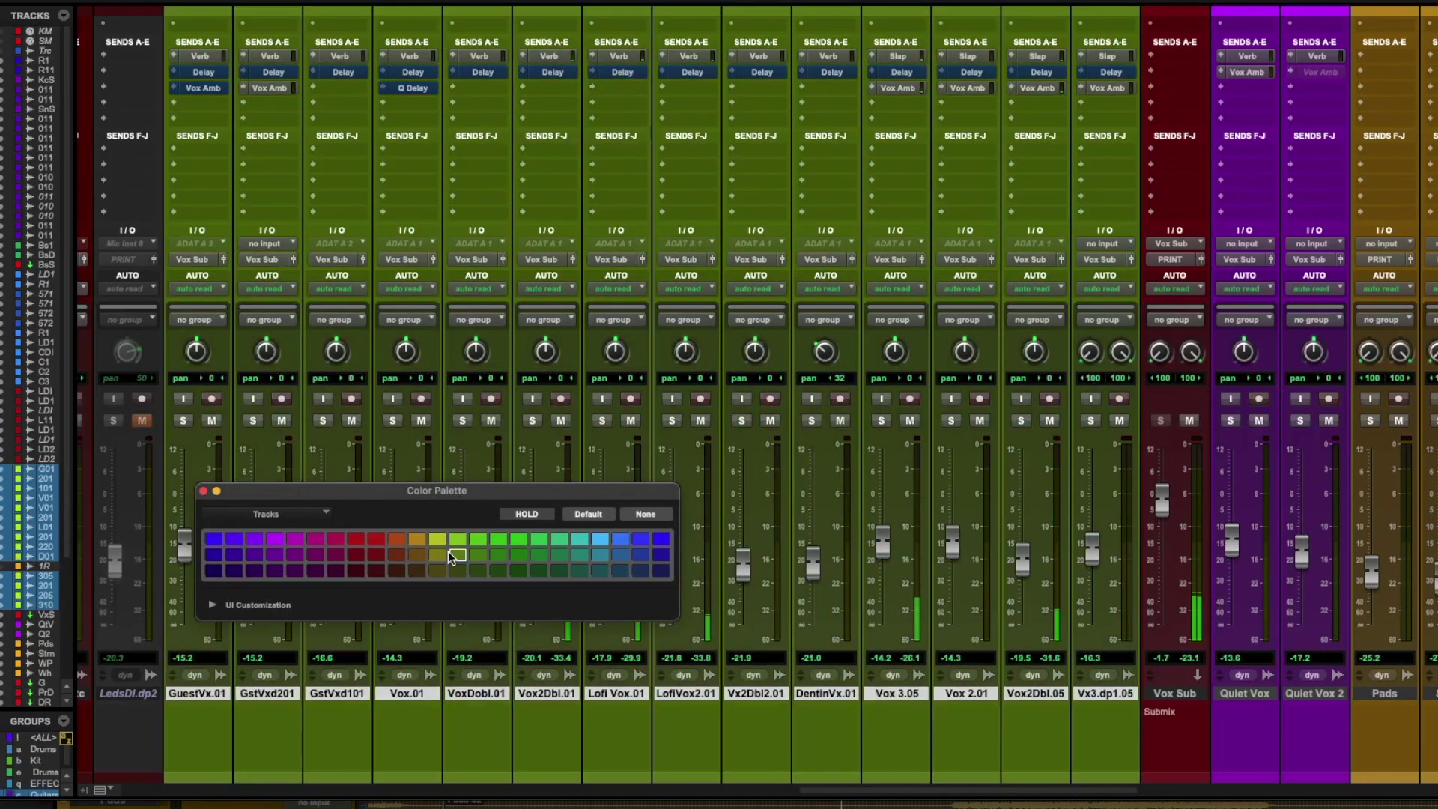
{"action": "left_click", "coordinate": [204, 492]}
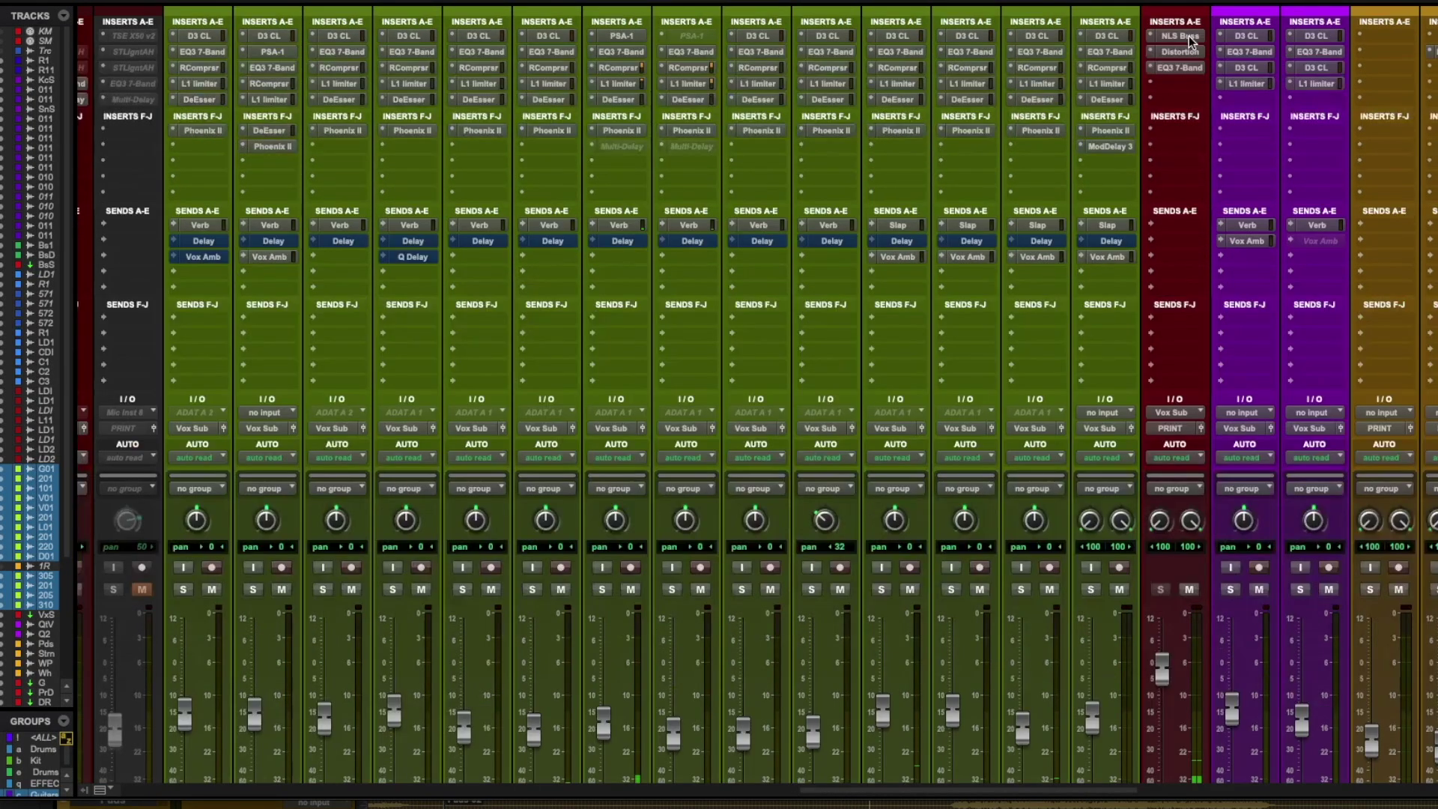
- Inspect Vox Sub's NLS Buss, Distortion and EQ3 7-Band plugins, then return to the timeline
{"action": "left_click", "coordinate": [1188, 36]}
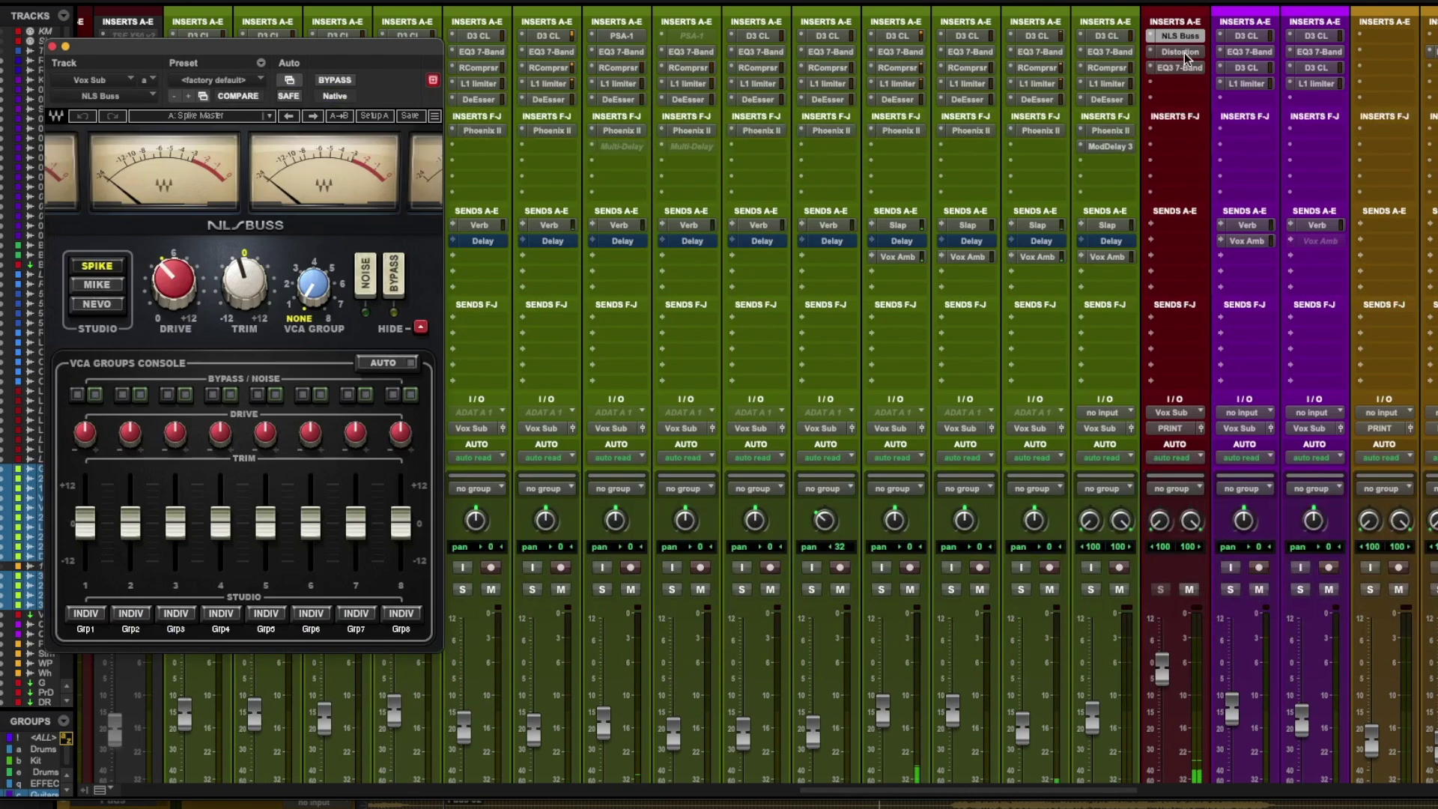
{"action": "left_click", "coordinate": [1183, 52]}
{"action": "left_click", "coordinate": [1183, 67]}
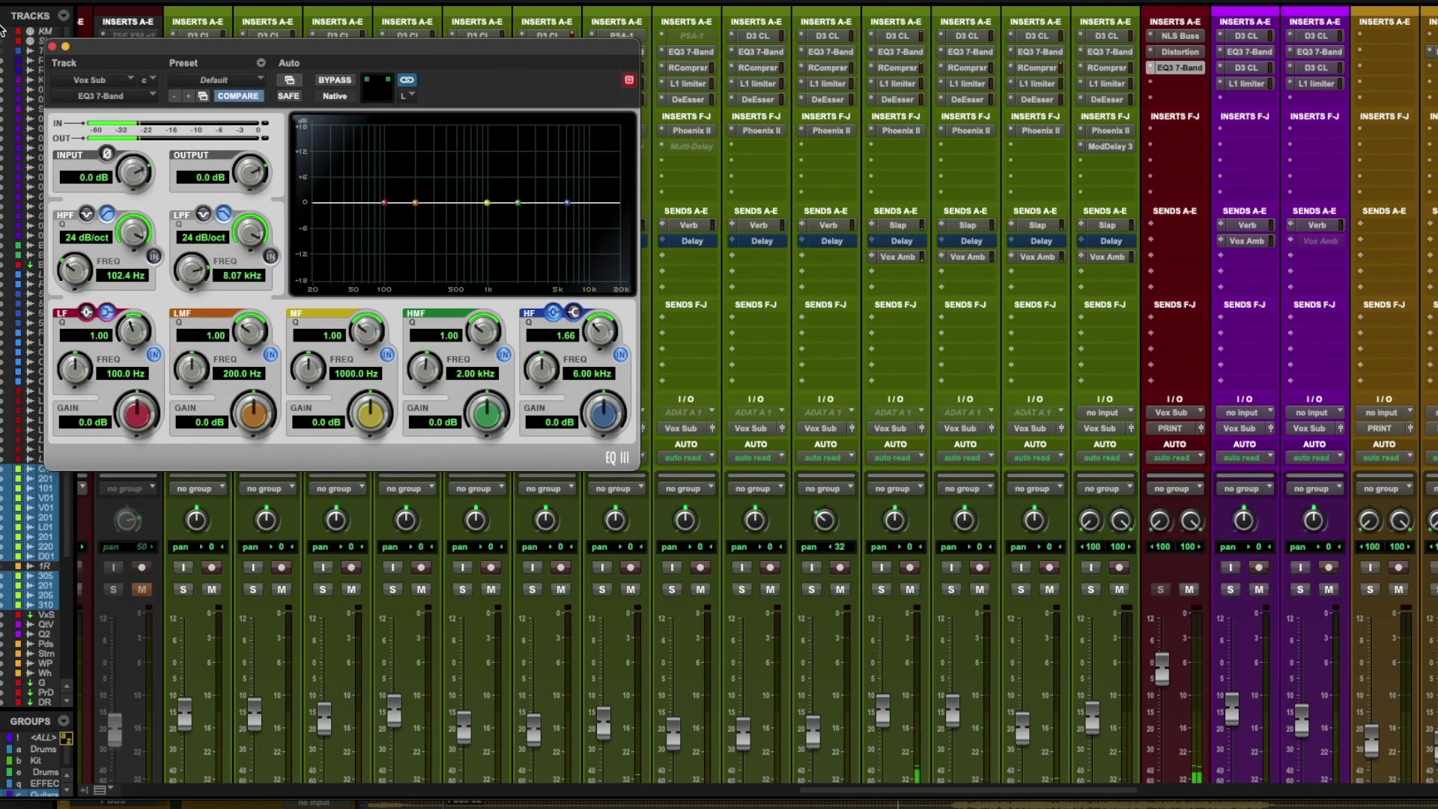
{"action": "left_click", "coordinate": [52, 46]}
{"action": "scroll", "coordinate": [748, 272], "scroll_direction": "down", "scroll_amount": 5}
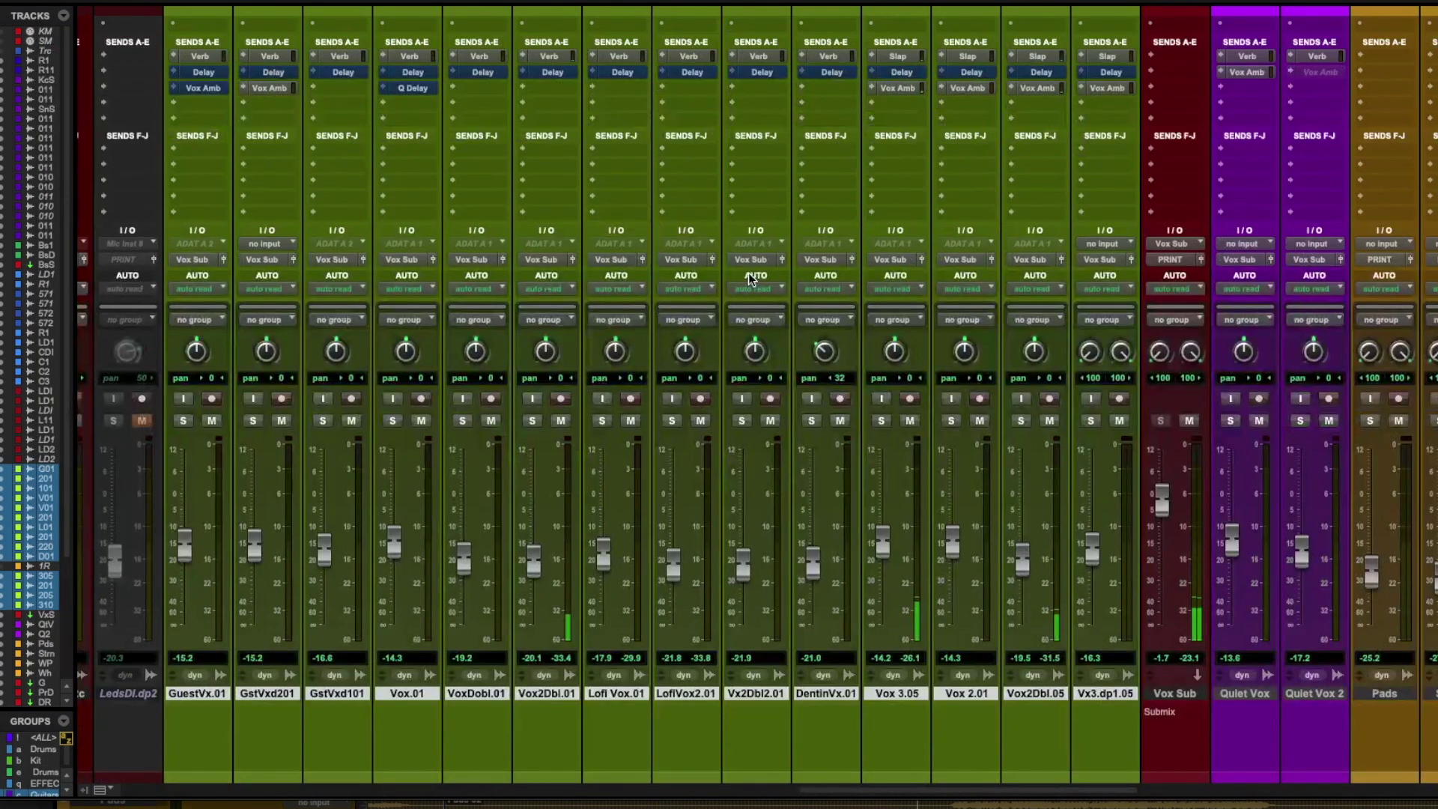
{"action": "key", "text": "super+equal"}
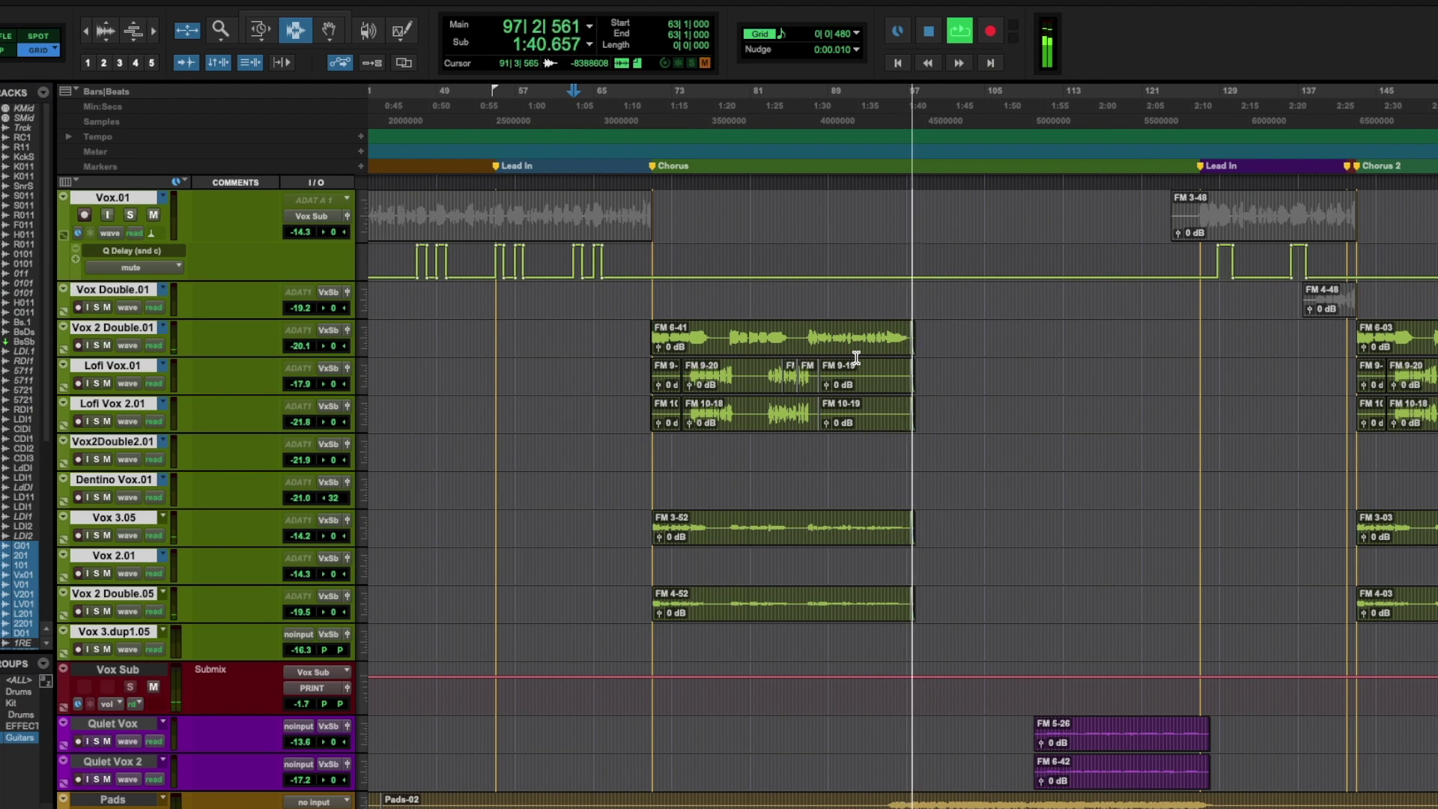
{"action": "key", "text": "space"}
{"action": "key", "text": "super+equal"}
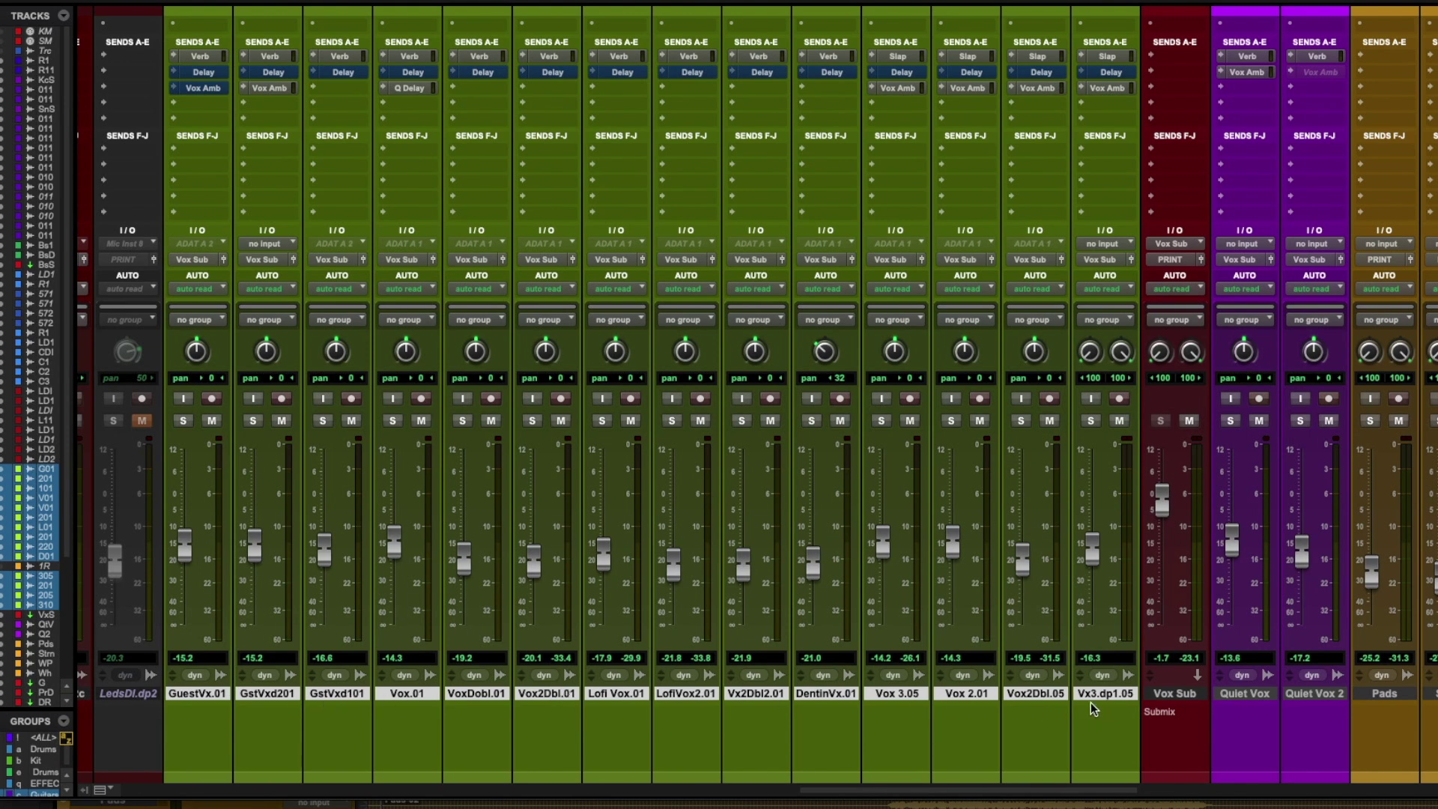
{"action": "scroll", "coordinate": [1090, 702], "scroll_direction": "up", "scroll_amount": 3}
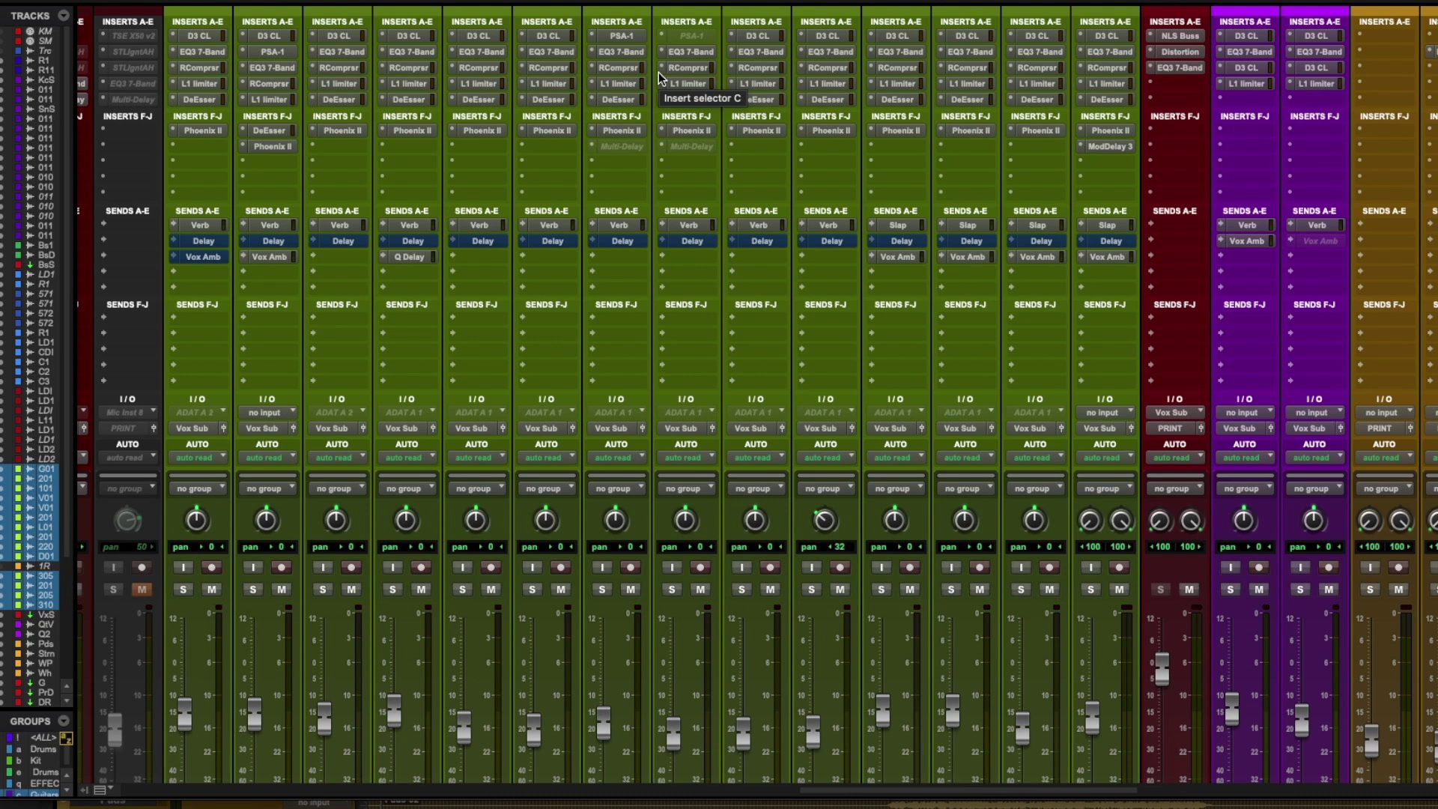
{"action": "scroll", "coordinate": [658, 72], "scroll_direction": "down", "scroll_amount": 3}
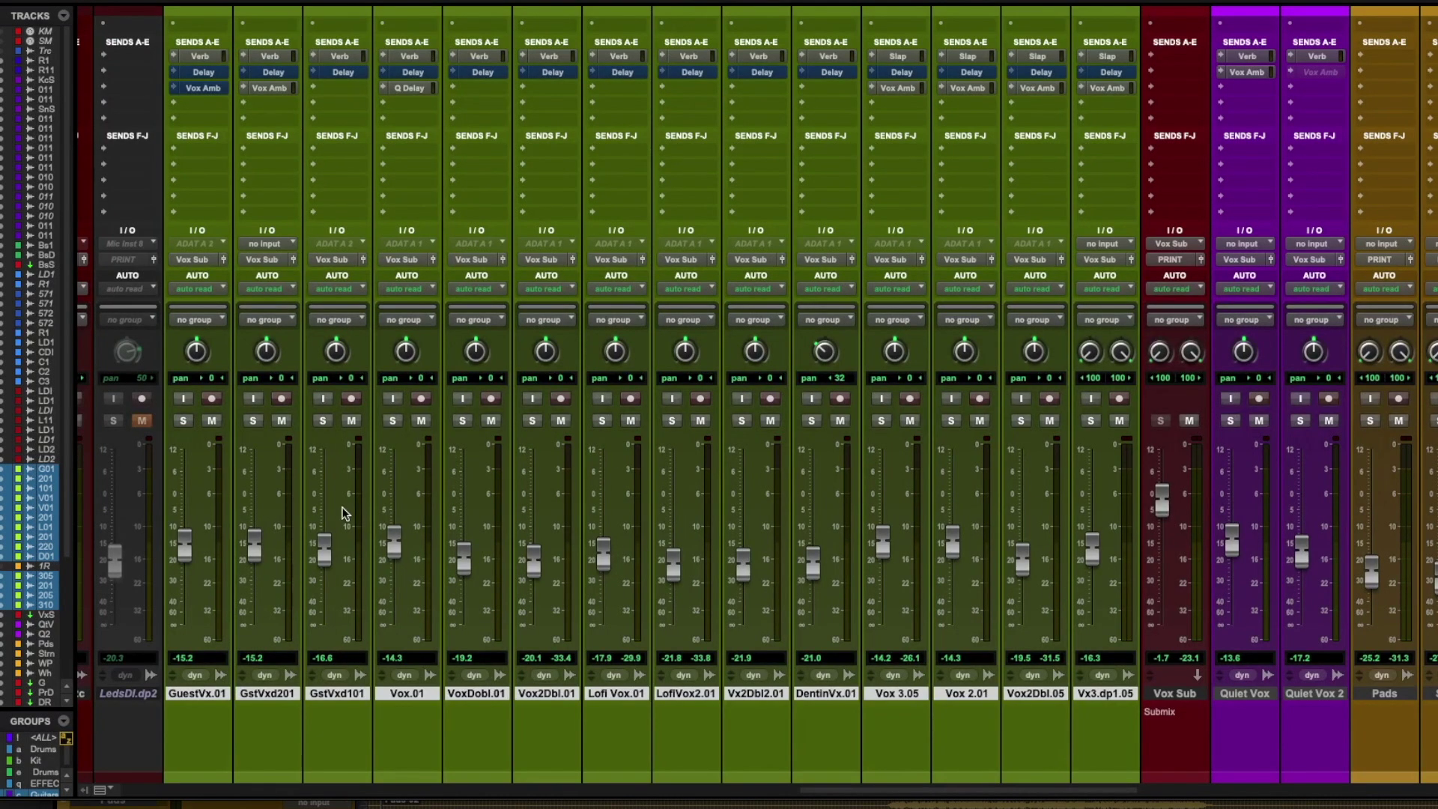
{"action": "left_click", "coordinate": [1161, 689]}
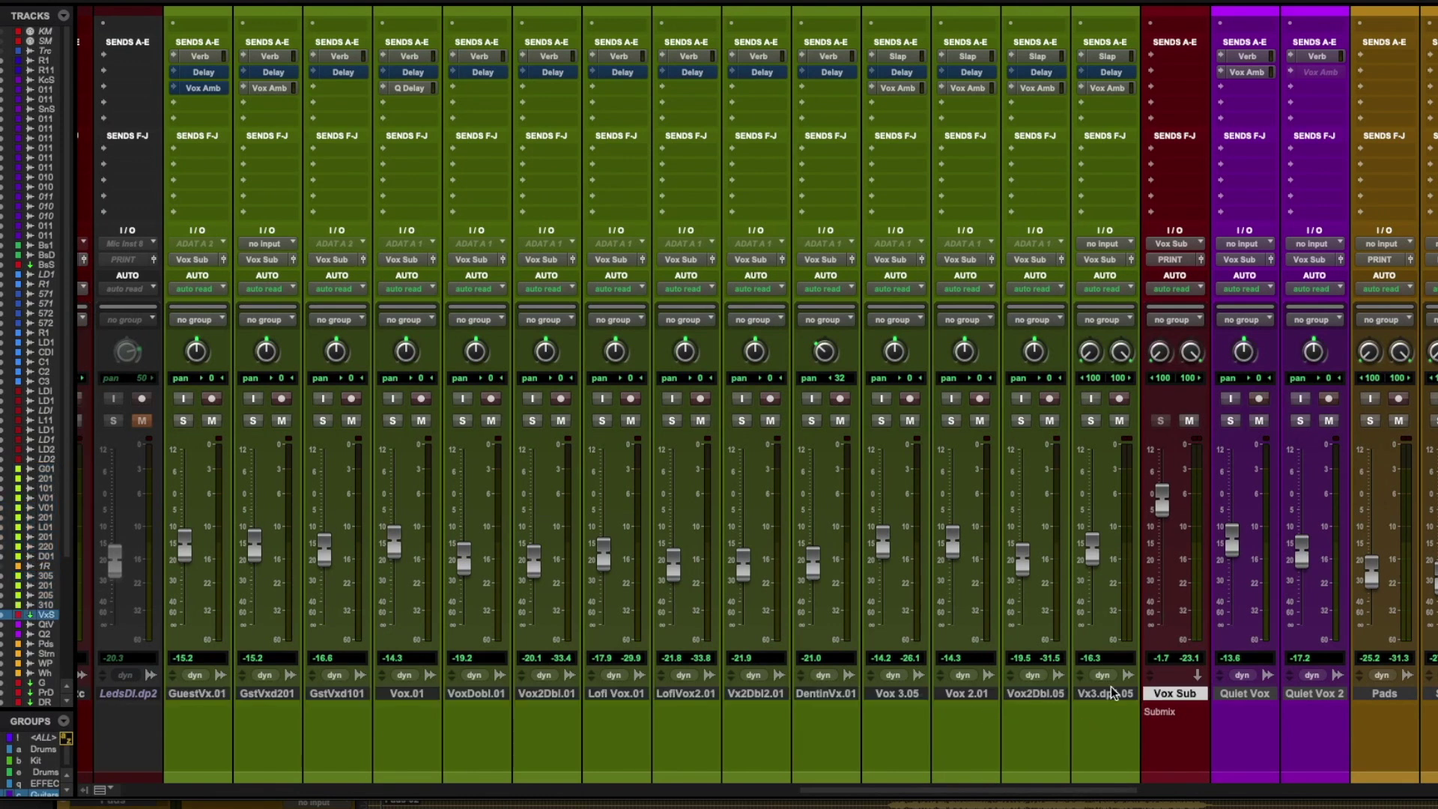
{"action": "scroll", "coordinate": [892, 601], "scroll_direction": "right", "scroll_amount": 3}
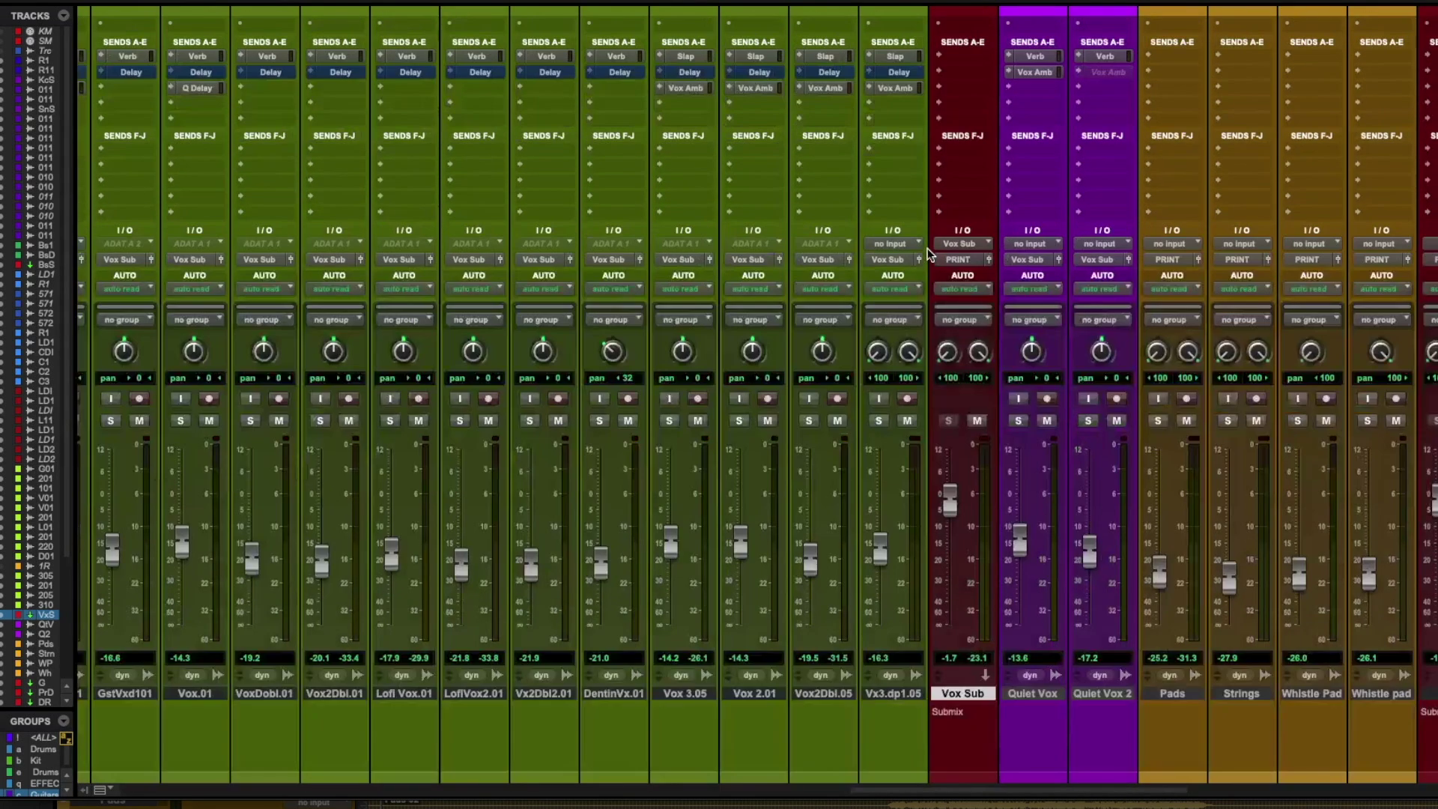
{"action": "left_click", "coordinate": [870, 695]}
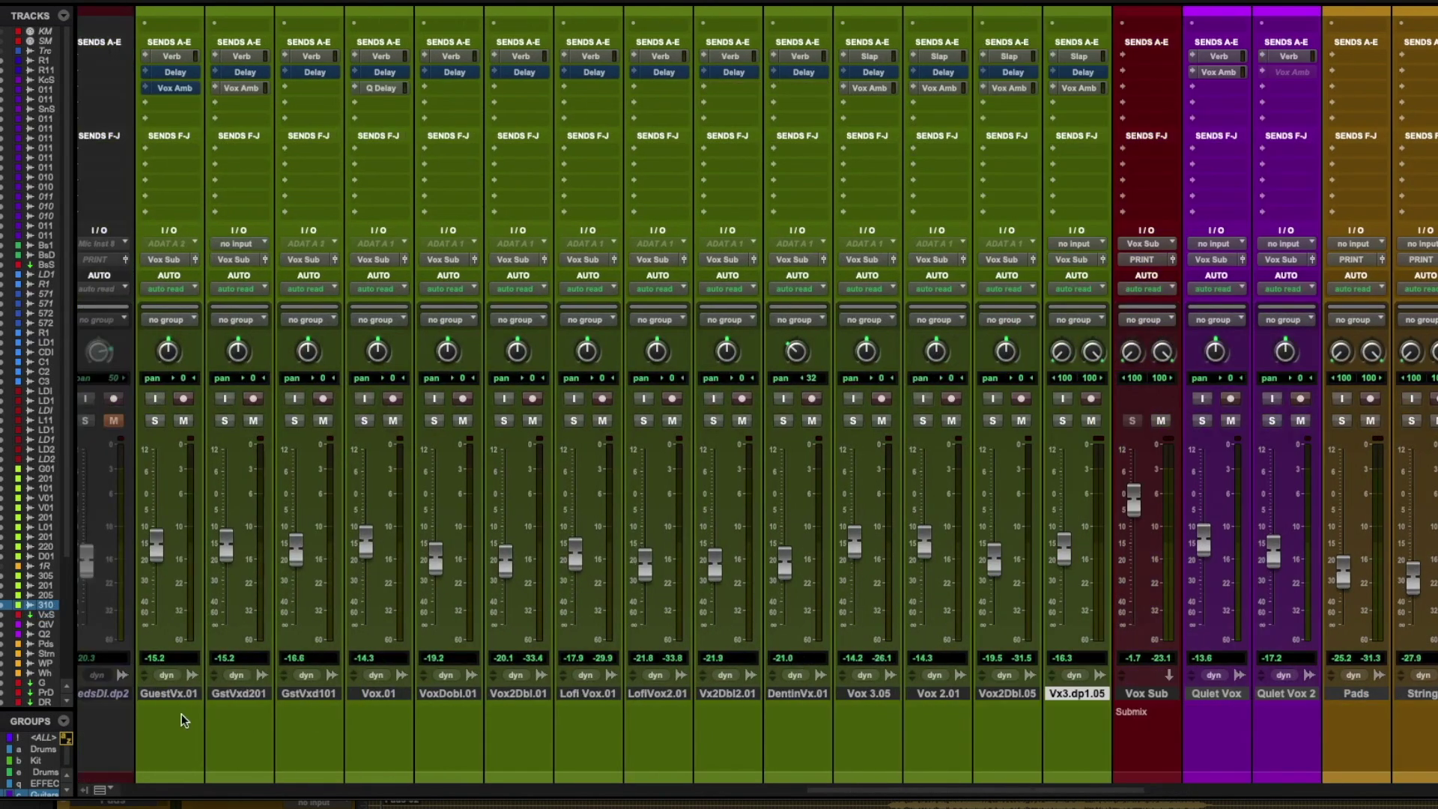
- Select the vocal tracks, then the Vox Sub submix track, in the mixer
{"action": "left_click", "coordinate": [173, 691], "text": "shift"}
{"action": "scroll", "coordinate": [424, 625], "scroll_direction": "right", "scroll_amount": 10}
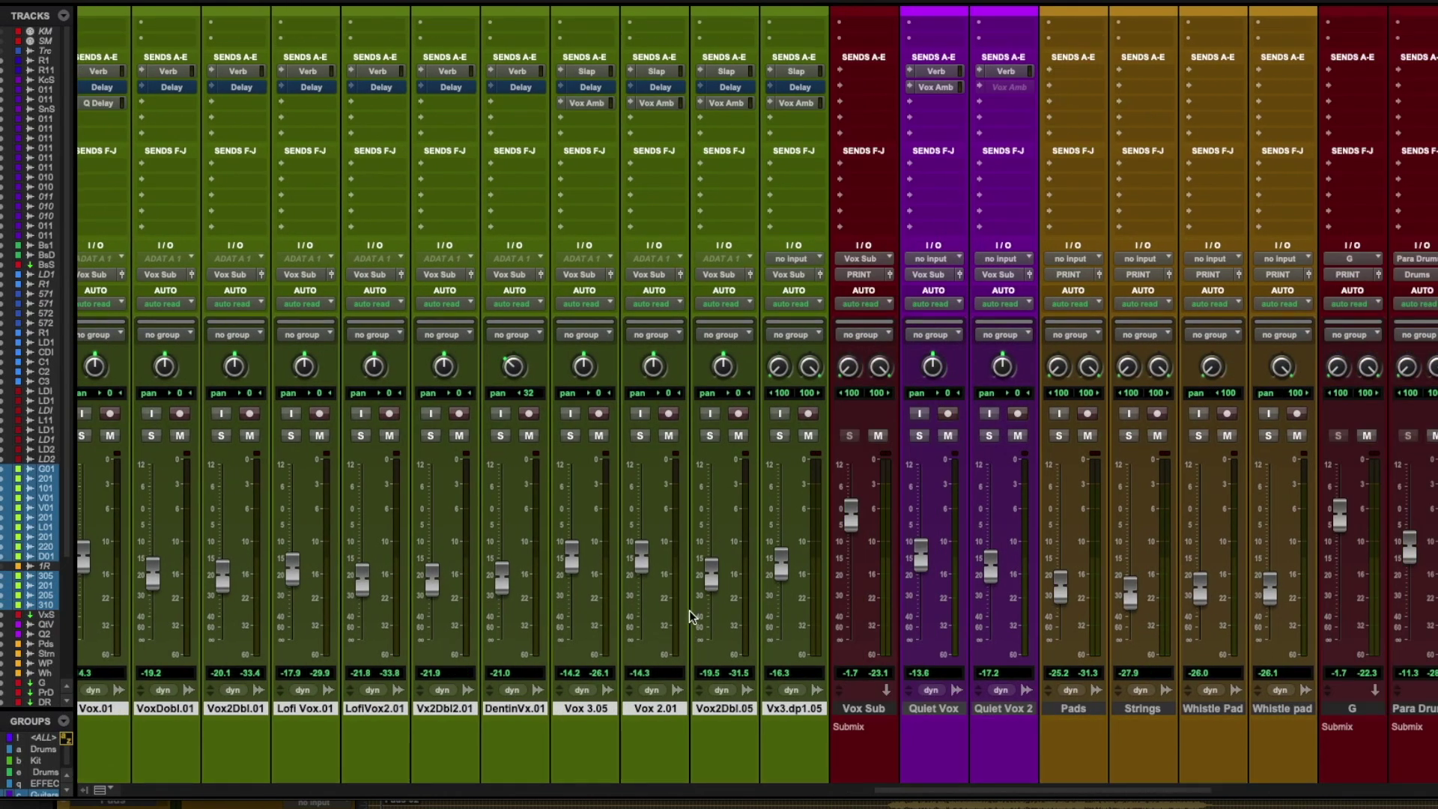
{"action": "left_click", "coordinate": [859, 709]}
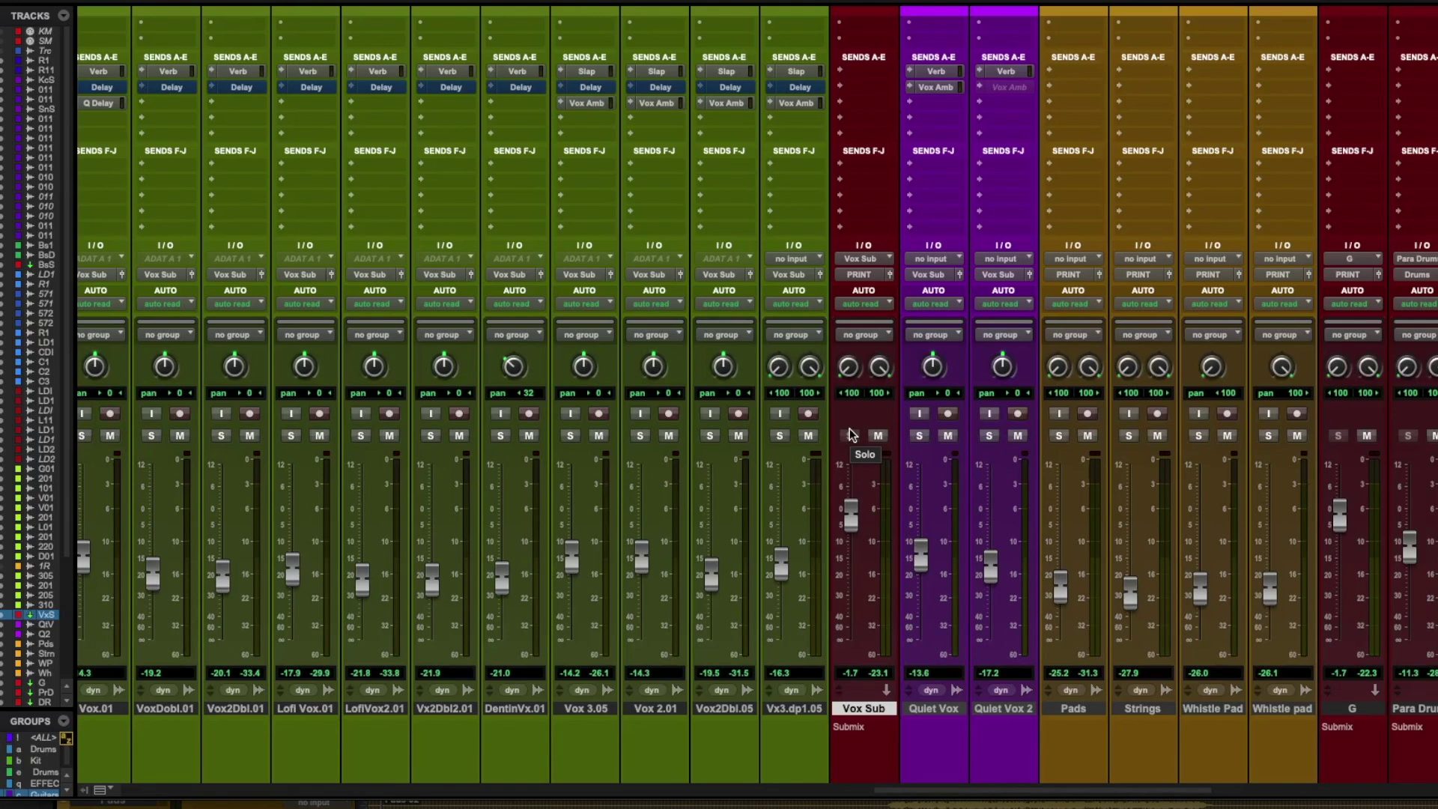
{"action": "scroll", "coordinate": [849, 435], "scroll_direction": "right", "scroll_amount": 10}
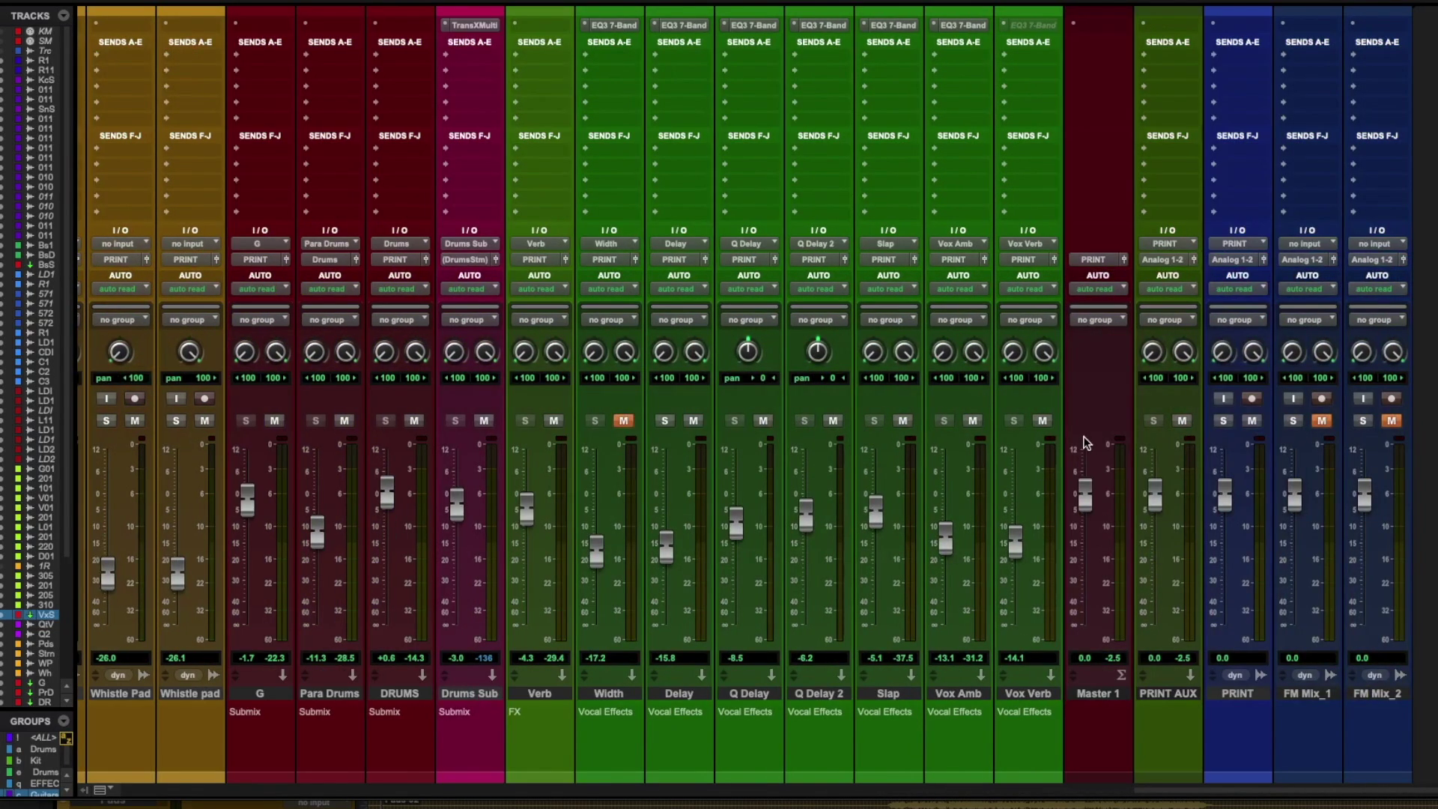
{"action": "scroll", "coordinate": [1096, 430], "scroll_direction": "left", "scroll_amount": 8}
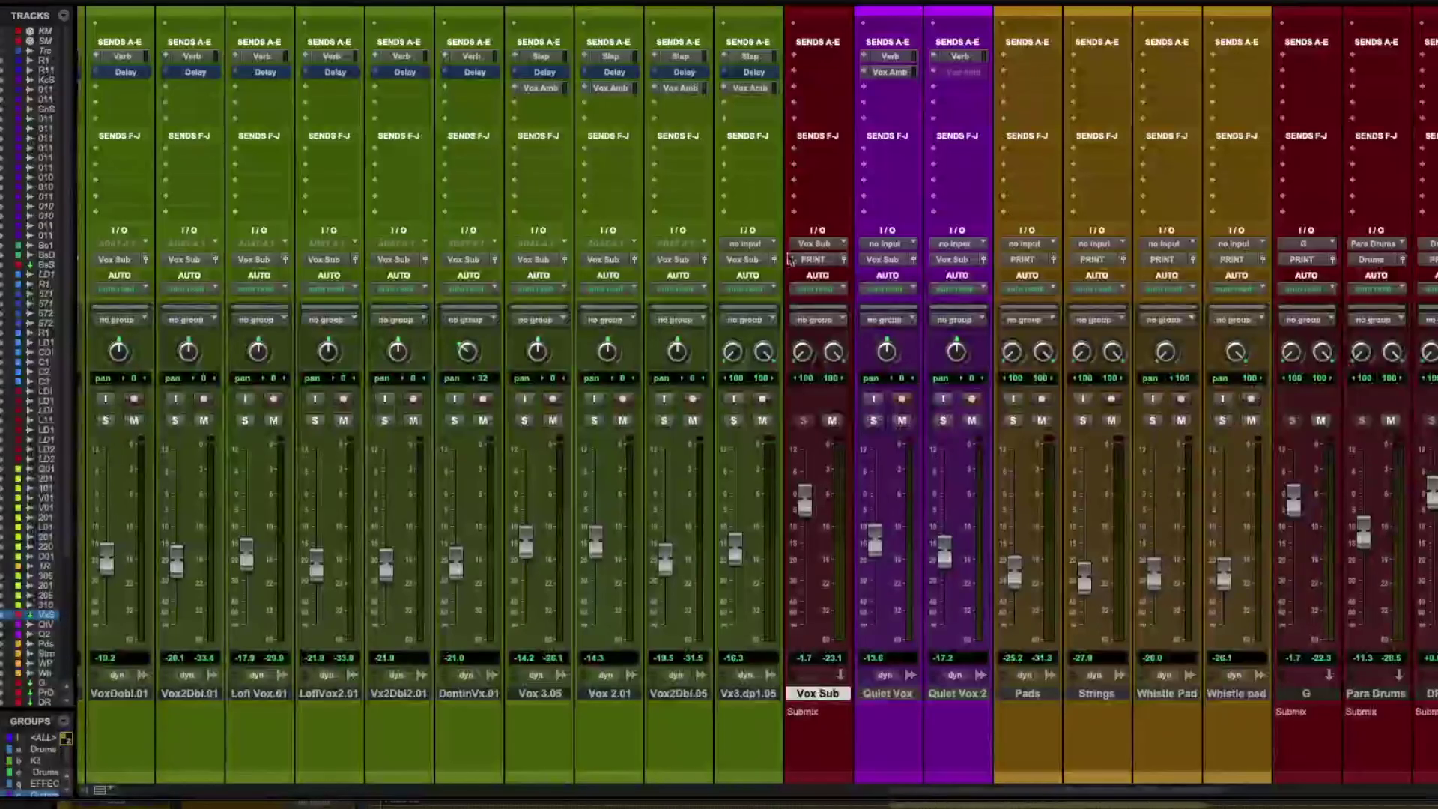
{"action": "left_click", "coordinate": [749, 693]}
{"action": "scroll", "coordinate": [749, 691], "scroll_direction": "left", "scroll_amount": 8}
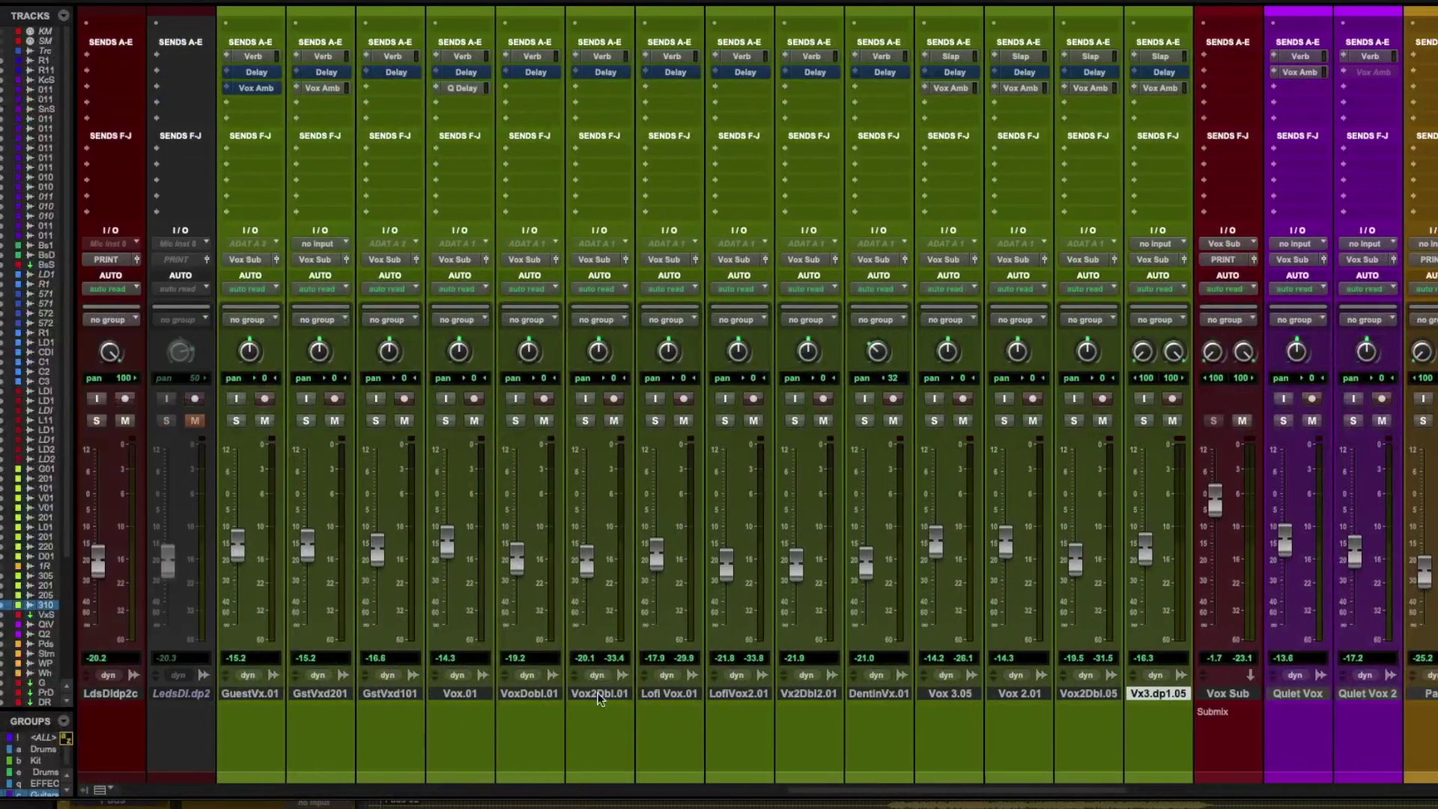
{"action": "left_click", "coordinate": [1229, 692]}
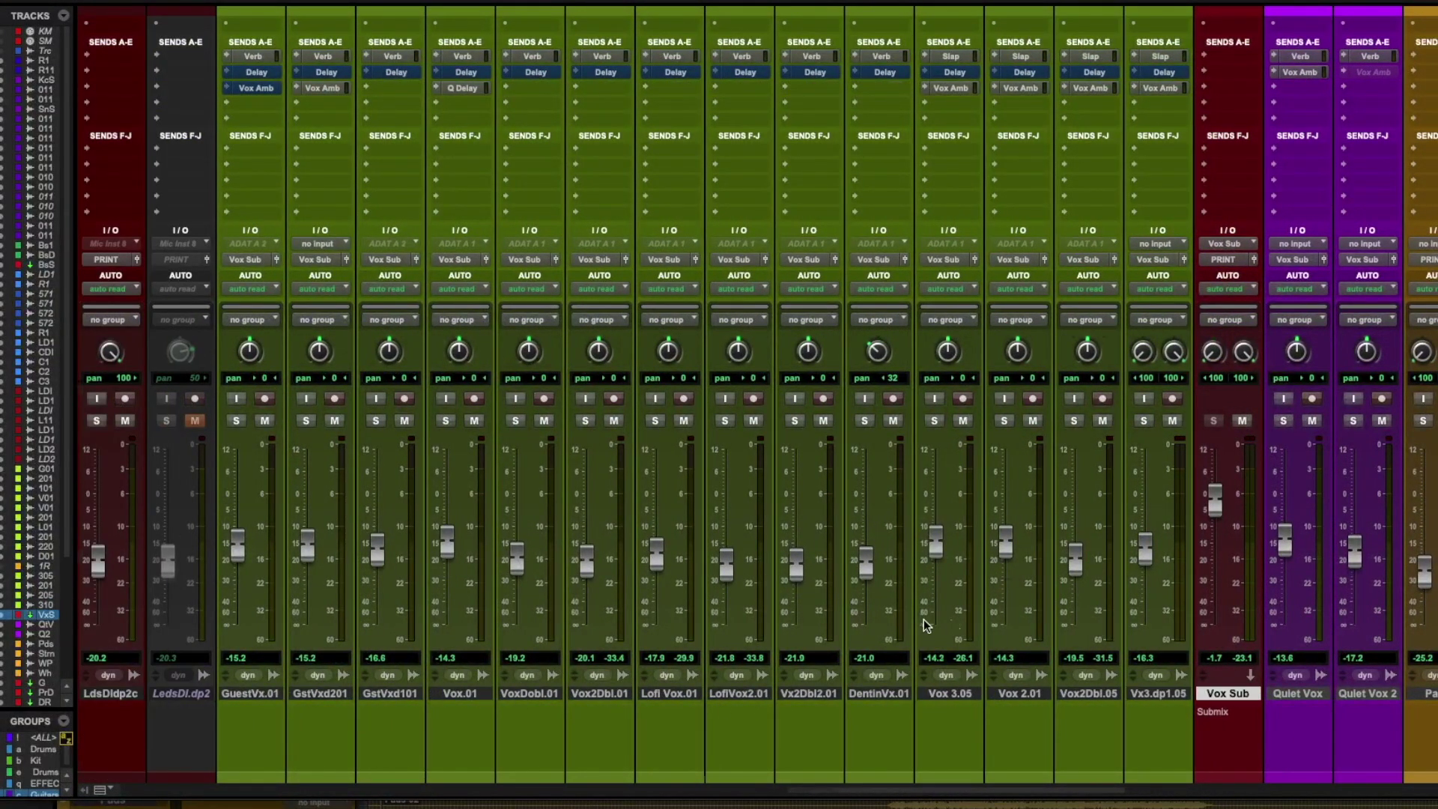
- Lower the Vox Sub fader to -5.9 dB and bring up its NLS Buss plugin
{"action": "scroll", "coordinate": [923, 619], "scroll_direction": "right", "scroll_amount": 8}
{"action": "scroll", "coordinate": [915, 624], "scroll_direction": "left", "scroll_amount": 1}
{"action": "left_click_drag", "start_coordinate": [822, 502], "coordinate": [821, 508]}
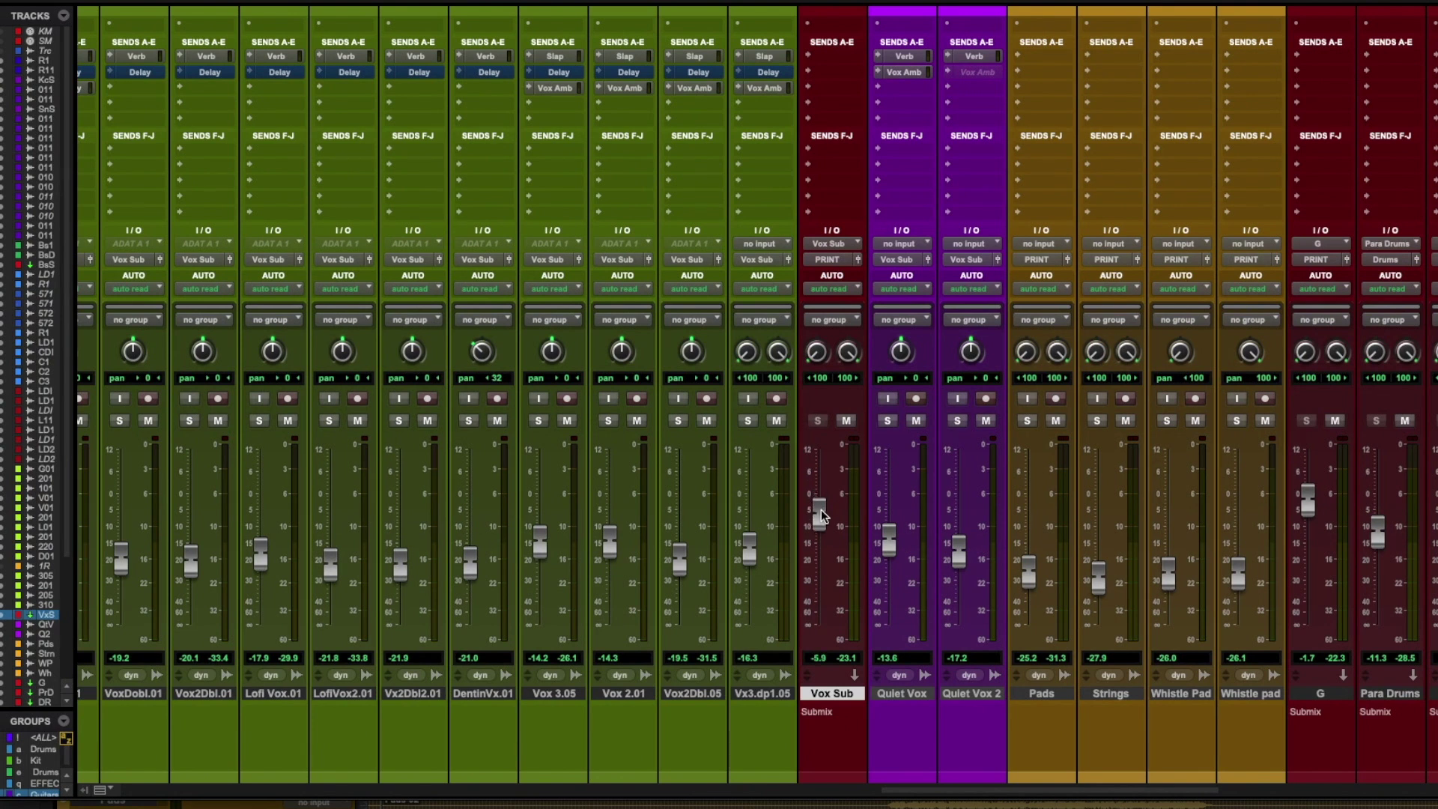
{"action": "scroll", "coordinate": [843, 312], "scroll_direction": "up", "scroll_amount": 3}
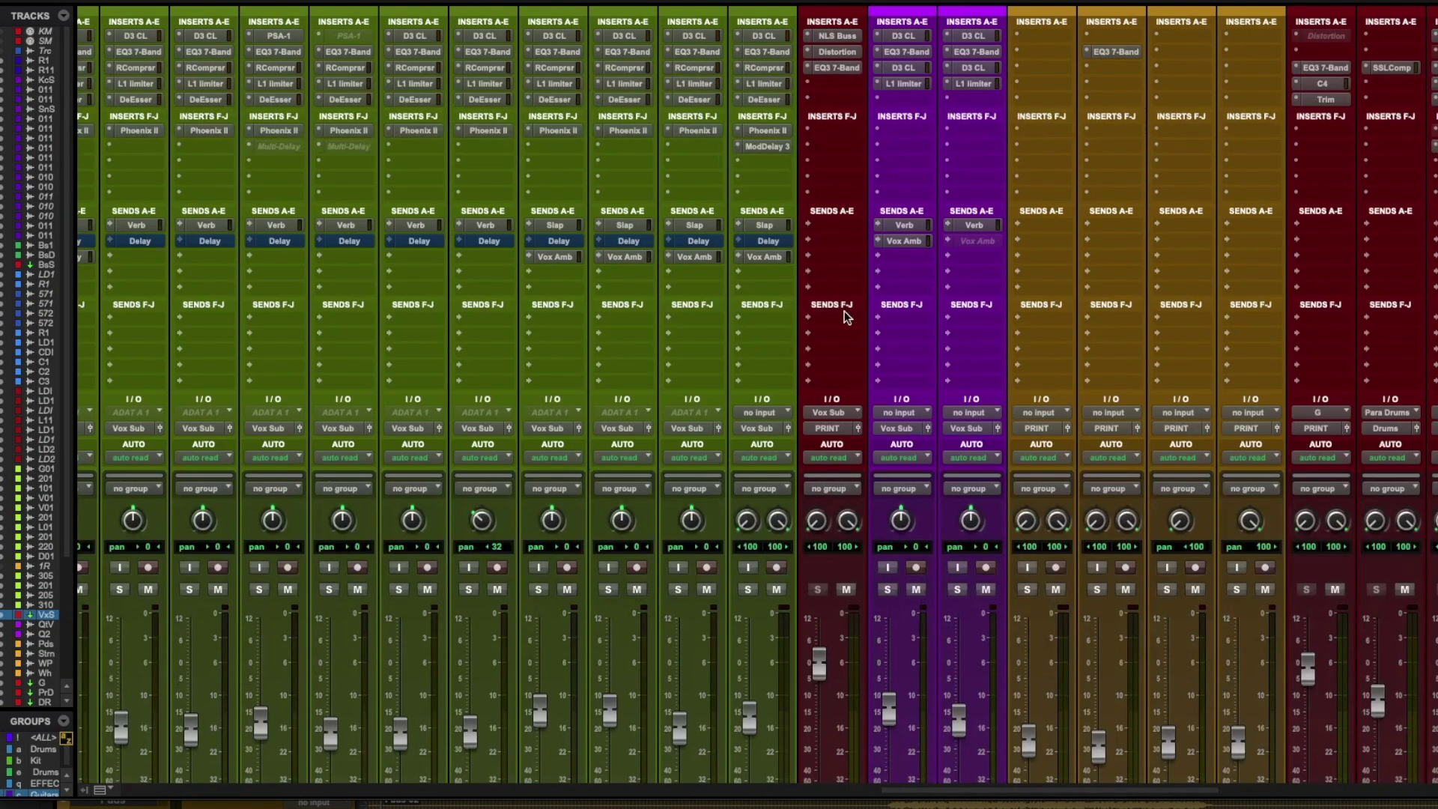
{"action": "left_click", "coordinate": [834, 35]}
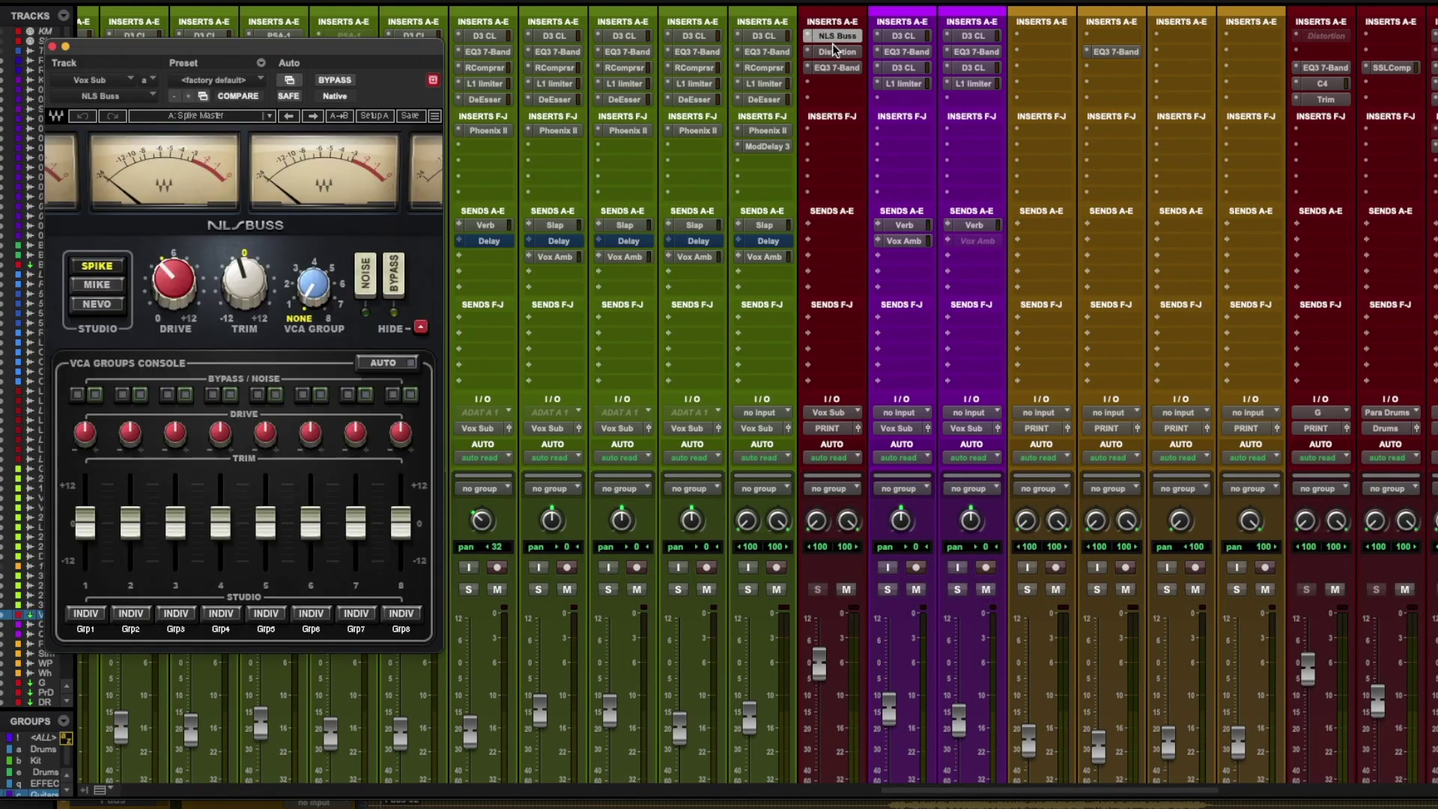
- View Vox Sub's Distortion and EQ3 7-Band plugins, then close them
{"action": "left_click", "coordinate": [835, 50]}
{"action": "left_click", "coordinate": [834, 67]}
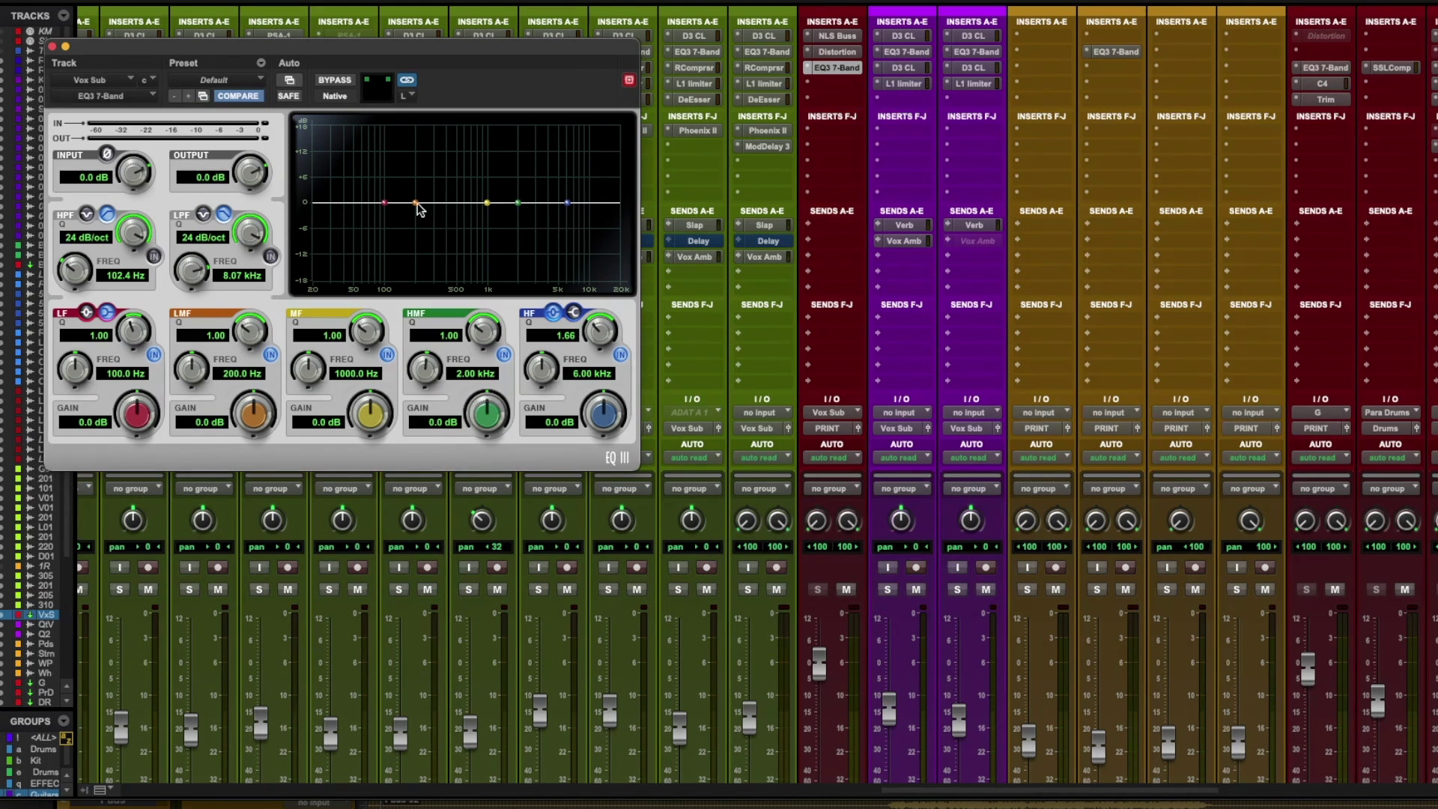
{"action": "left_click", "coordinate": [51, 48]}
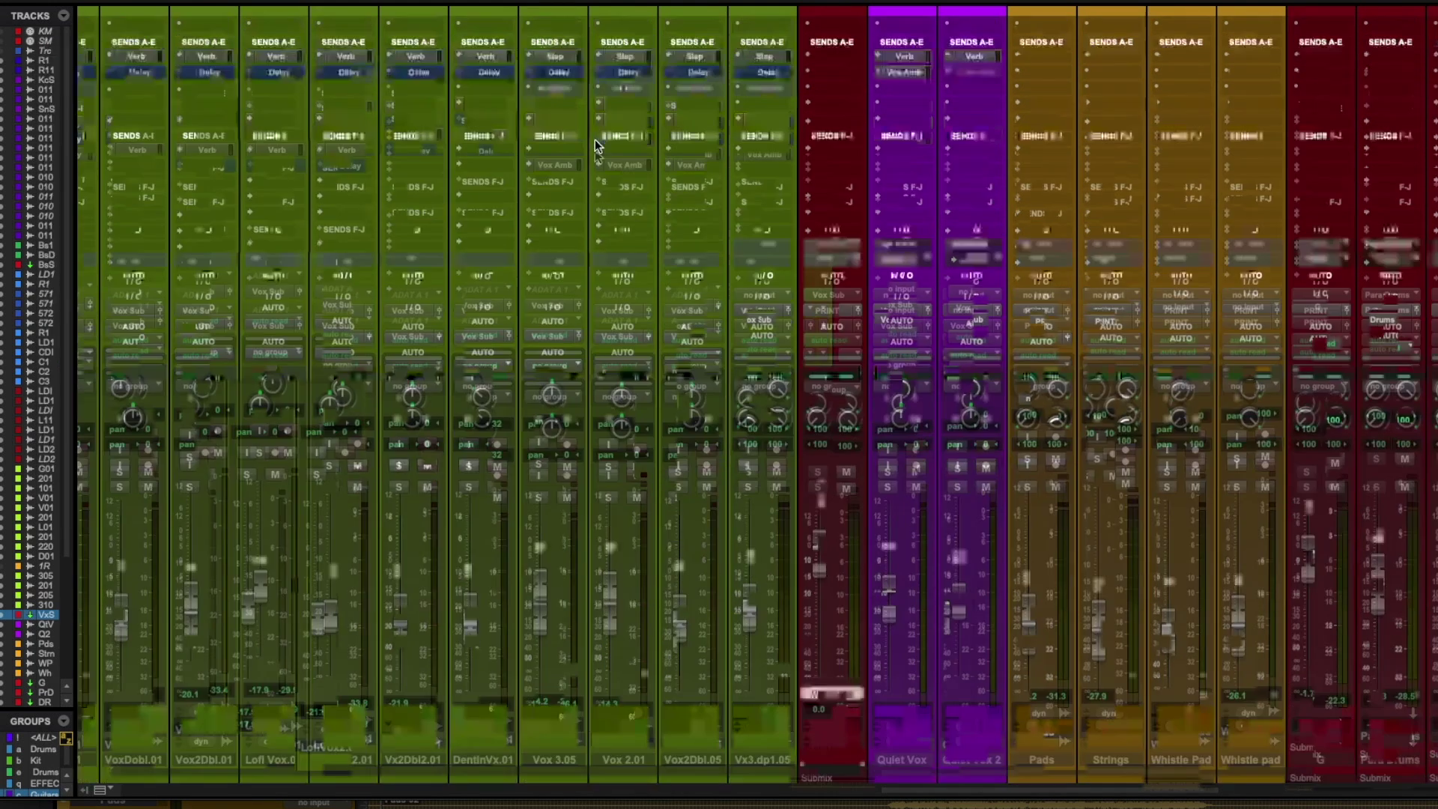
{"action": "scroll", "coordinate": [596, 155], "scroll_direction": "down", "scroll_amount": 5}
{"action": "scroll", "coordinate": [663, 429], "scroll_direction": "left", "scroll_amount": 2}
{"action": "scroll", "coordinate": [662, 429], "scroll_direction": "left", "scroll_amount": 1}
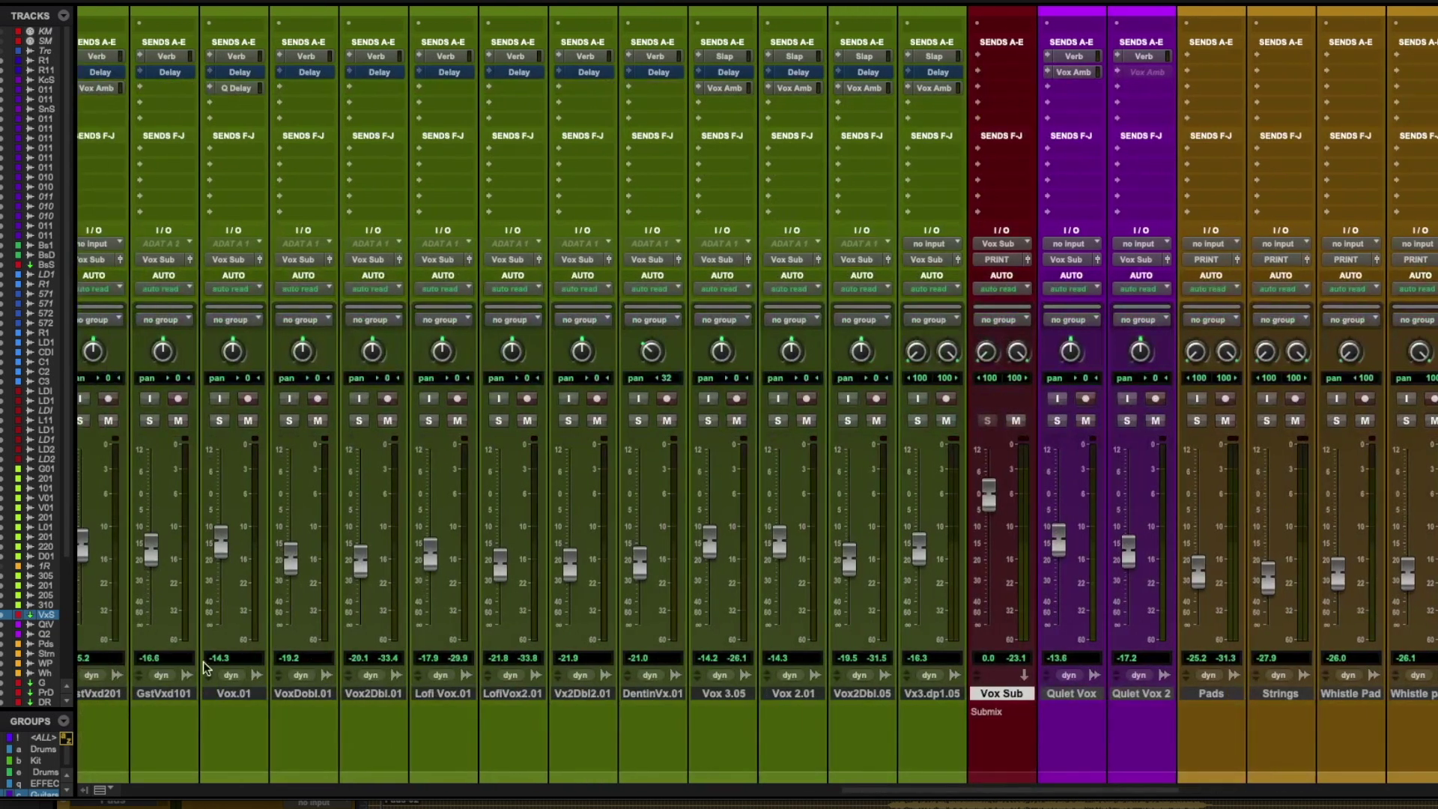
{"action": "scroll", "coordinate": [738, 667], "scroll_direction": "right", "scroll_amount": 1}
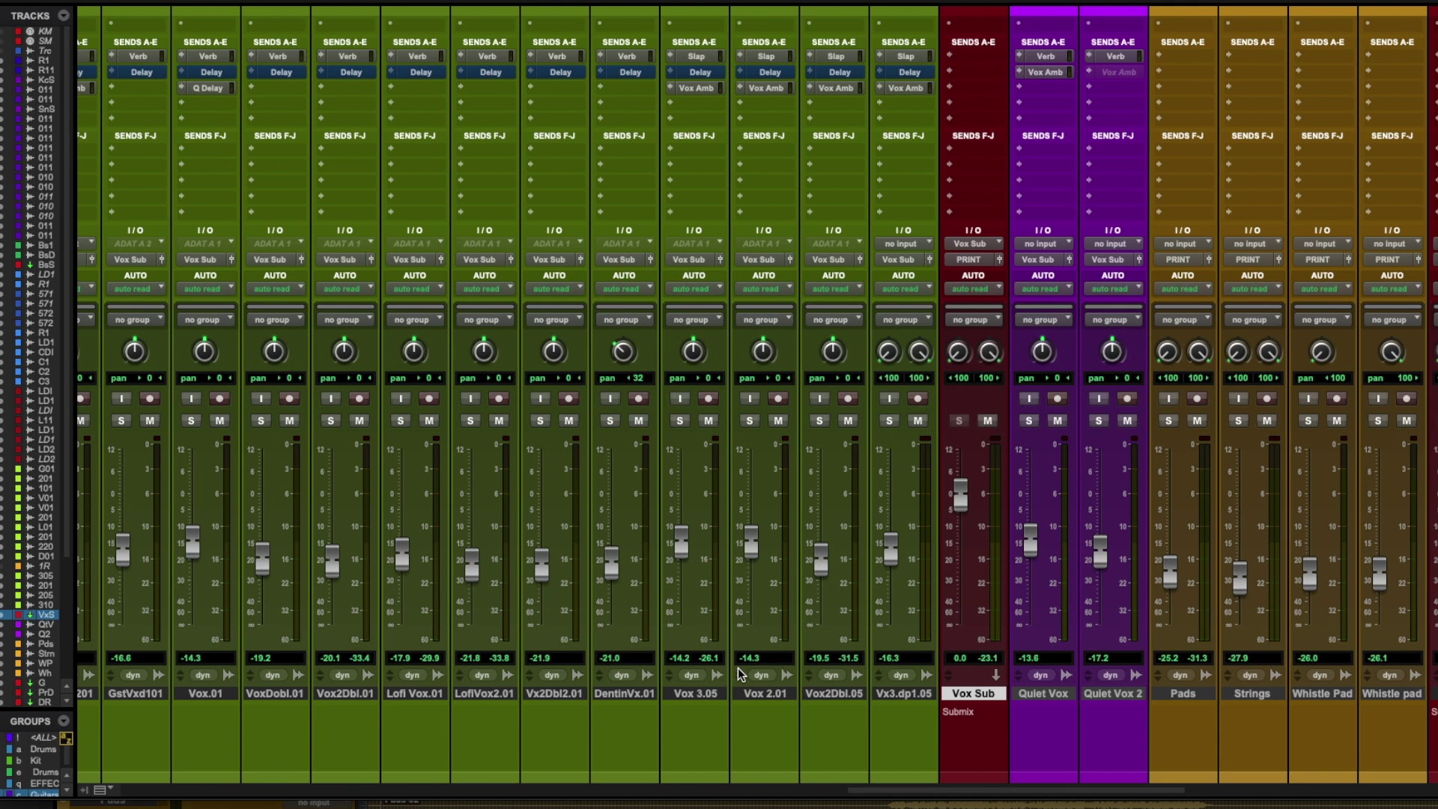
{"action": "scroll", "coordinate": [738, 667], "scroll_direction": "left", "scroll_amount": 3}
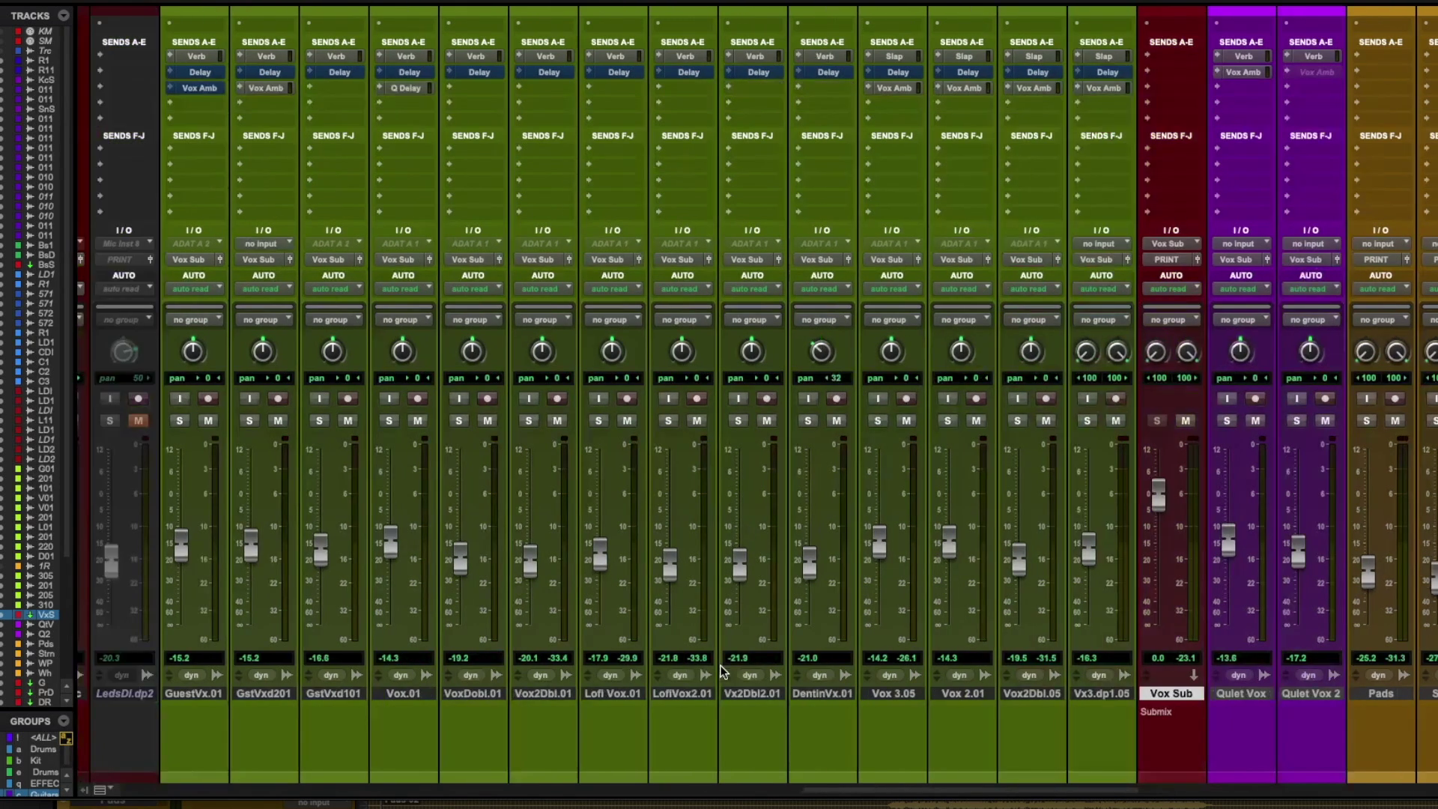
- Select the vocal tracks from GuestVx.01 onward and recheck Vox Sub's Distortion plugin
{"action": "left_click", "coordinate": [196, 692]}
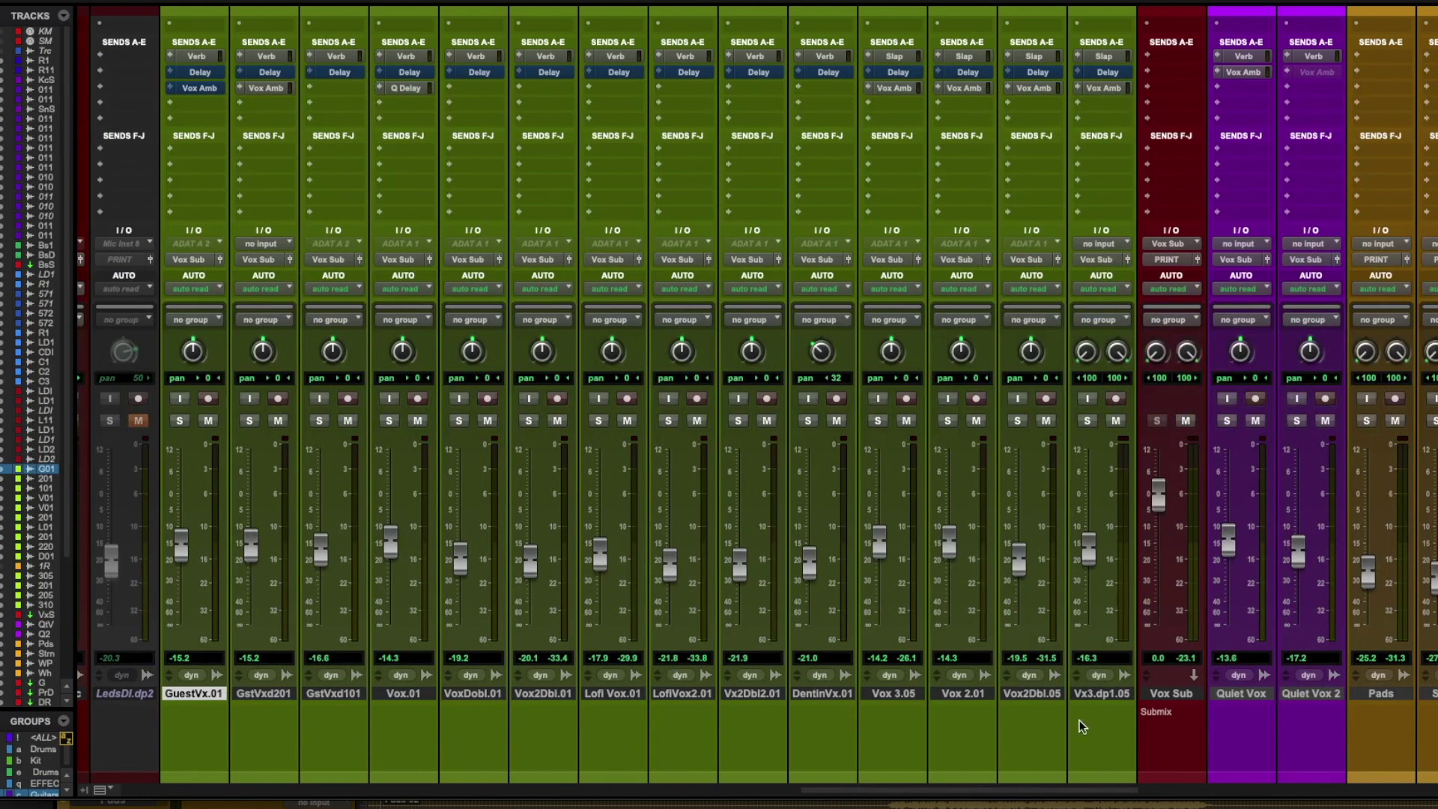
{"action": "left_click", "coordinate": [1107, 691], "text": "shift"}
{"action": "scroll", "coordinate": [982, 675], "scroll_direction": "right", "scroll_amount": 2}
{"action": "scroll", "coordinate": [991, 652], "scroll_direction": "up", "scroll_amount": 3}
{"action": "left_click", "coordinate": [1049, 52]}
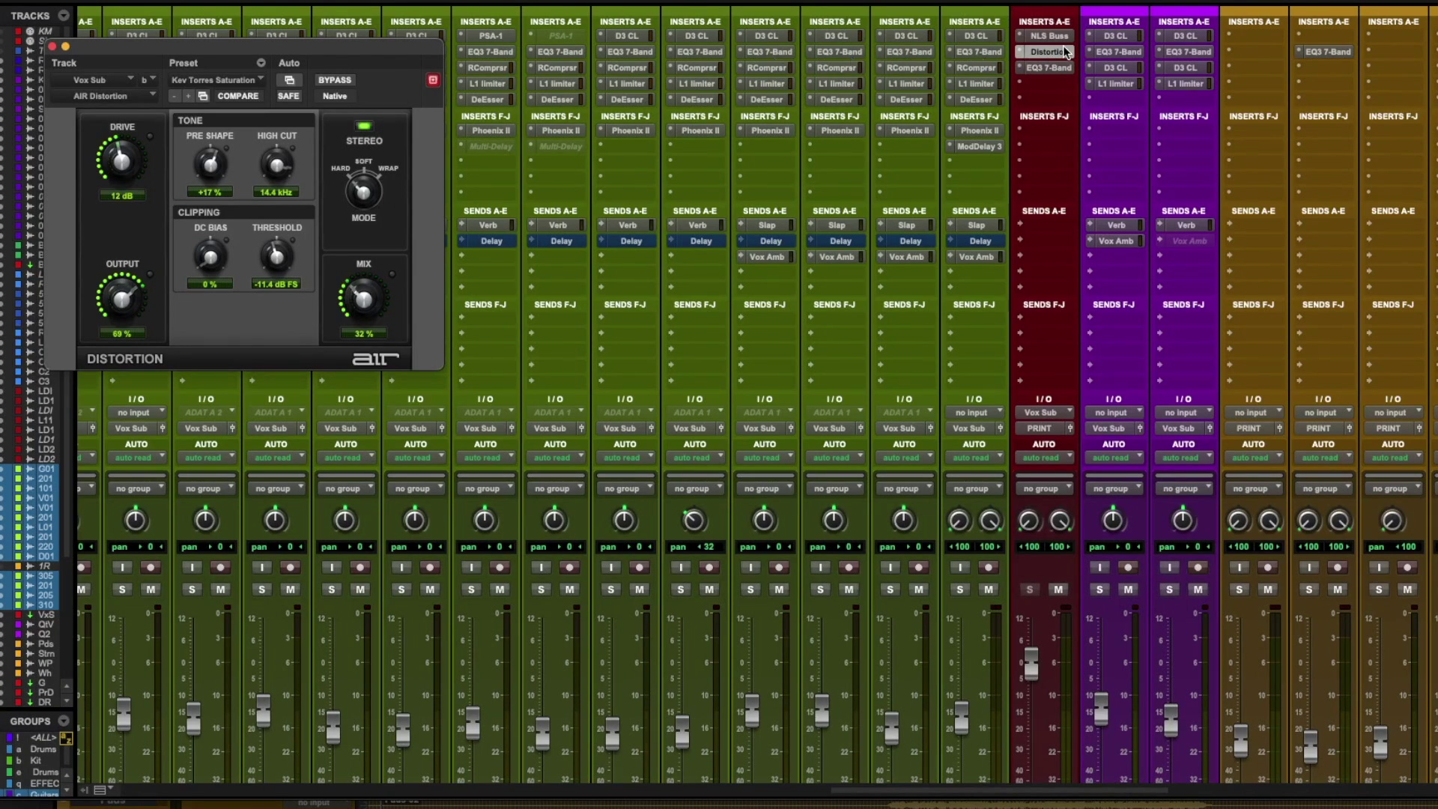
{"action": "scroll", "coordinate": [1058, 359], "scroll_direction": "down", "scroll_amount": 3}
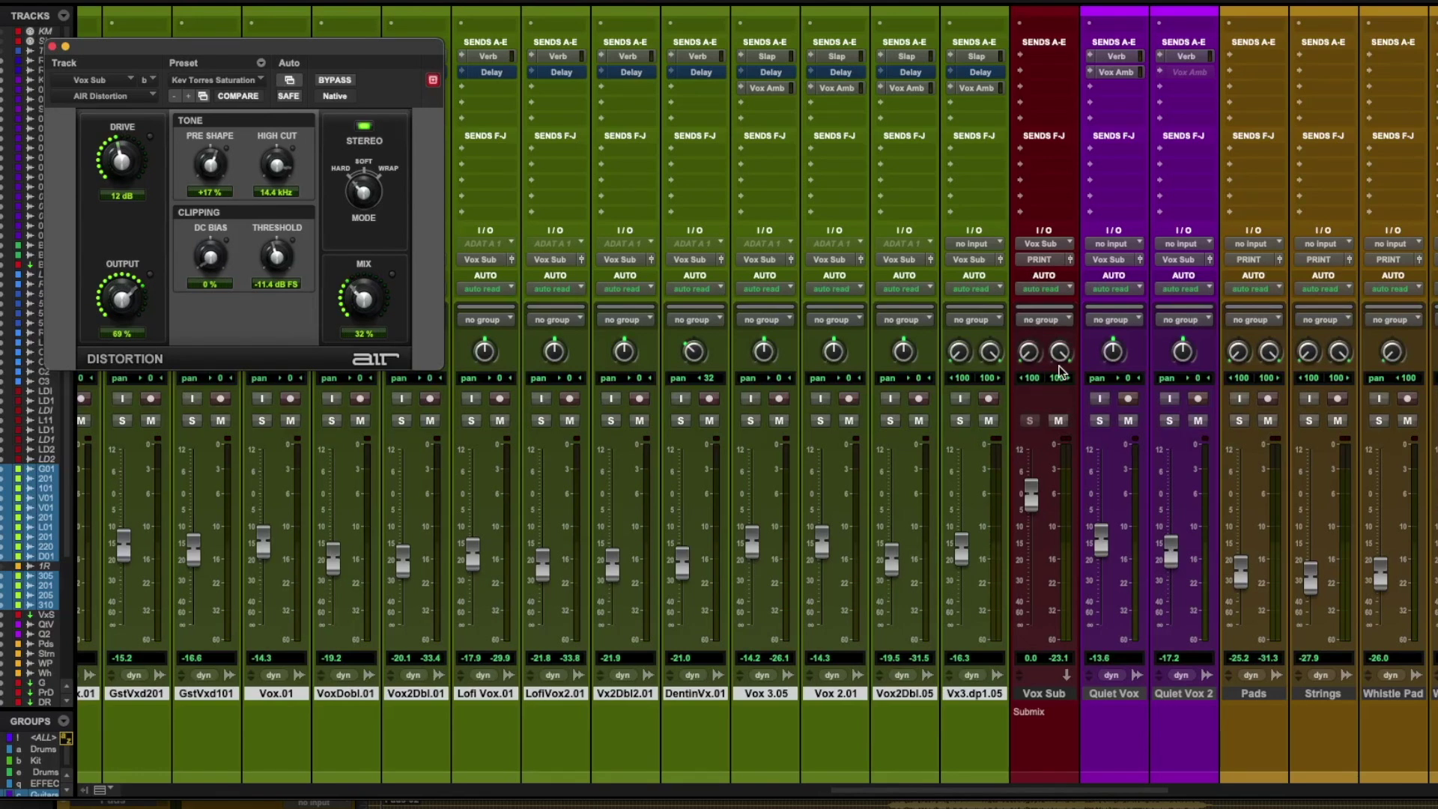
{"action": "left_click", "coordinate": [50, 47]}
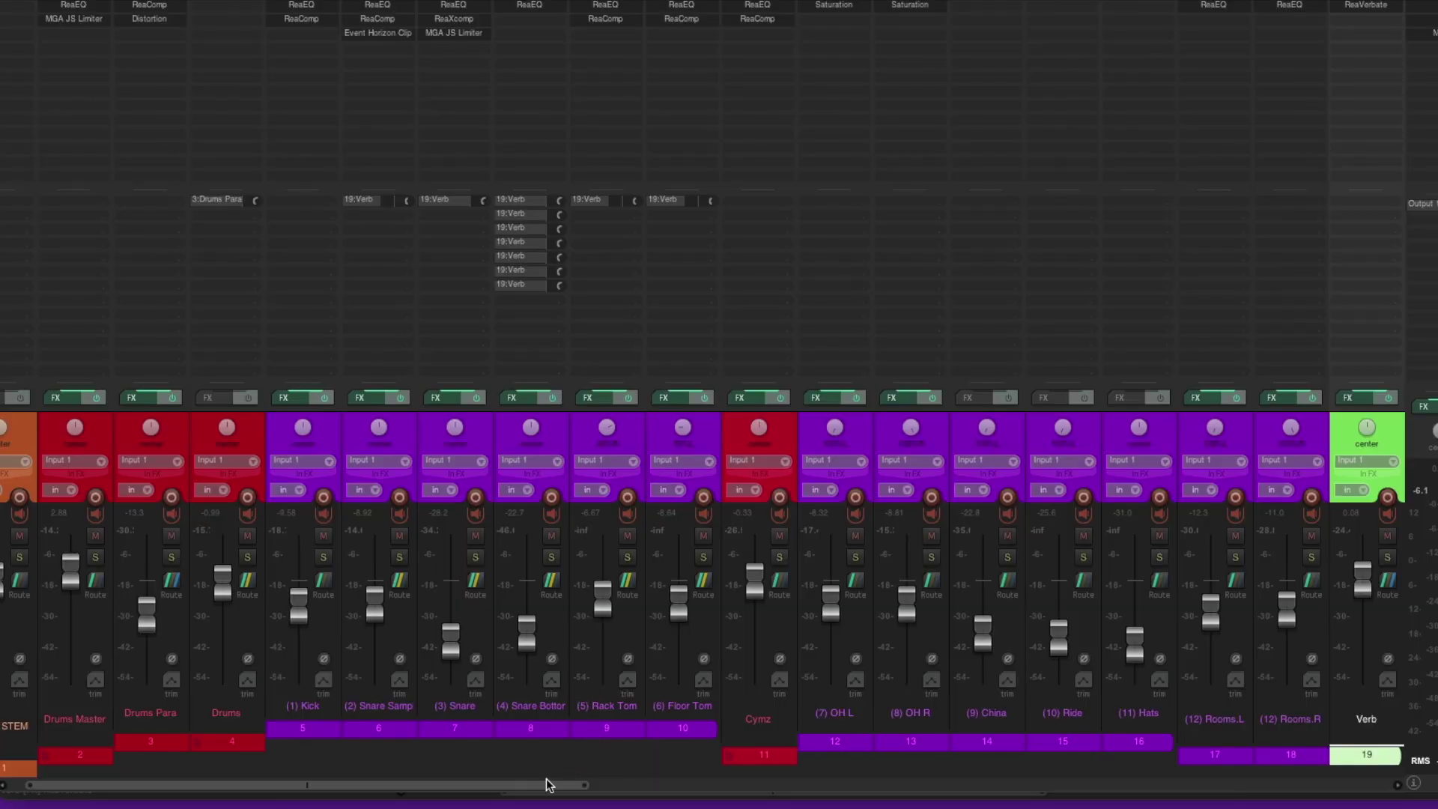
- Scroll past the drum, Drums Master, Drums Para and Verb strips, then return to the arrange view
{"action": "mouse_move", "coordinate": [546, 779]}
{"action": "left_mouse_down"}
{"action": "mouse_move", "coordinate": [1324, 786]}
{"action": "mouse_move", "coordinate": [545, 784]}
{"action": "left_mouse_up"}
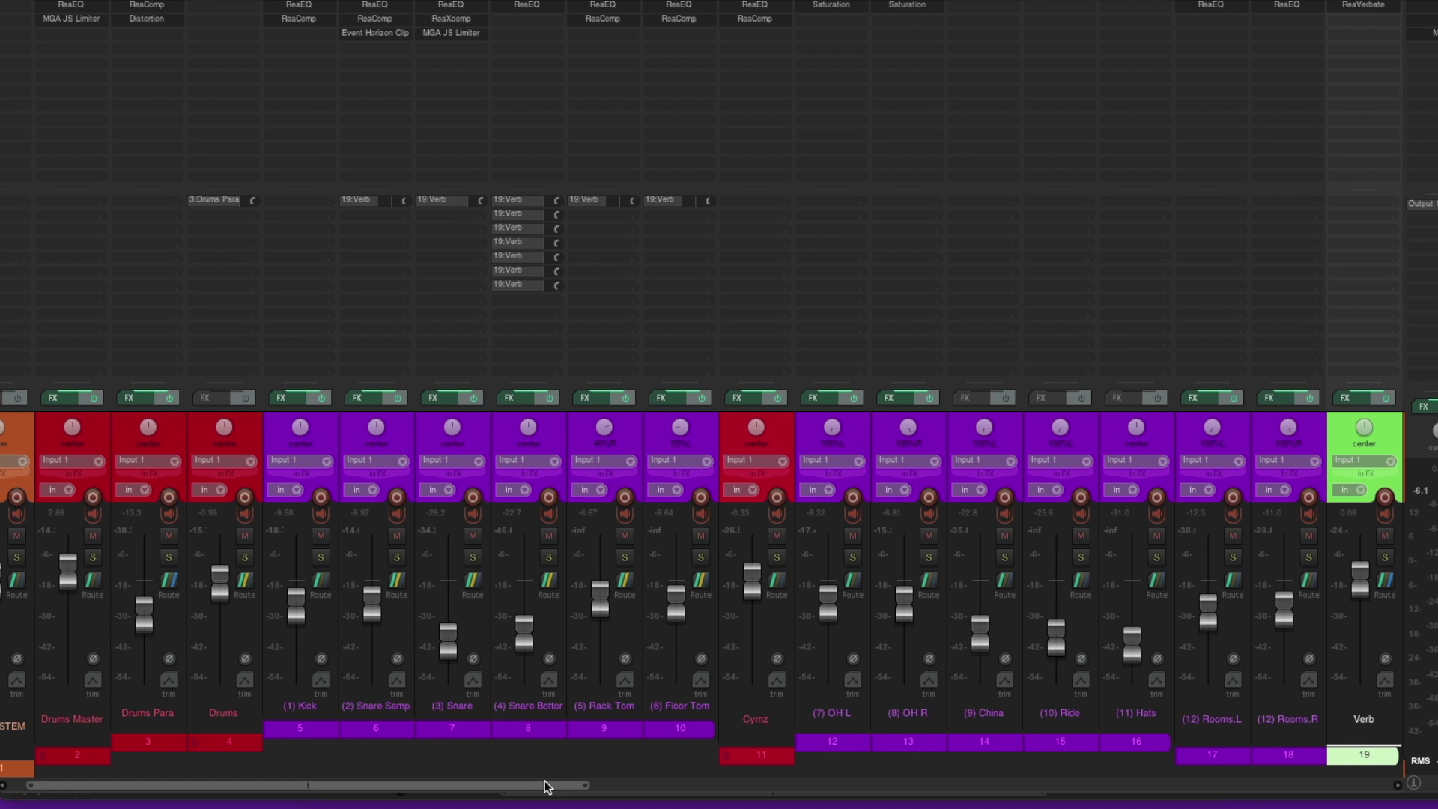
{"action": "key", "text": "ctrl+m"}
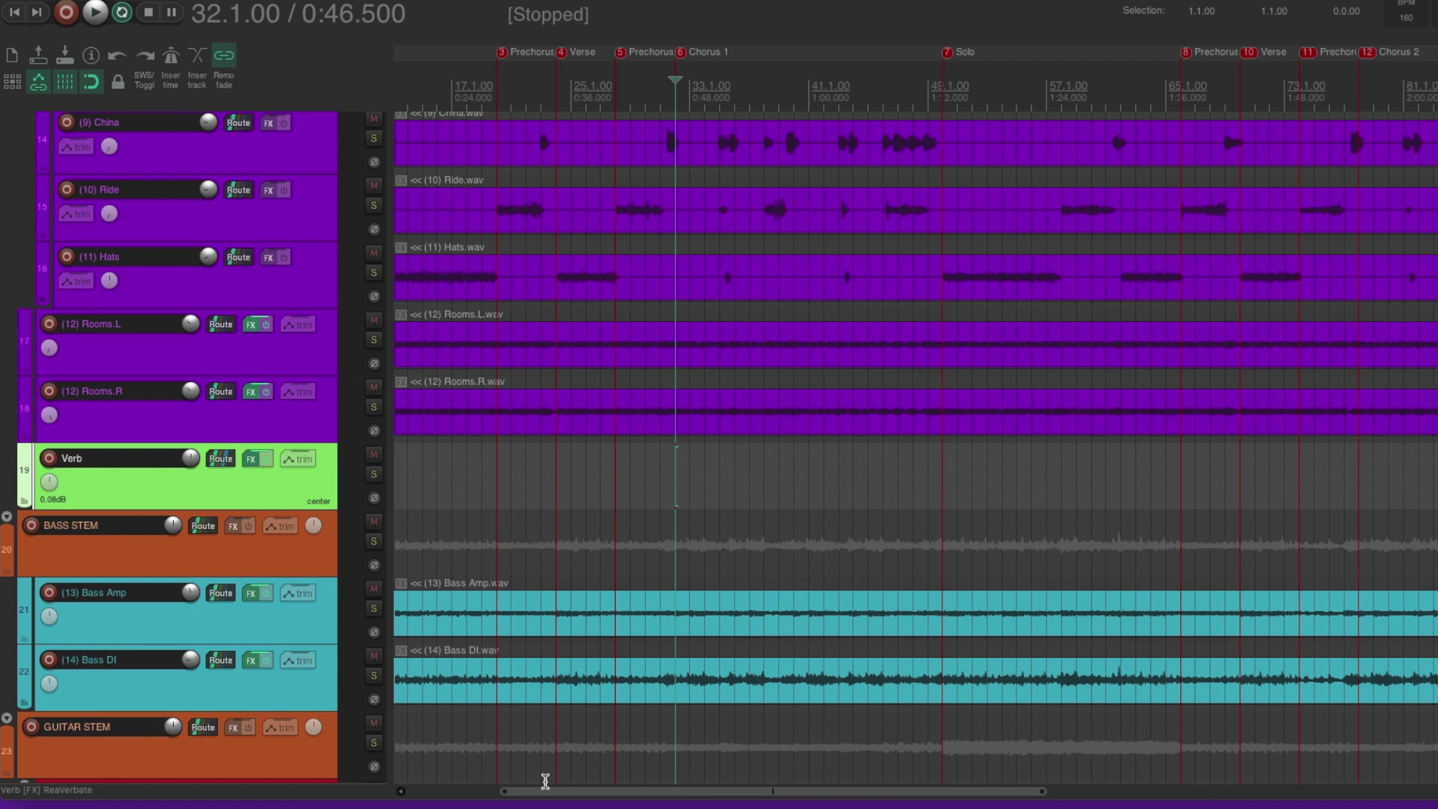
- Start song playback and watch the drum levels in the full mixer
{"action": "key", "text": "space"}
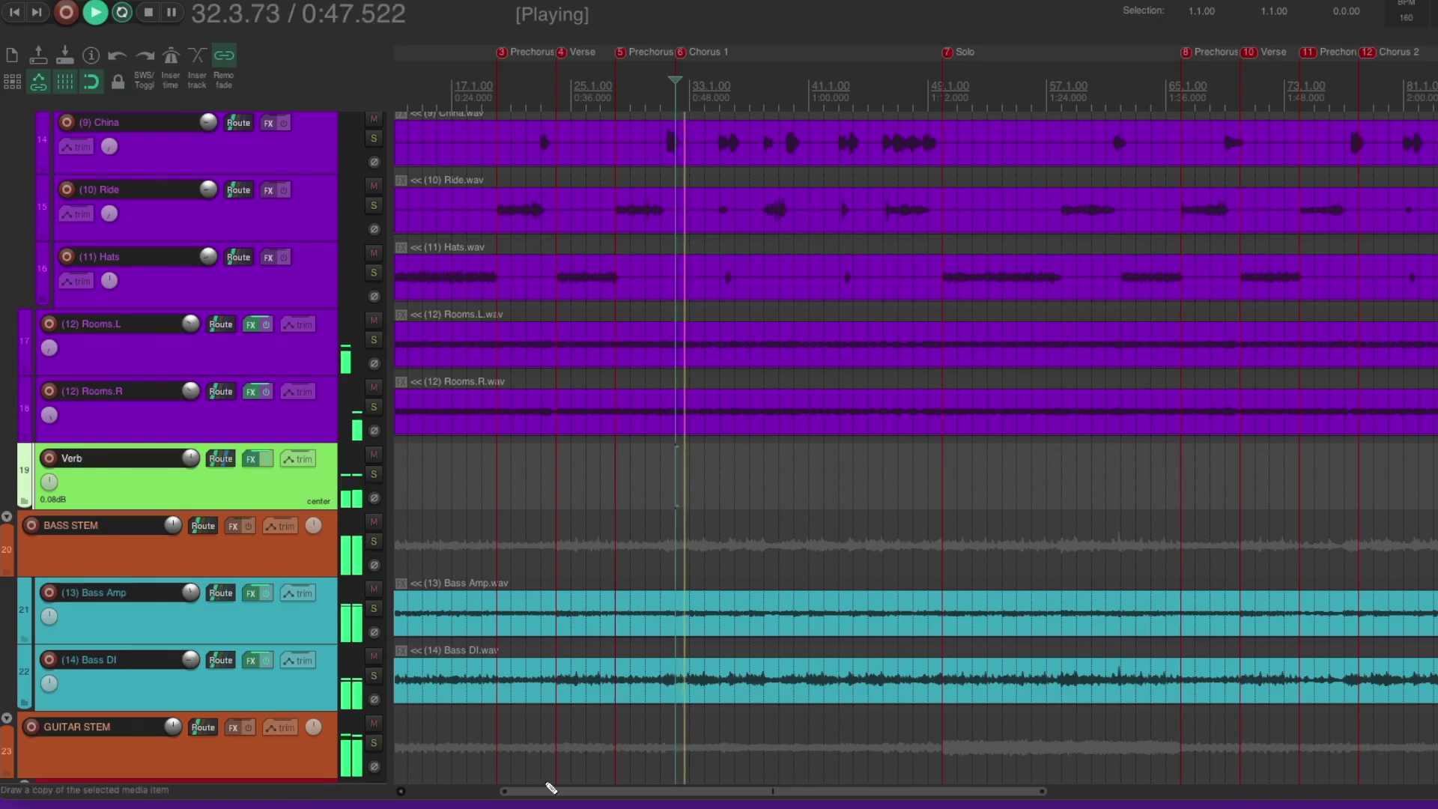
{"action": "key", "text": "ctrl+m"}
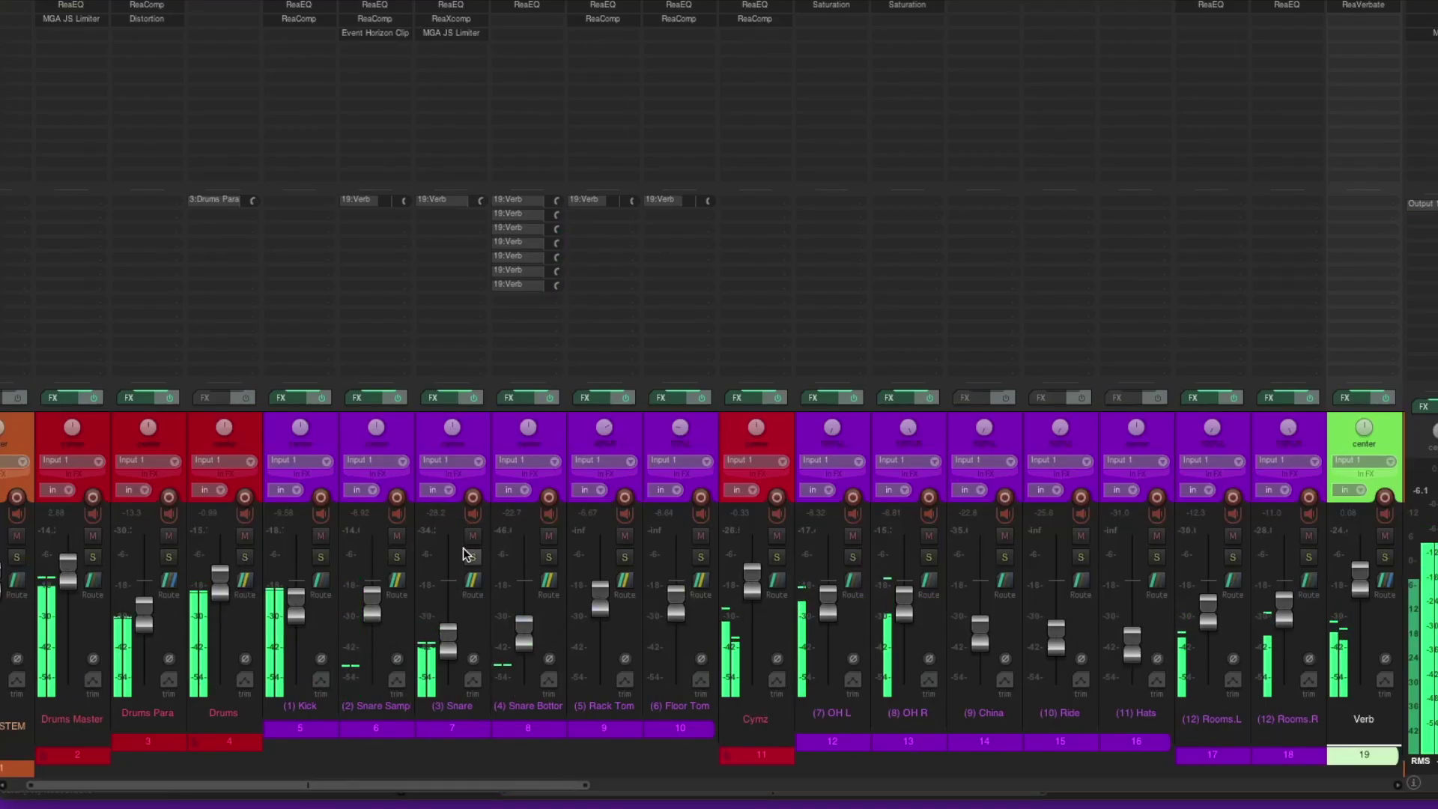
{"action": "left_click_drag", "start_coordinate": [487, 784], "coordinate": [443, 776]}
- Select the Drums Para/Drums, Kick–Floor Tom, OH L–Hats and Rooms groups, then check Drums Para's Distortion
{"action": "left_click", "coordinate": [178, 710]}
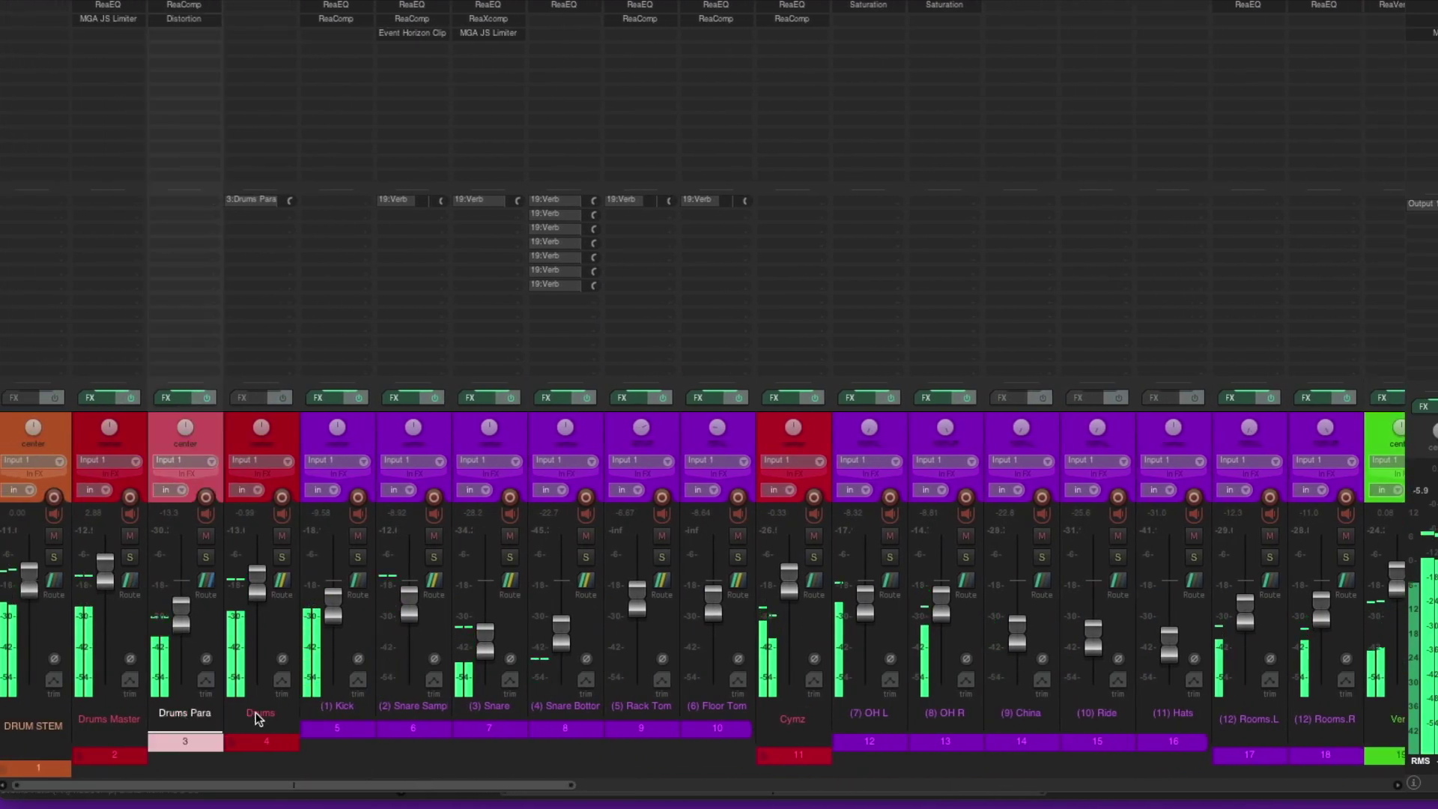
{"action": "left_click", "coordinate": [255, 712], "text": "ctrl"}
{"action": "left_click", "coordinate": [333, 711]}
{"action": "left_click", "coordinate": [721, 713], "text": "shift"}
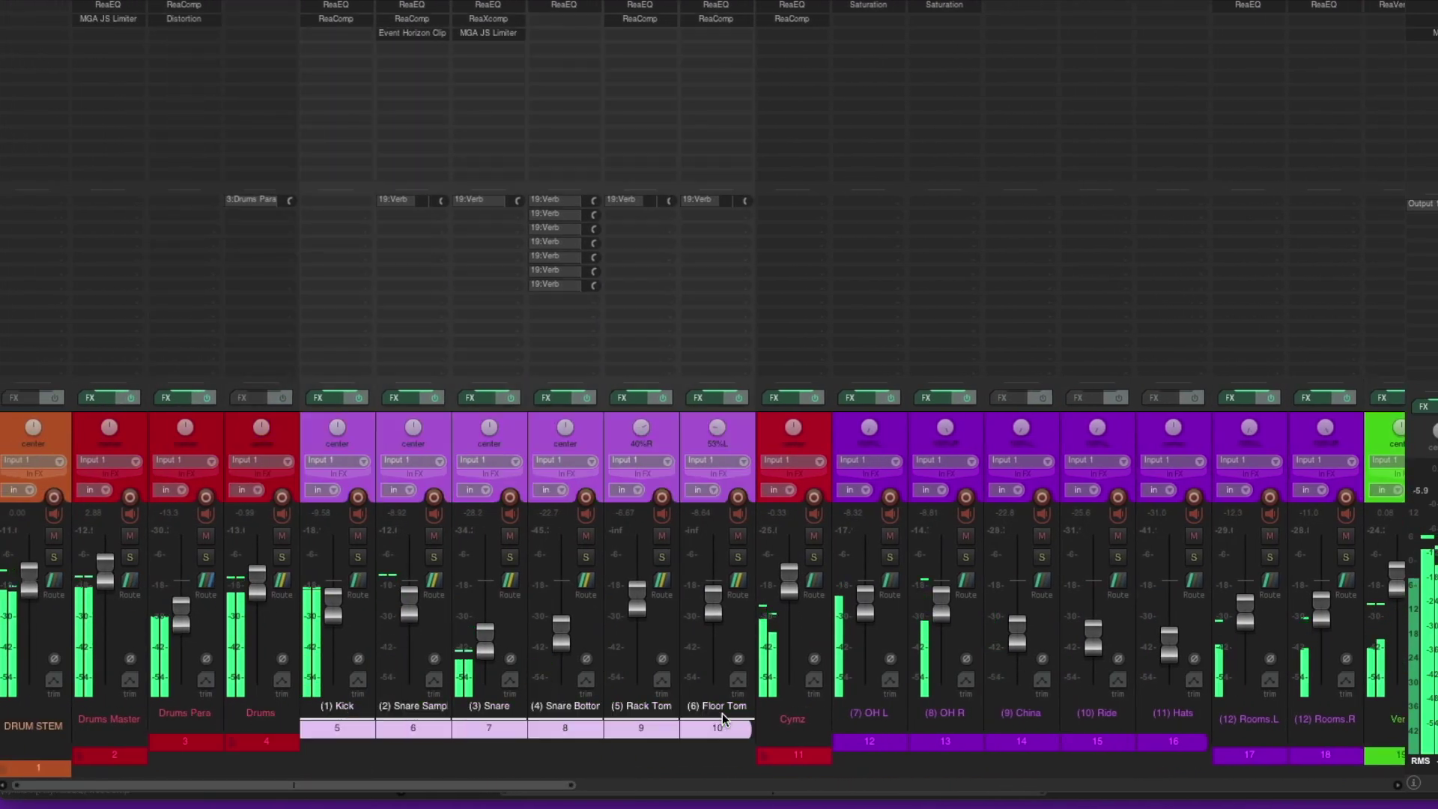
{"action": "left_click", "coordinate": [792, 717]}
{"action": "left_click", "coordinate": [871, 713]}
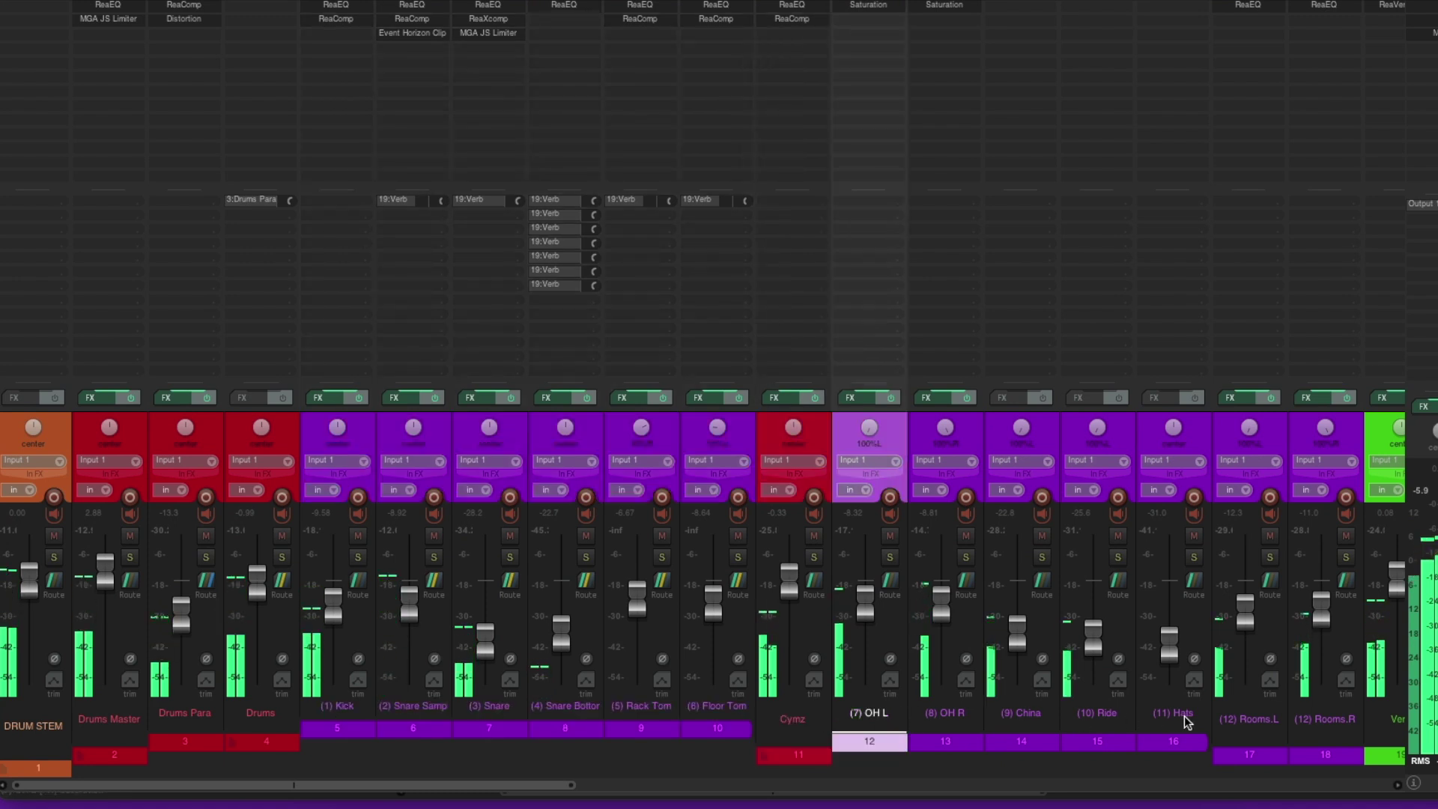
{"action": "left_click", "coordinate": [1182, 715], "text": "shift"}
{"action": "left_click", "coordinate": [1278, 732]}
{"action": "left_click", "coordinate": [1318, 717], "text": "ctrl"}
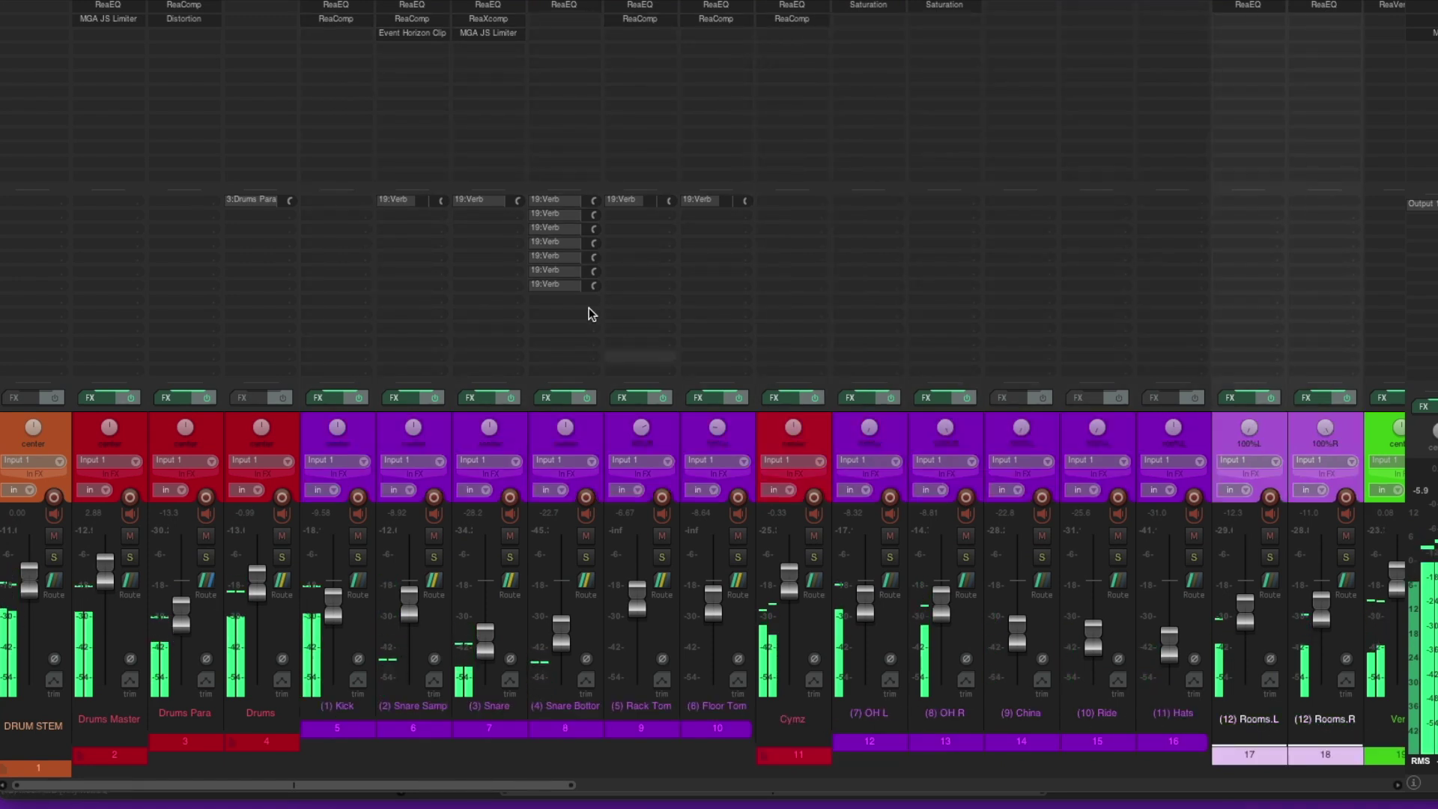
{"action": "left_click", "coordinate": [198, 28]}
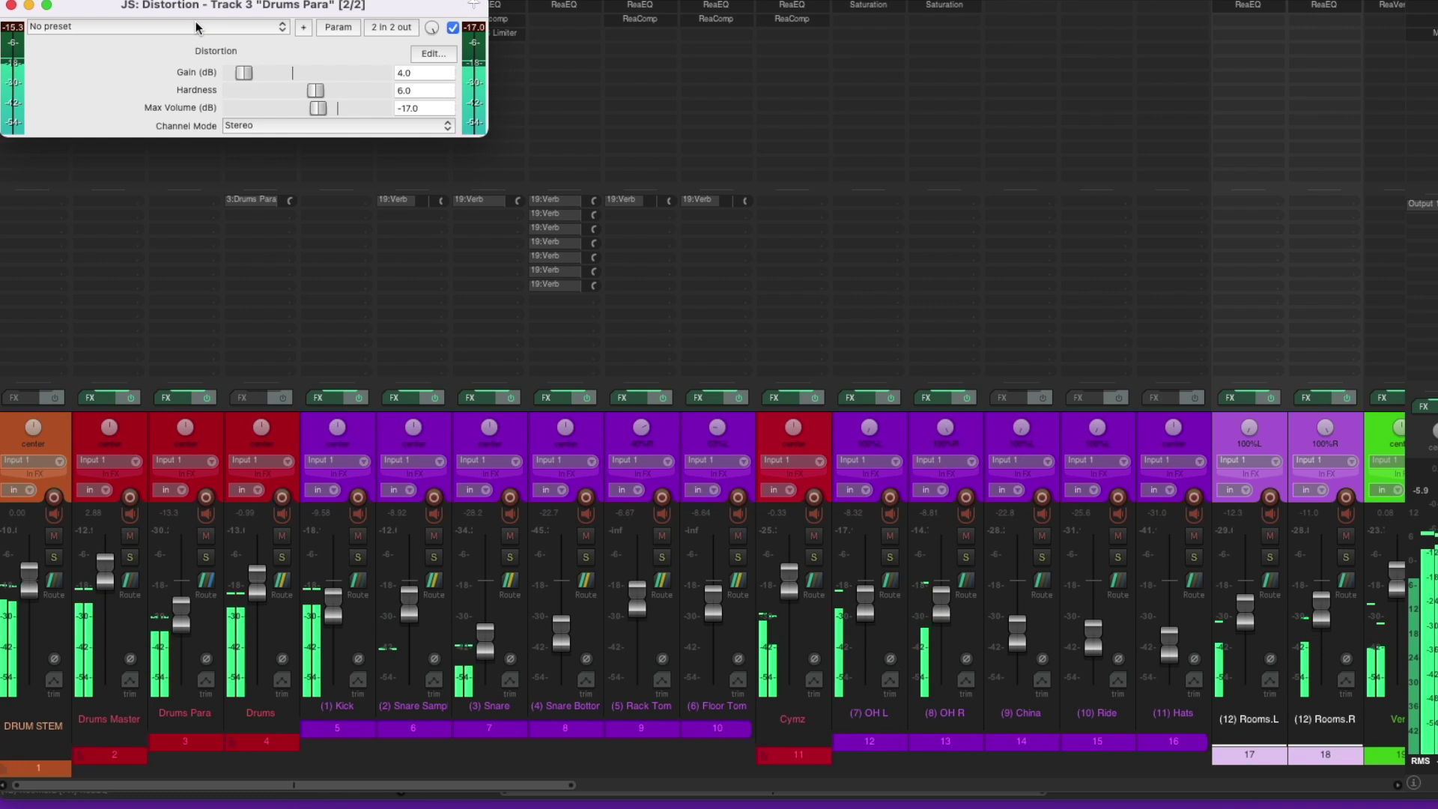
{"action": "left_click", "coordinate": [9, 9]}
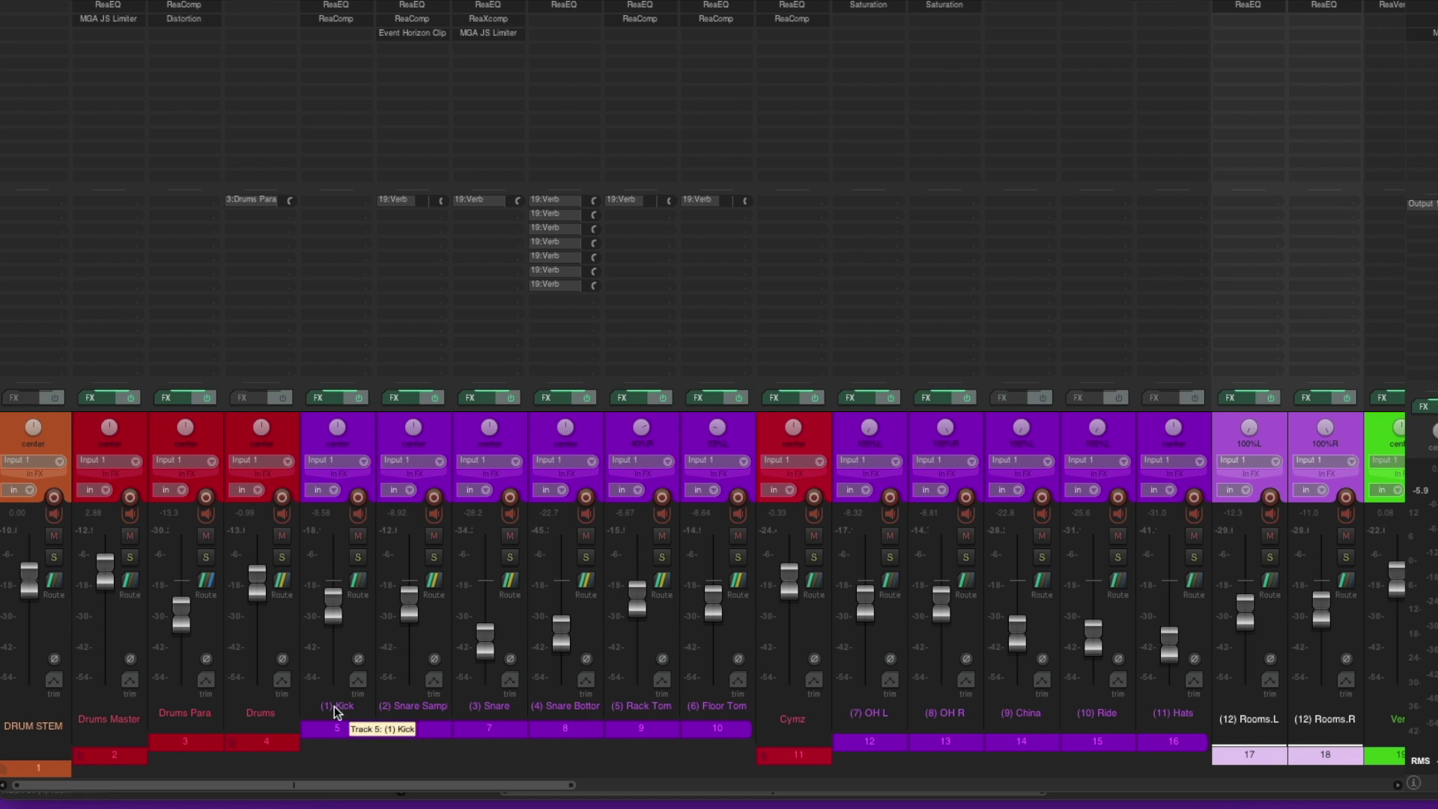
- Scroll the arrange view through the drum tracks from Drums Master to Rooms.R
{"action": "key", "text": "ctrl+m"}
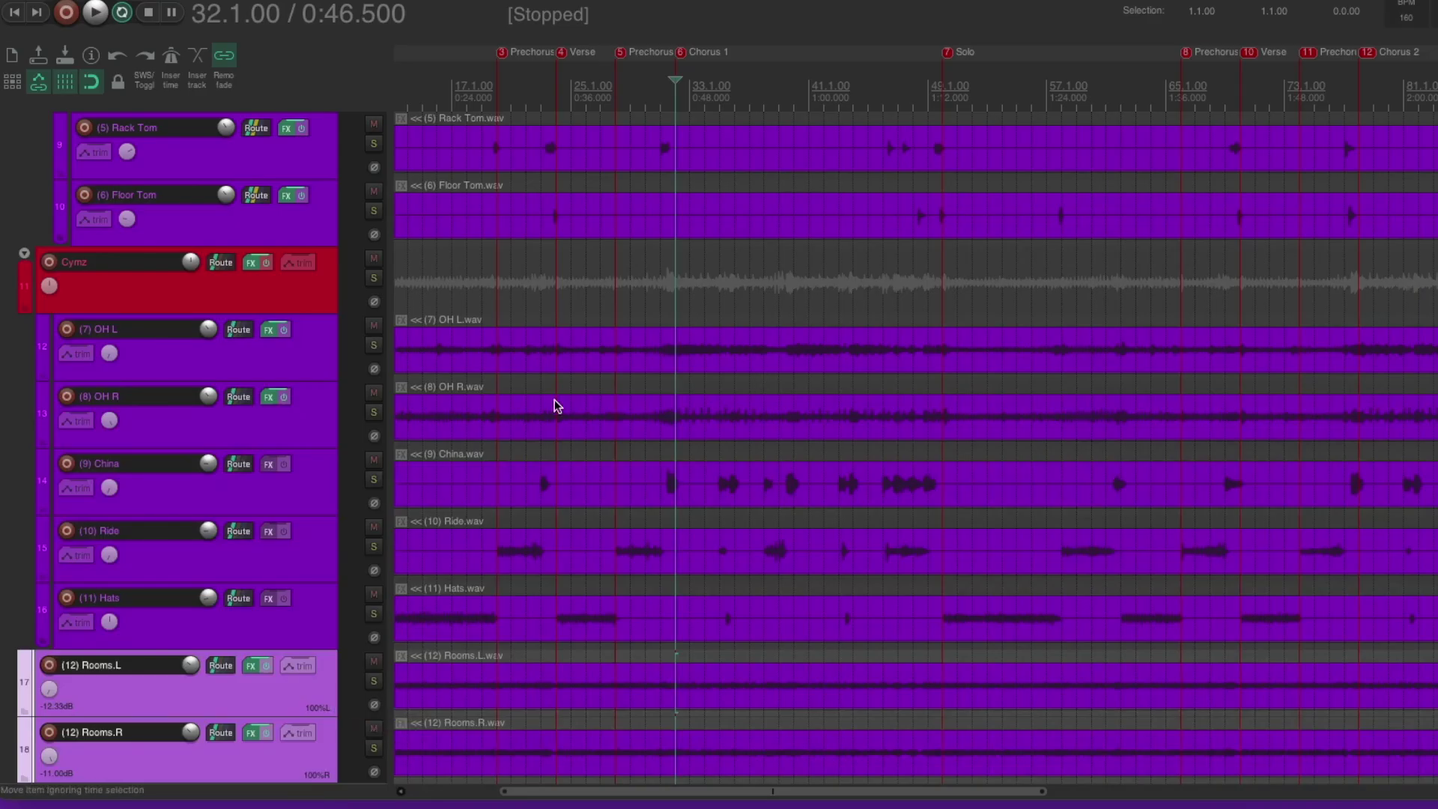
{"action": "scroll", "coordinate": [554, 401], "scroll_direction": "up", "scroll_amount": 4}
{"action": "scroll", "coordinate": [573, 384], "scroll_direction": "up", "scroll_amount": 3}
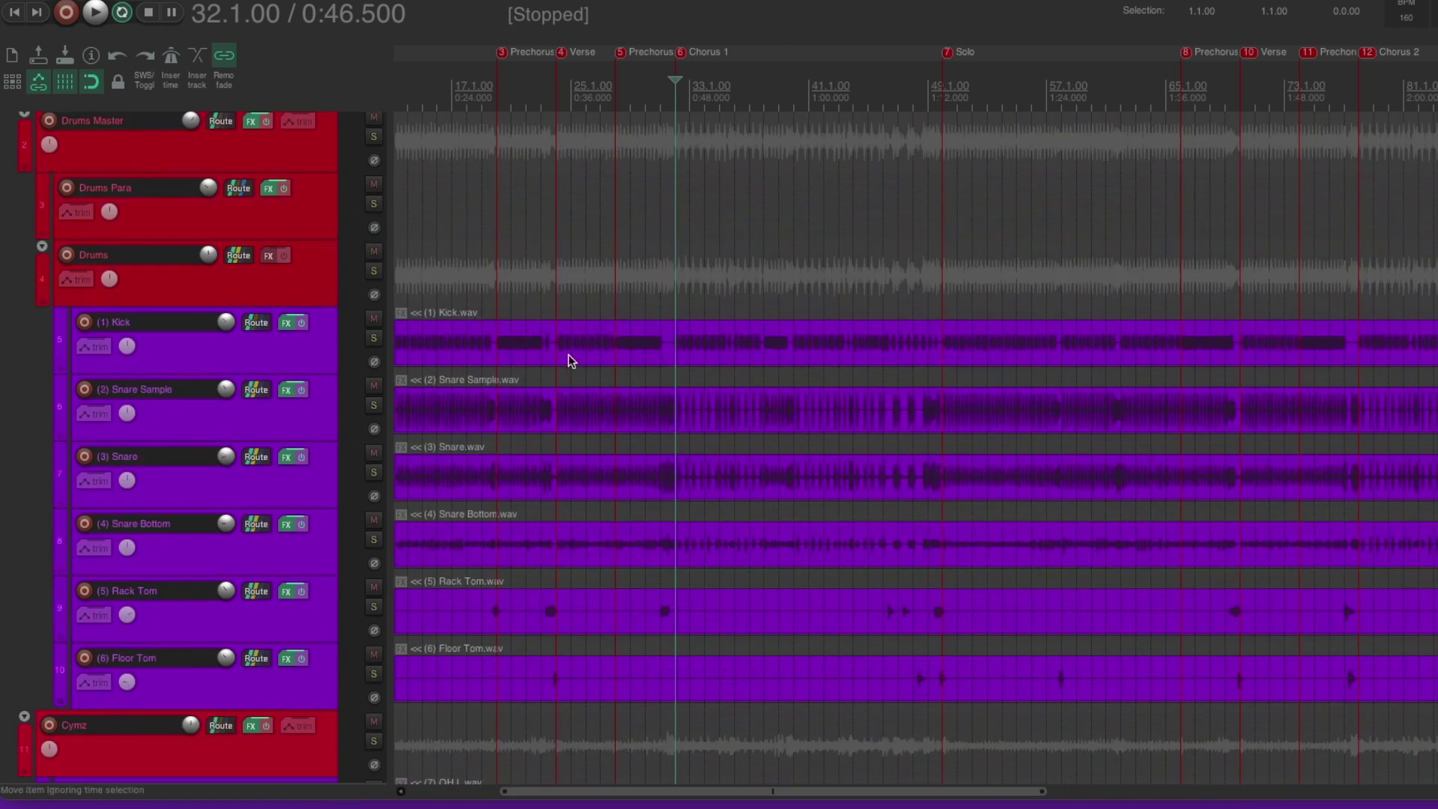
{"action": "scroll", "coordinate": [739, 380], "scroll_direction": "down", "scroll_amount": 1}
{"action": "scroll", "coordinate": [787, 343], "scroll_direction": "down", "scroll_amount": 3}
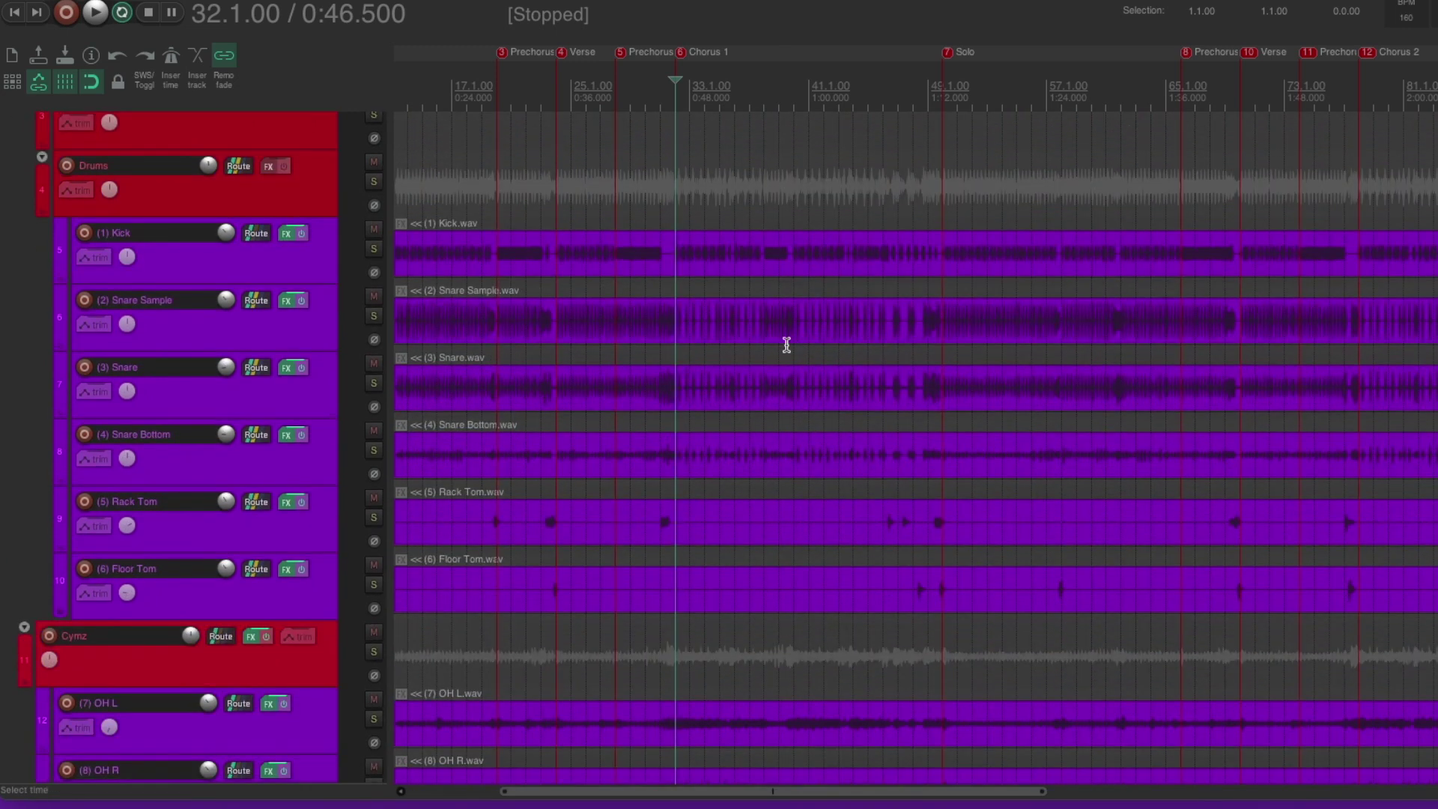
{"action": "scroll", "coordinate": [819, 362], "scroll_direction": "down", "scroll_amount": 2}
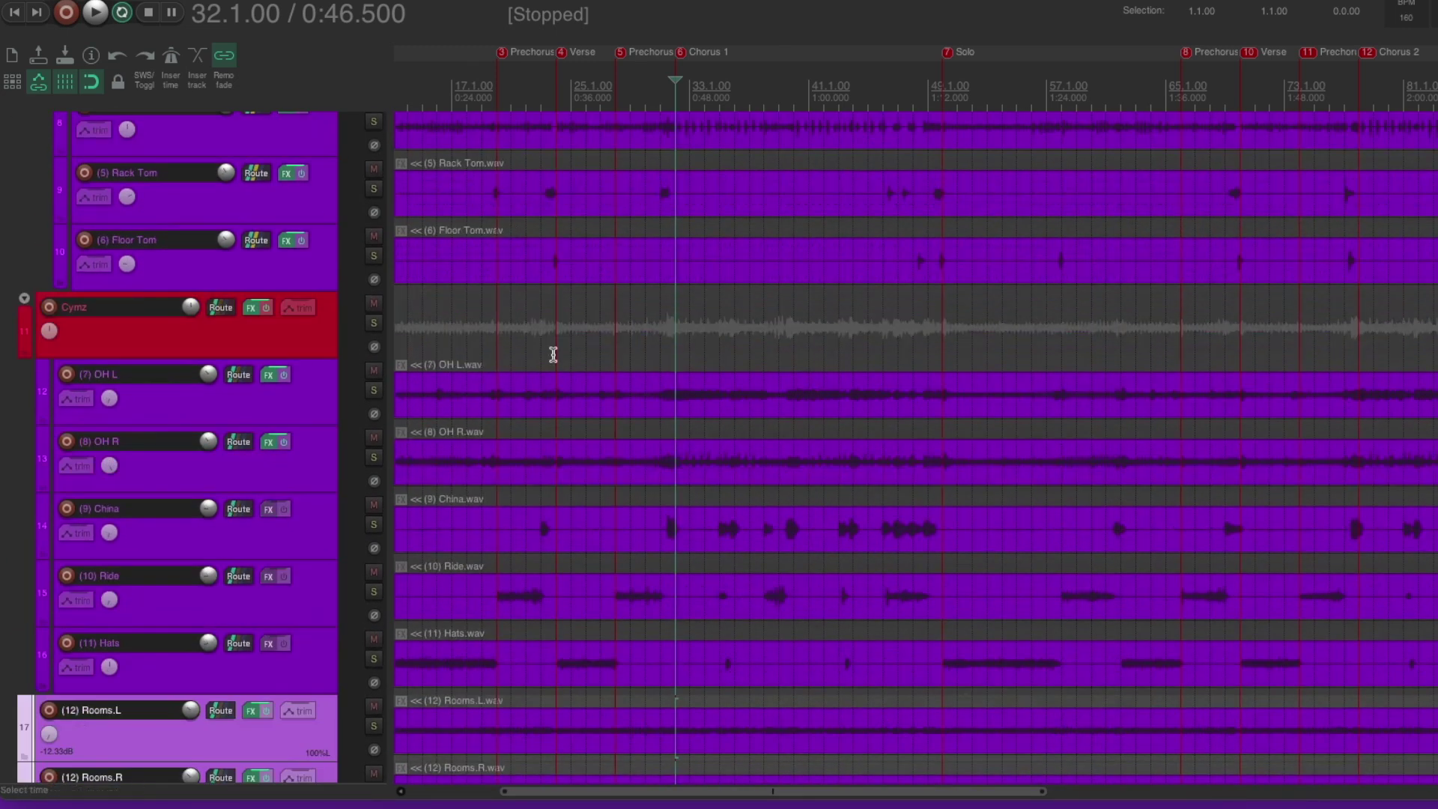
{"action": "key", "text": "ctrl+m"}
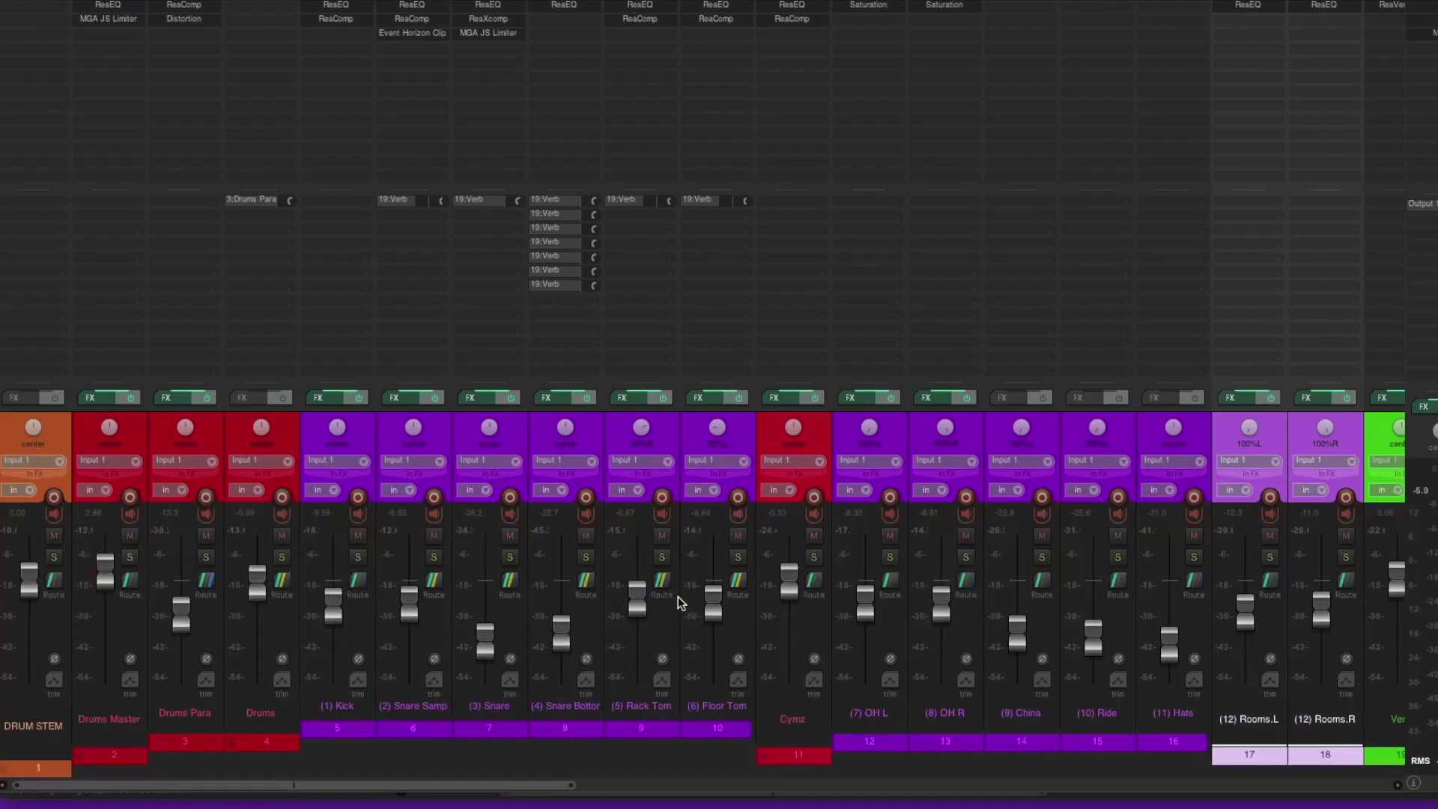
{"action": "left_click_drag", "start_coordinate": [717, 705], "coordinate": [360, 698]}
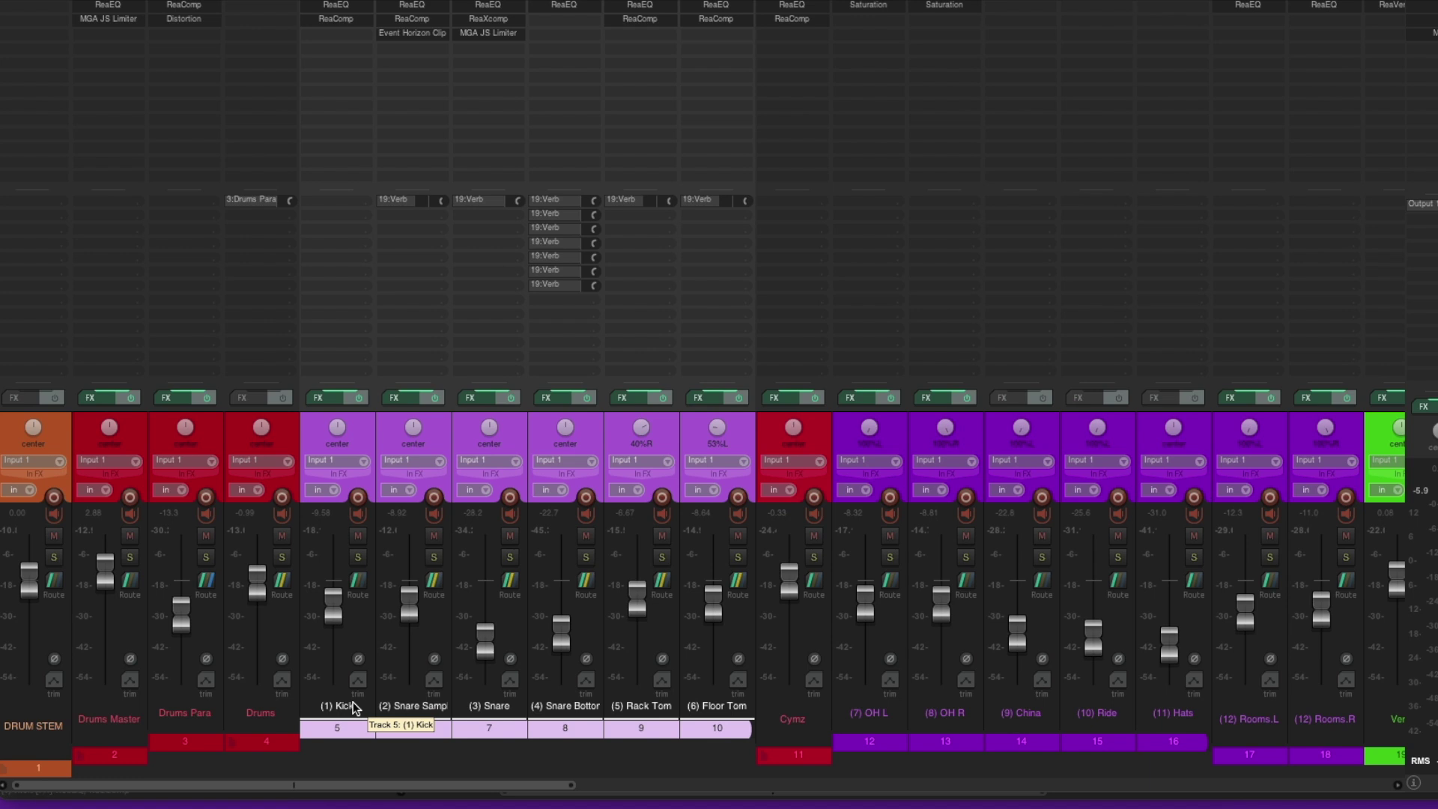
{"action": "left_click", "coordinate": [898, 721]}
{"action": "left_click", "coordinate": [1189, 719], "text": "shift"}
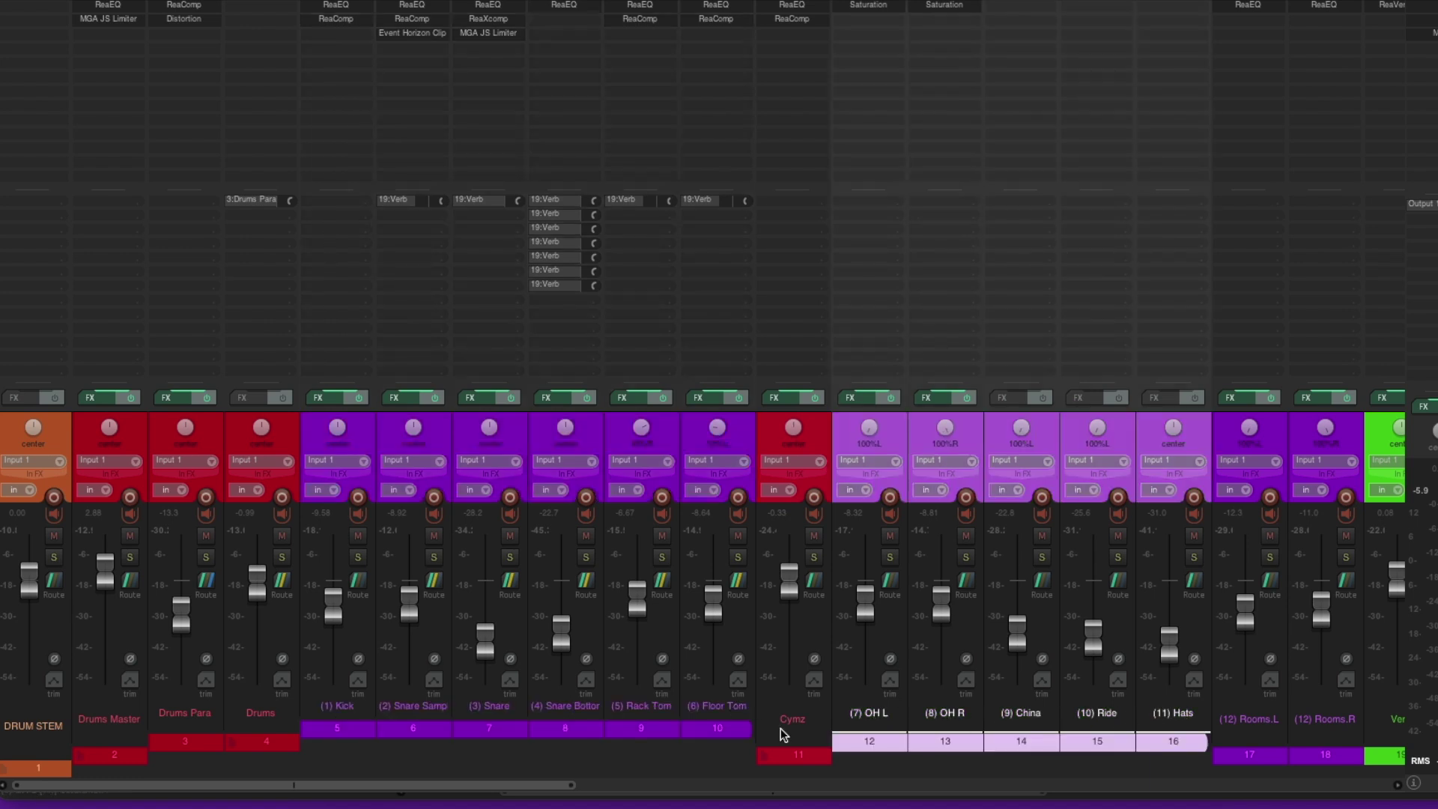
{"action": "left_click_drag", "start_coordinate": [340, 705], "coordinate": [688, 696]}
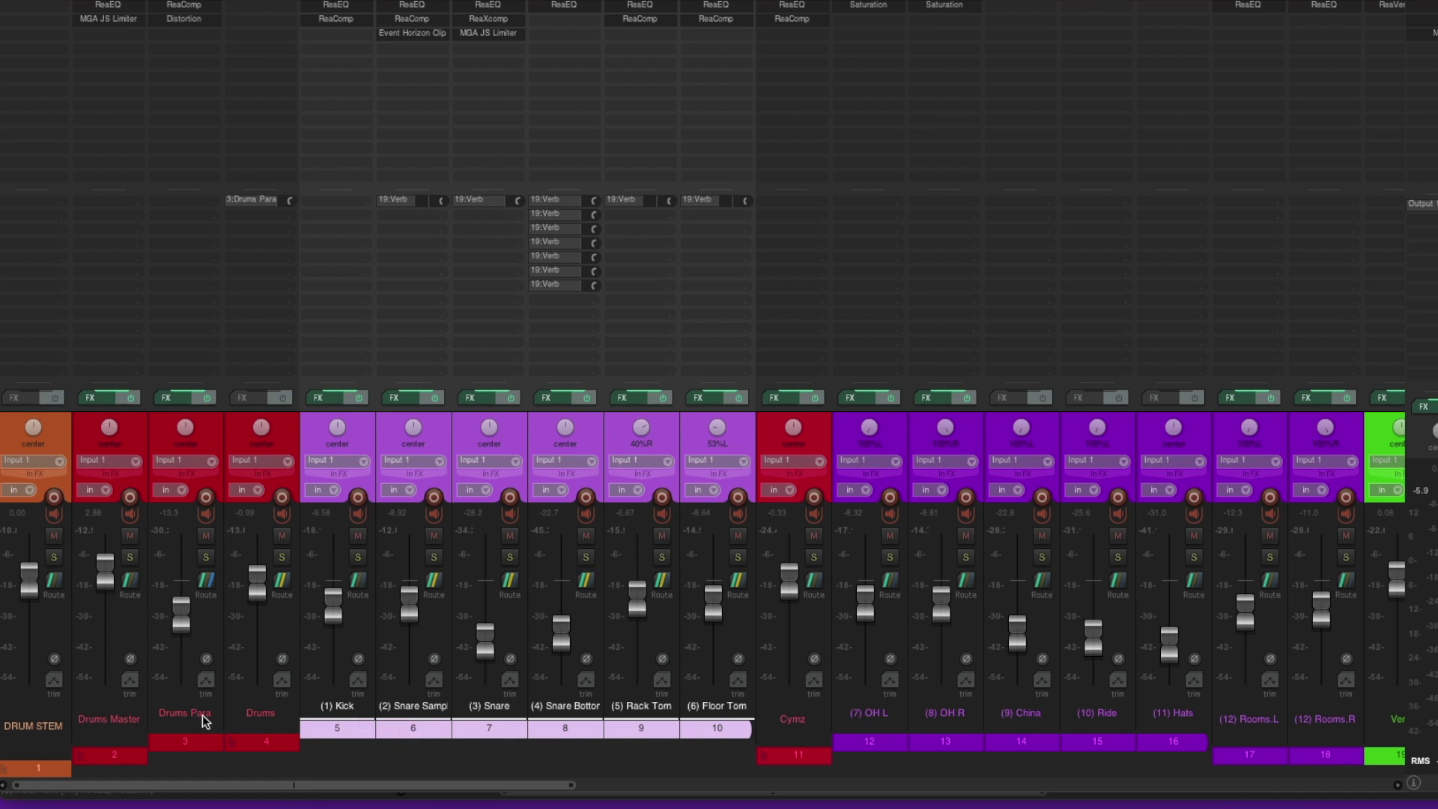
{"action": "left_click_drag", "start_coordinate": [202, 714], "coordinate": [270, 716]}
{"action": "left_click", "coordinate": [786, 719], "text": "ctrl"}
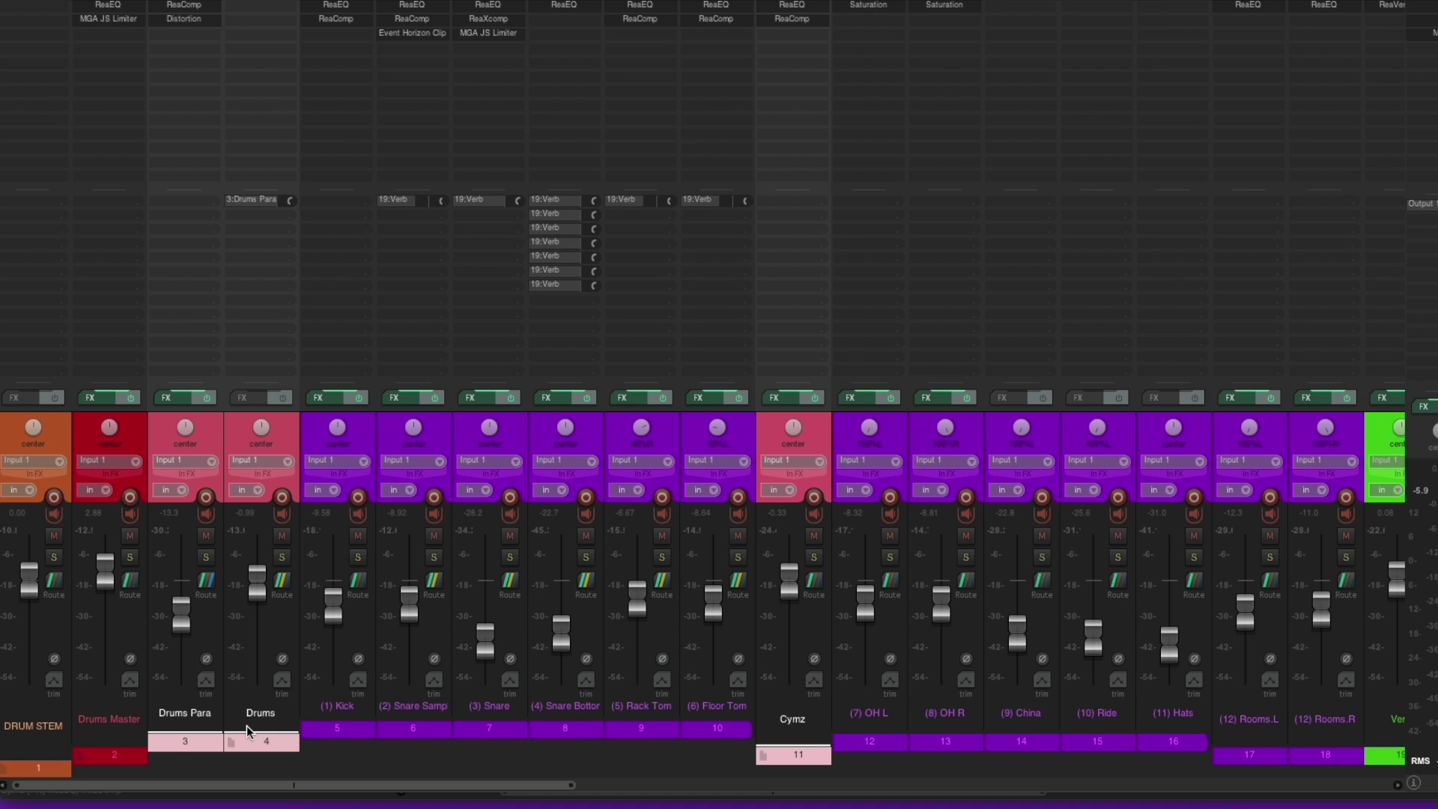
{"action": "left_click", "coordinate": [130, 722]}
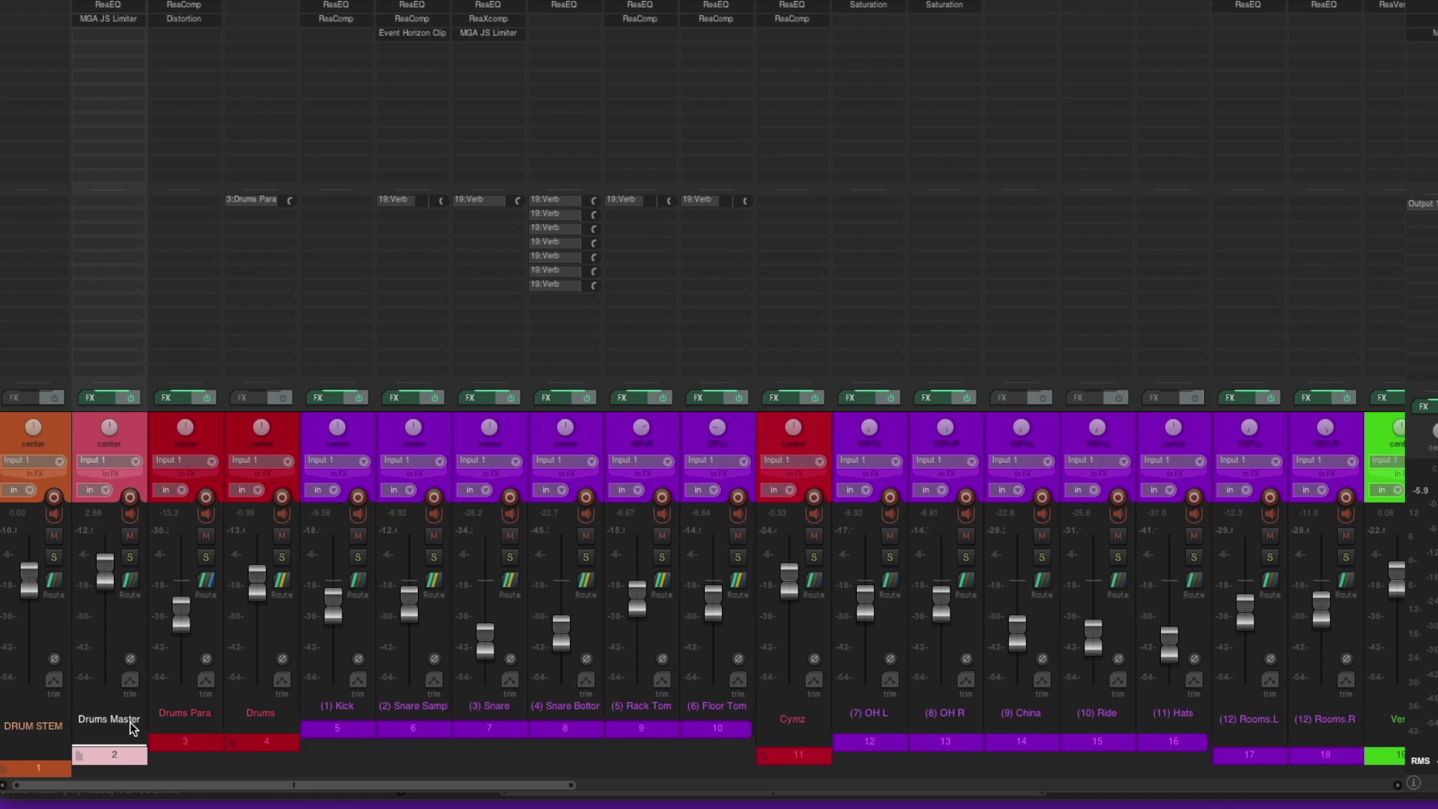
{"action": "left_click", "coordinate": [7, 732]}
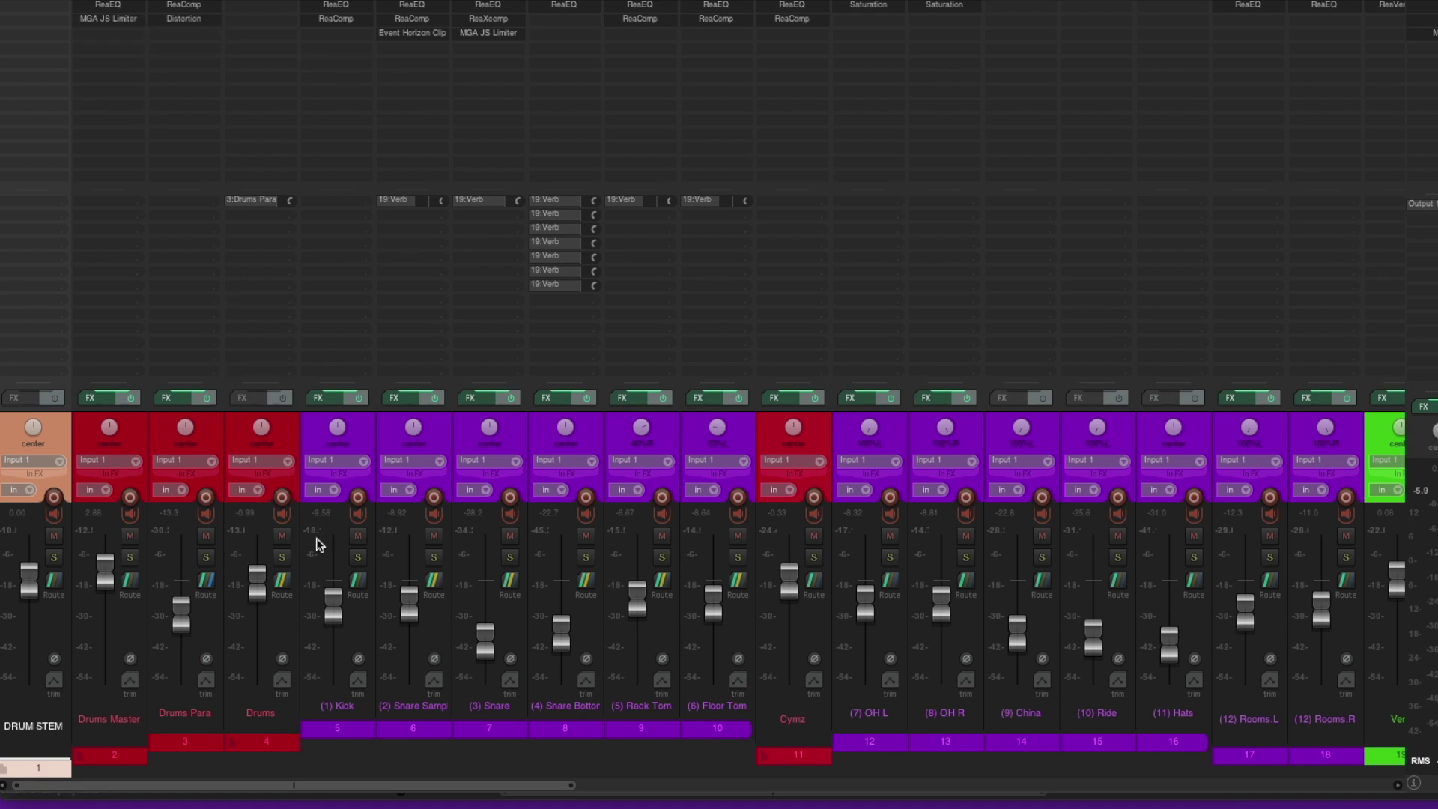
{"action": "left_click", "coordinate": [247, 728]}
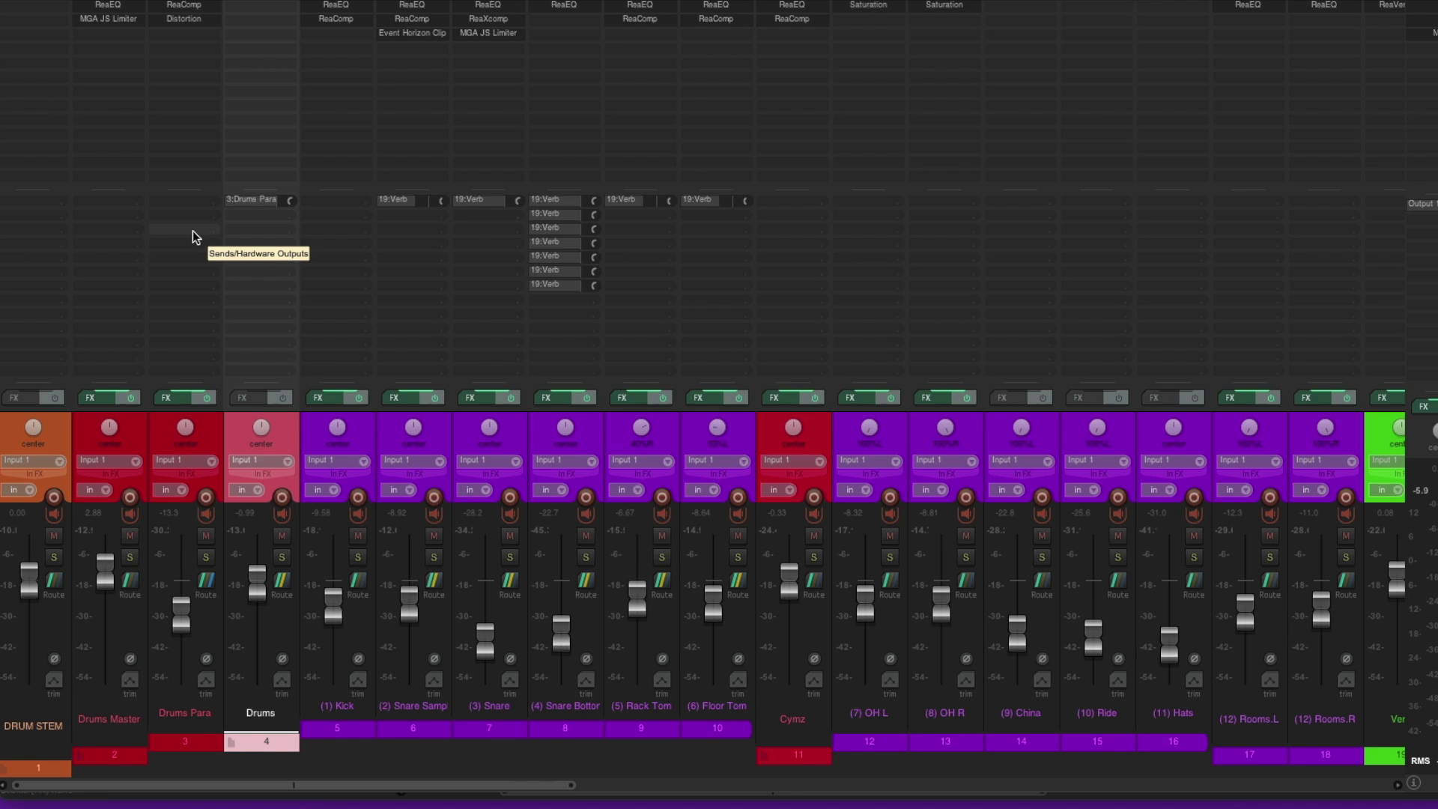
{"action": "left_click", "coordinate": [208, 713], "text": "ctrl"}
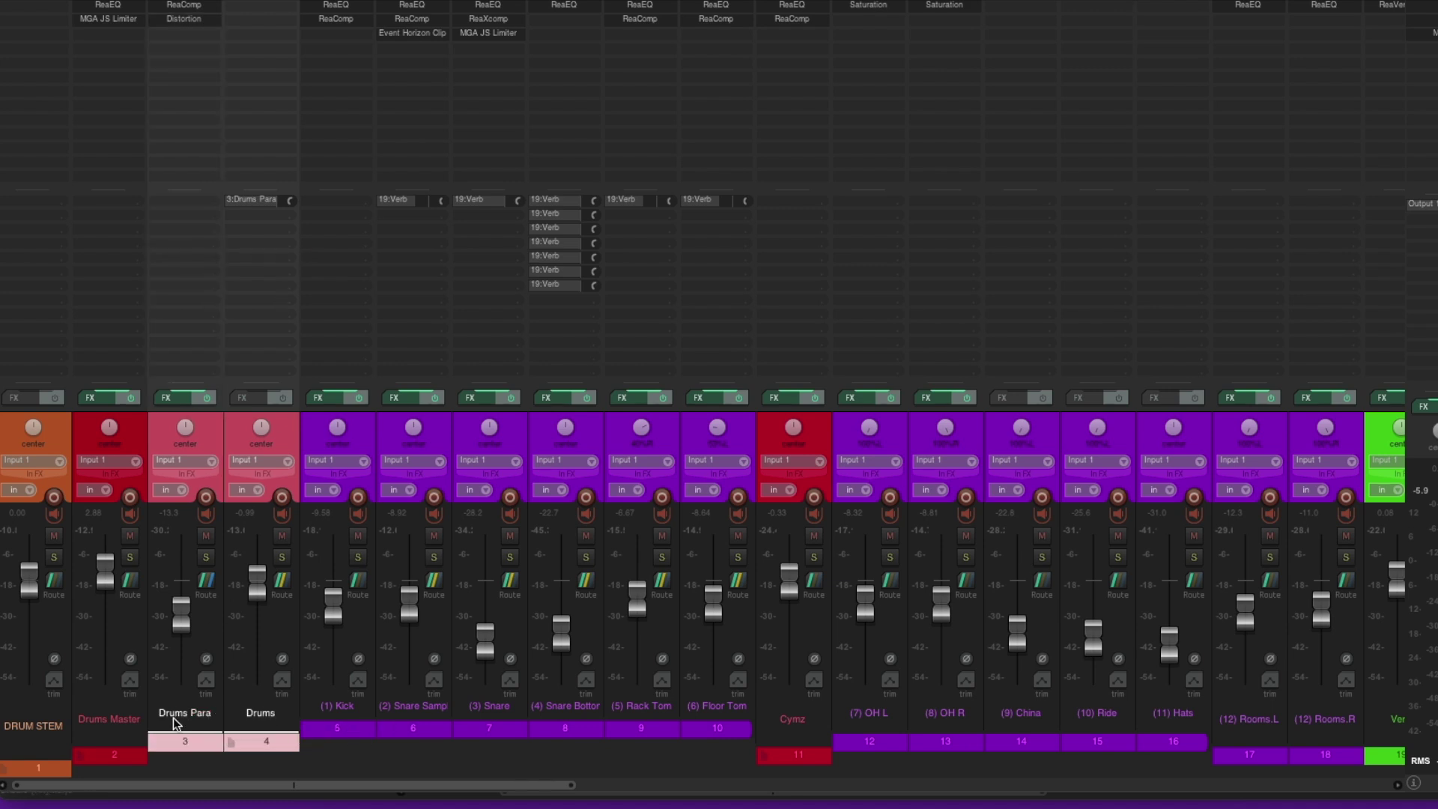
{"action": "left_click", "coordinate": [119, 717]}
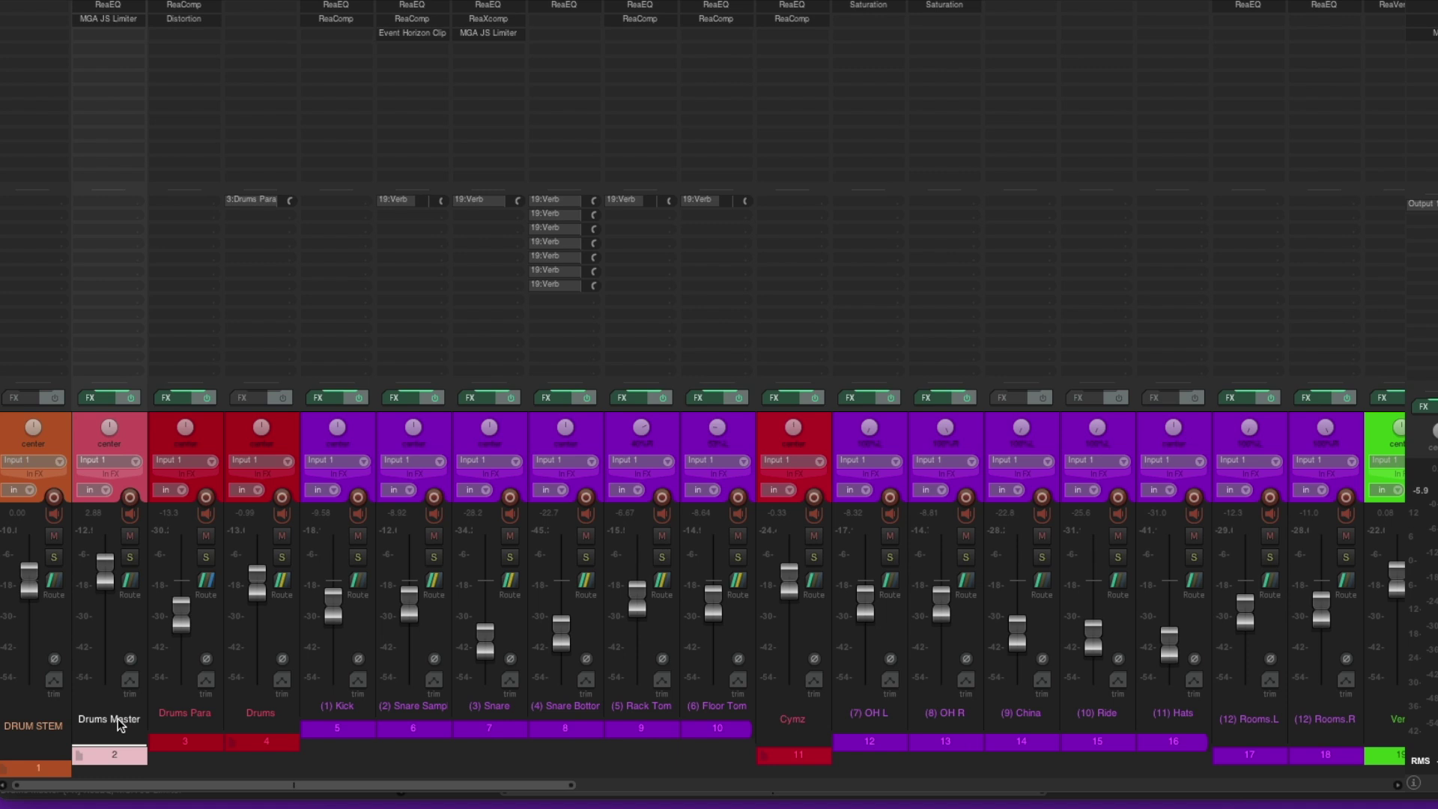
{"action": "left_click", "coordinate": [60, 726]}
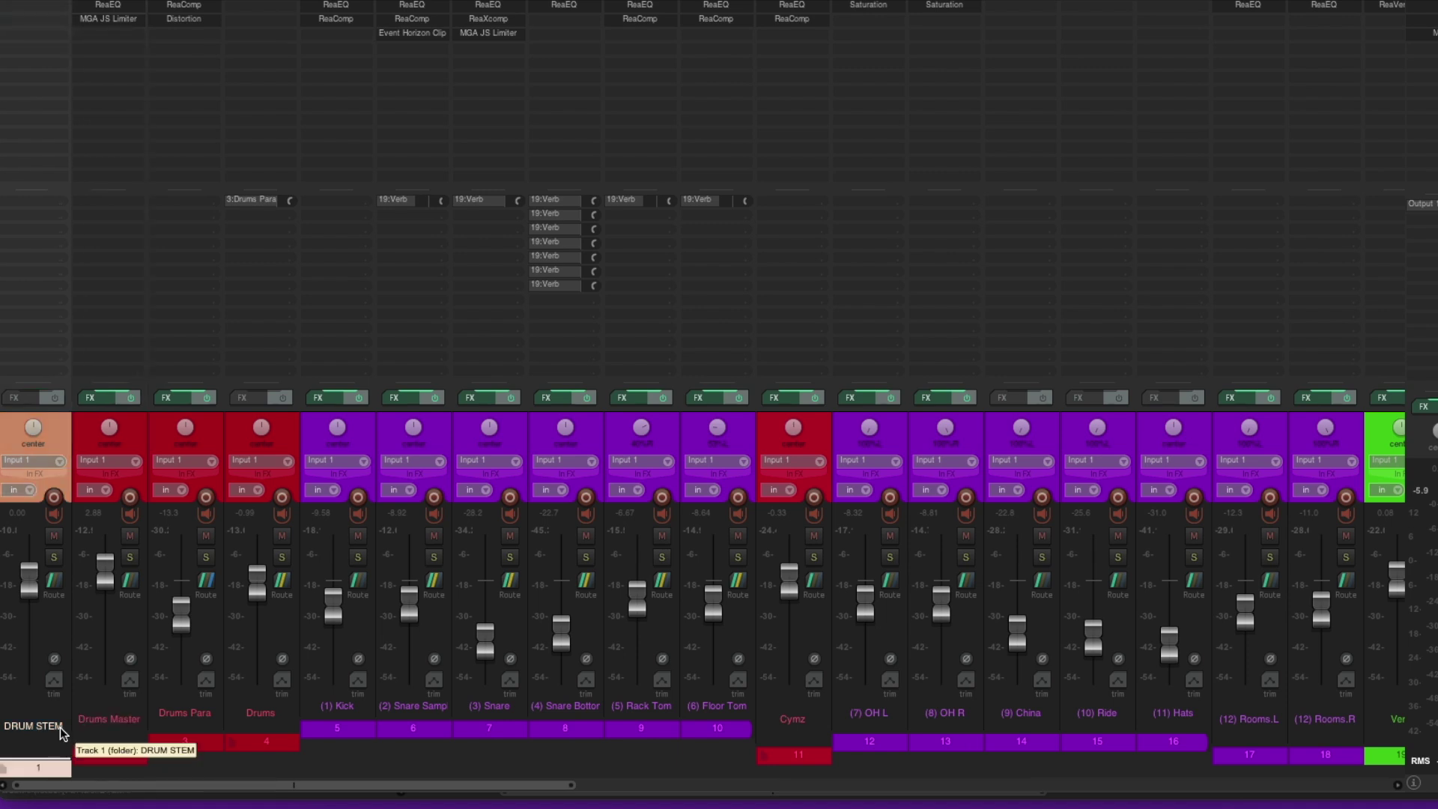
{"action": "left_click", "coordinate": [860, 715]}
{"action": "left_click", "coordinate": [1201, 718], "text": "shift"}
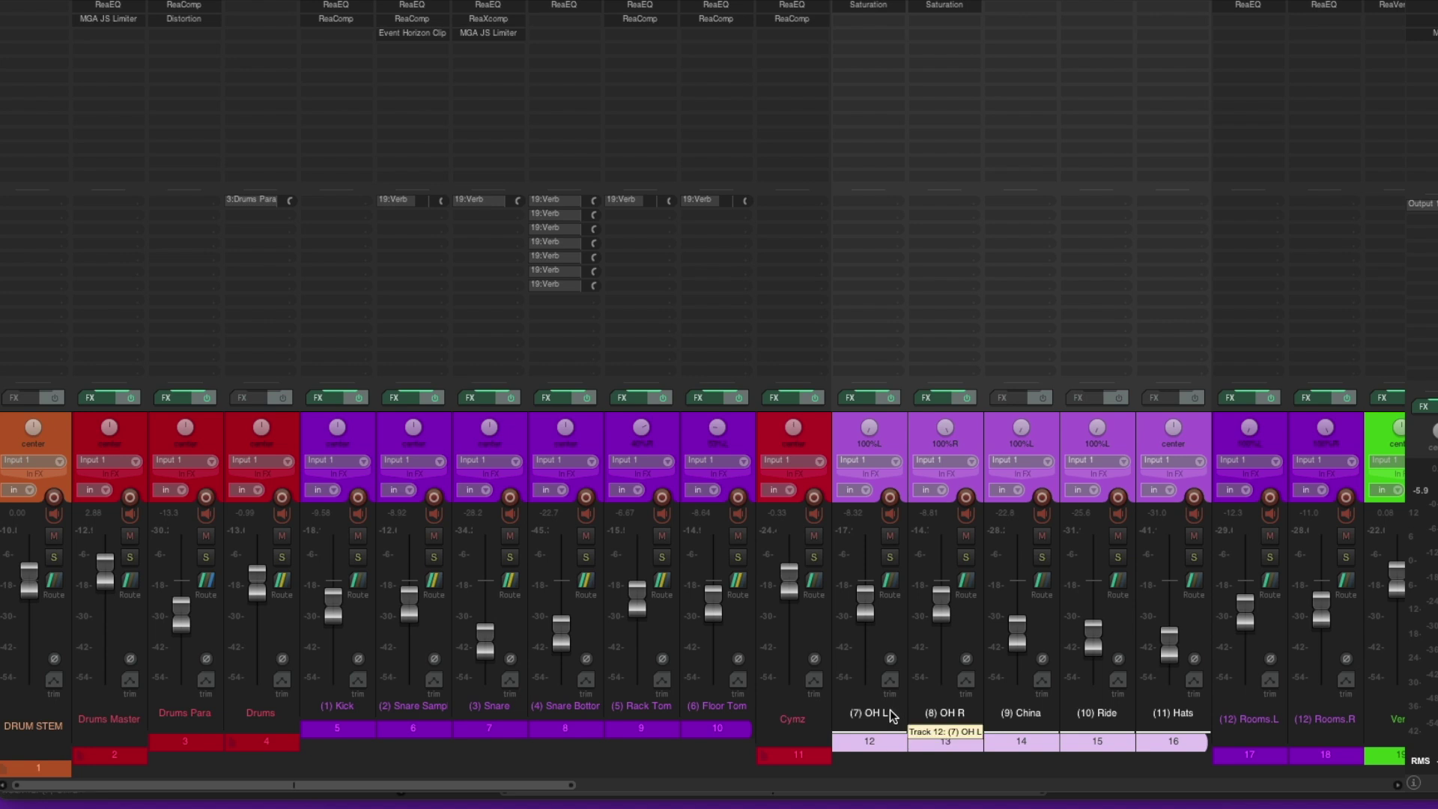
{"action": "left_click", "coordinate": [816, 717]}
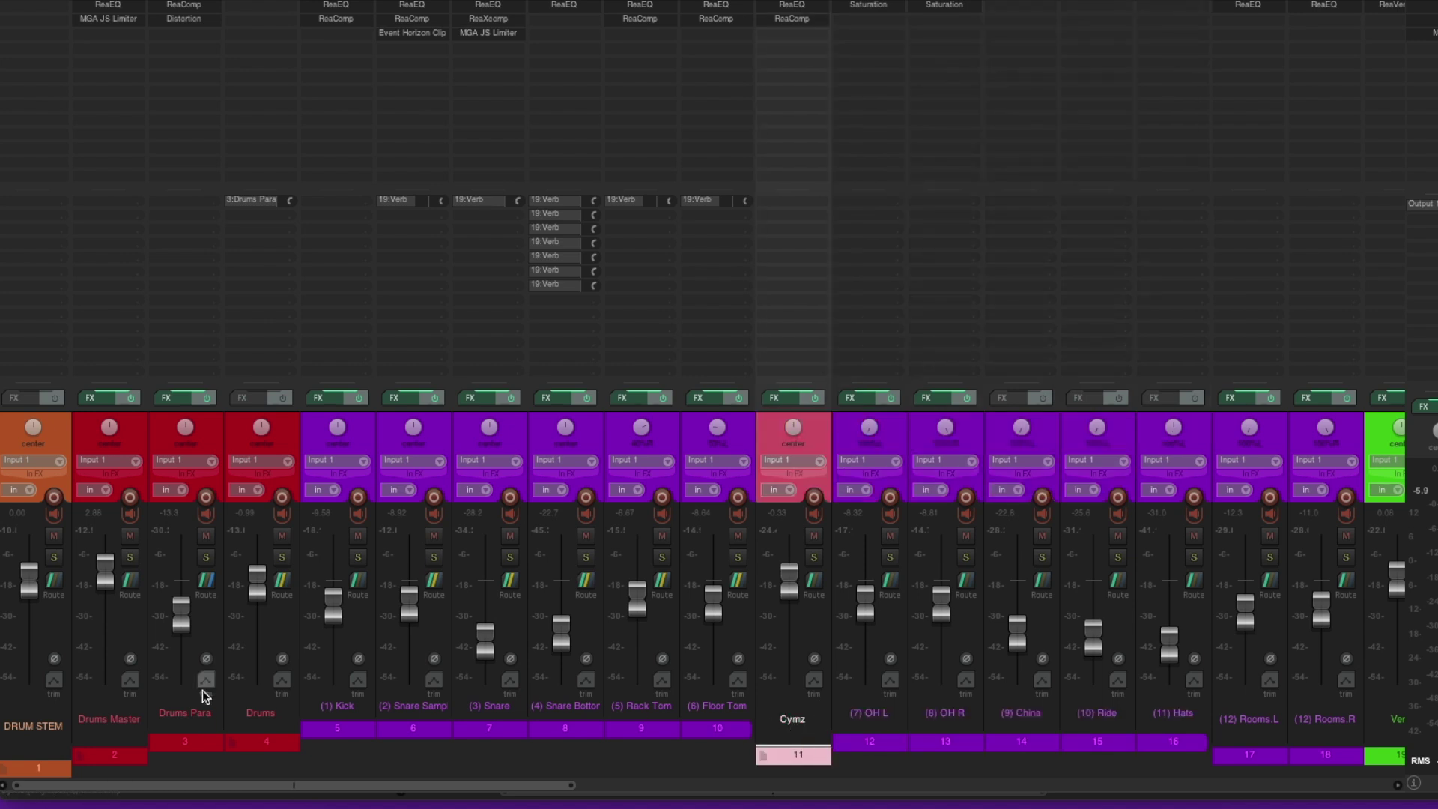
{"action": "left_click", "coordinate": [29, 726]}
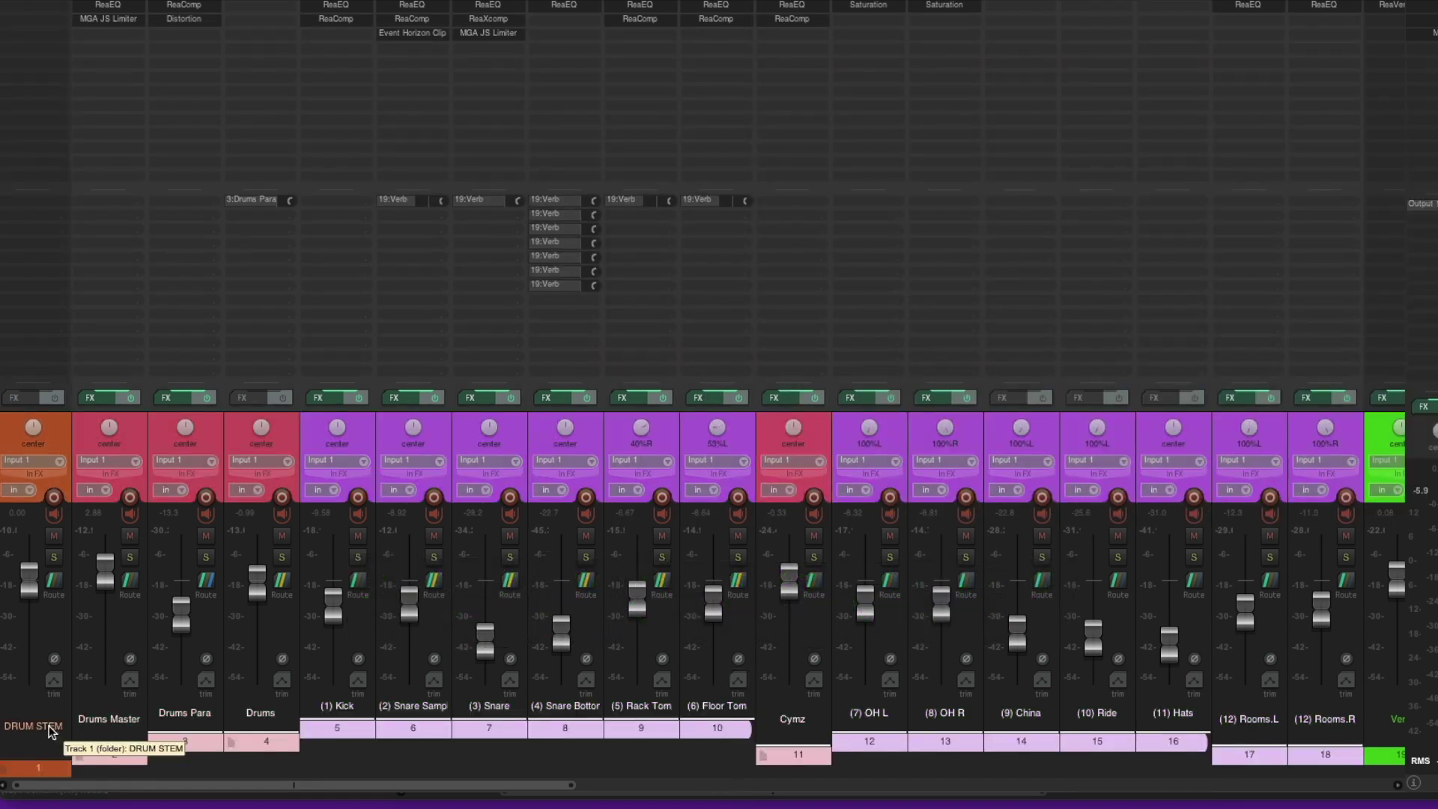
- Select Drums Master, then play the Pro Tools guitar session and view its timeline
{"action": "left_click", "coordinate": [135, 722]}
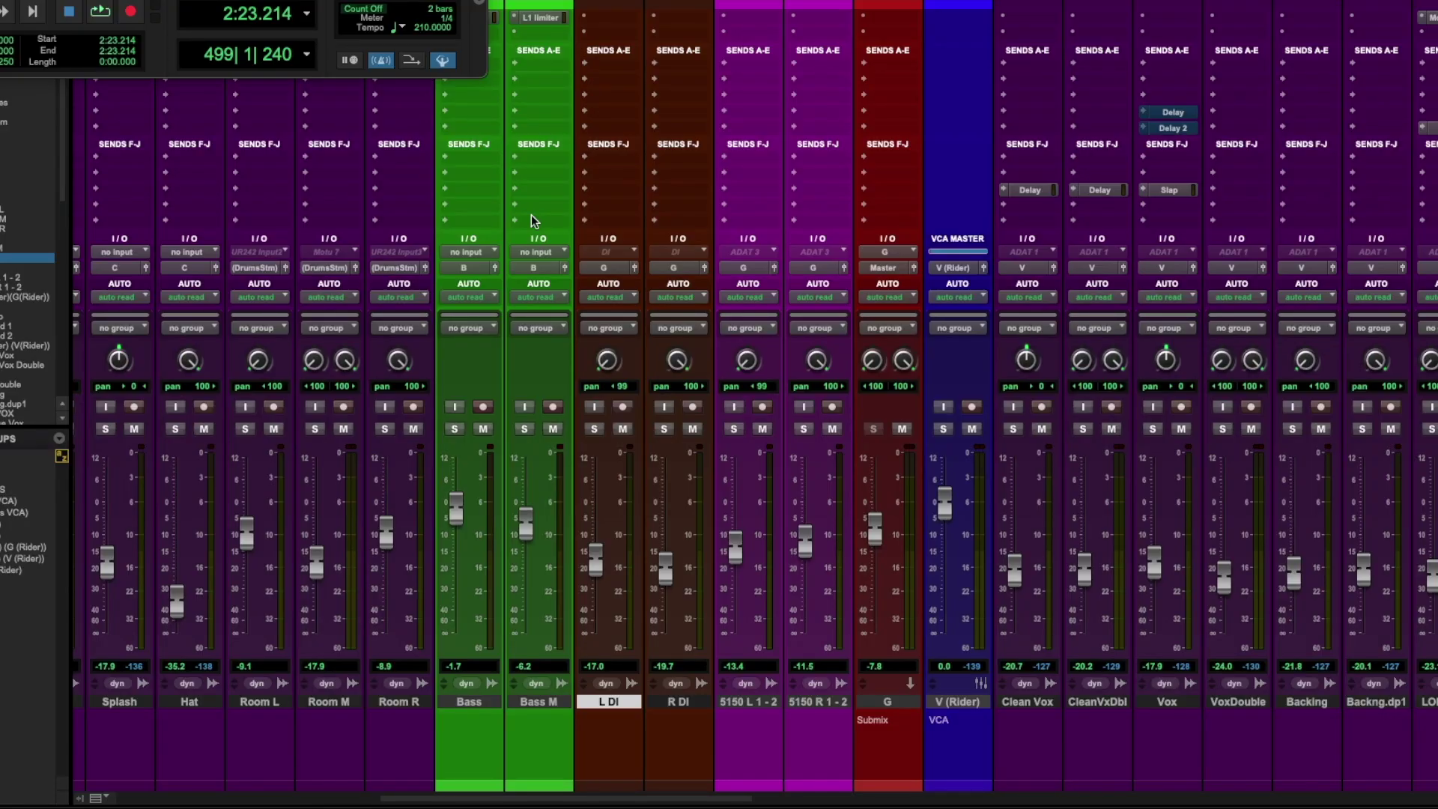
{"action": "key", "text": "ctrl+equal"}
{"action": "key", "text": "ctrl+equal"}
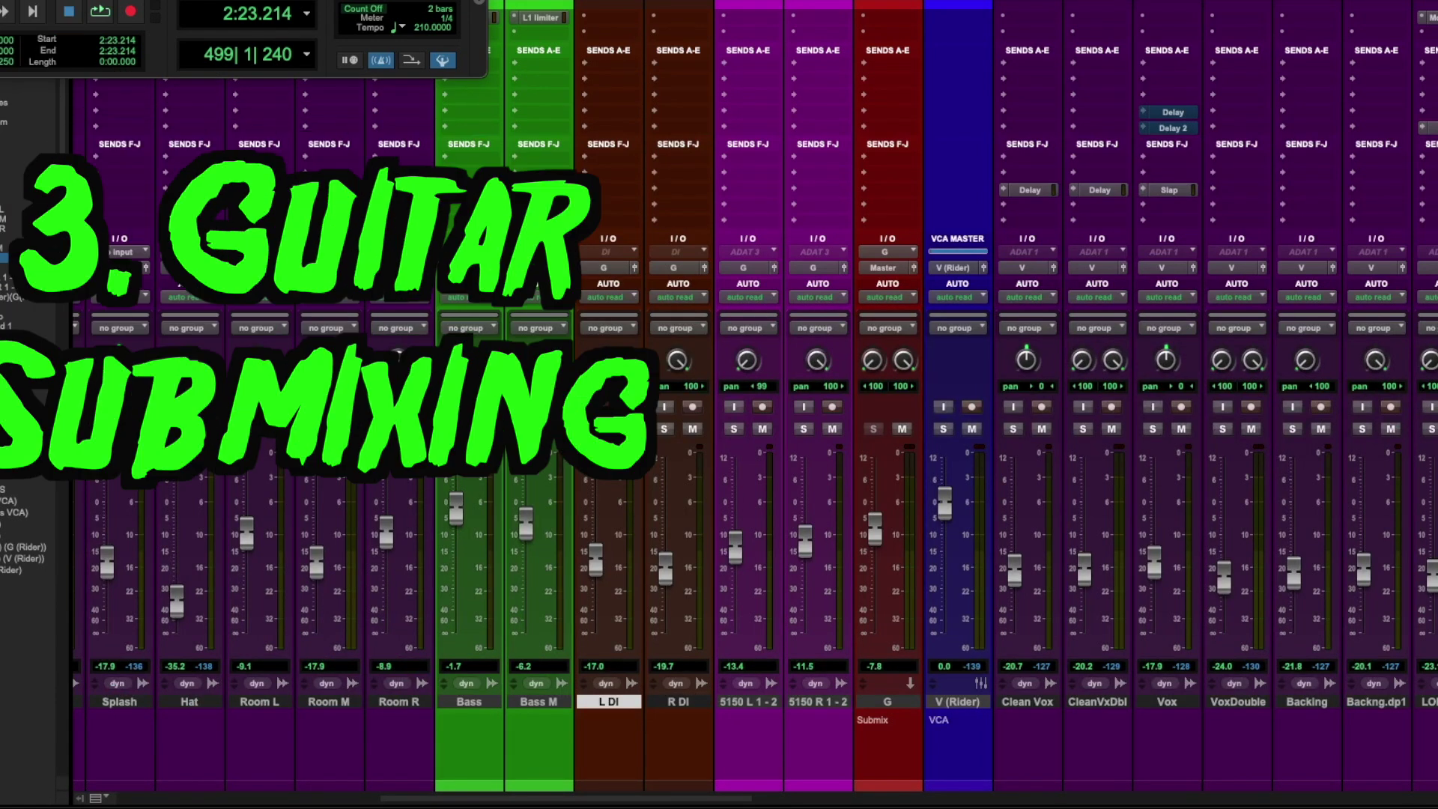
{"action": "key", "text": "space"}
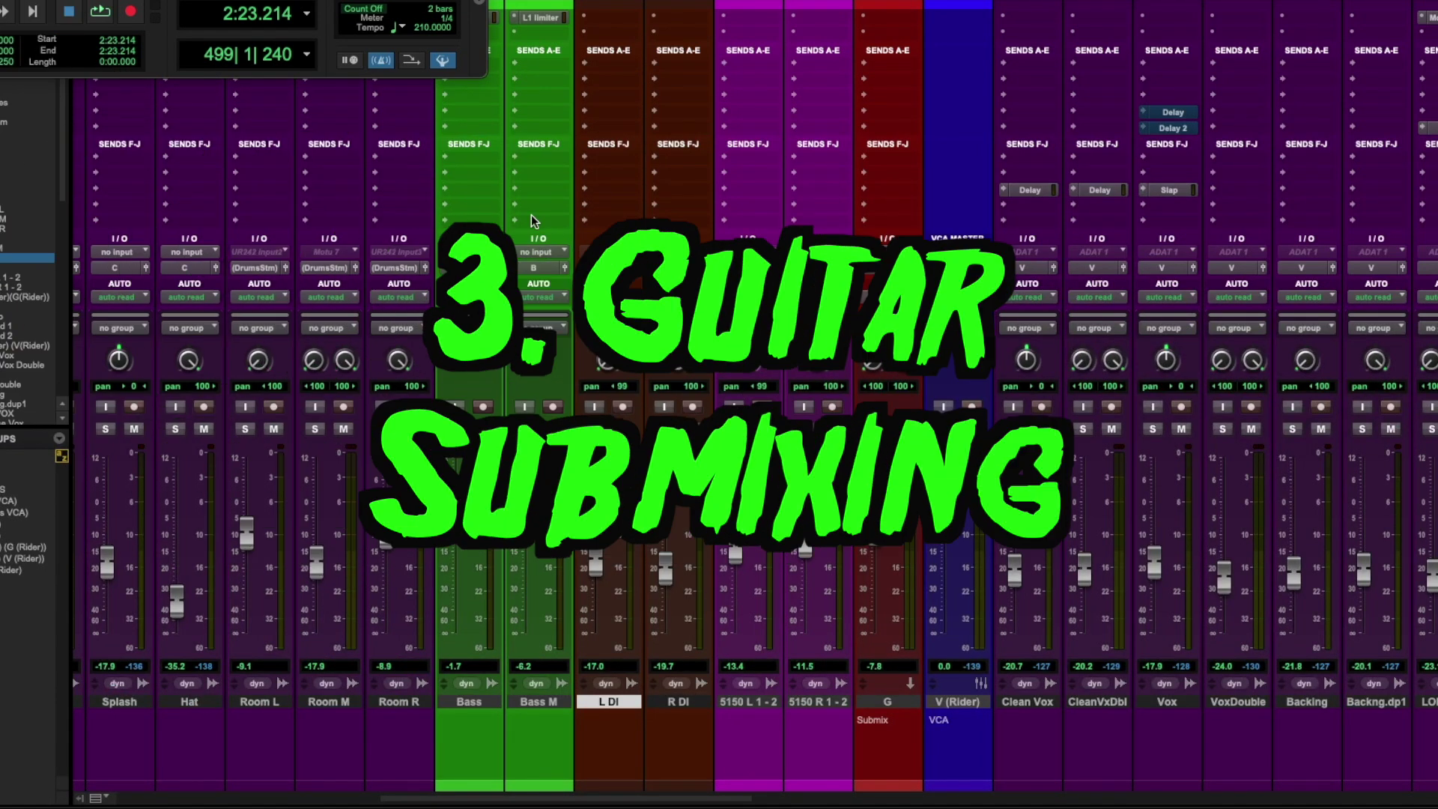
{"action": "key", "text": "ctrl+equal"}
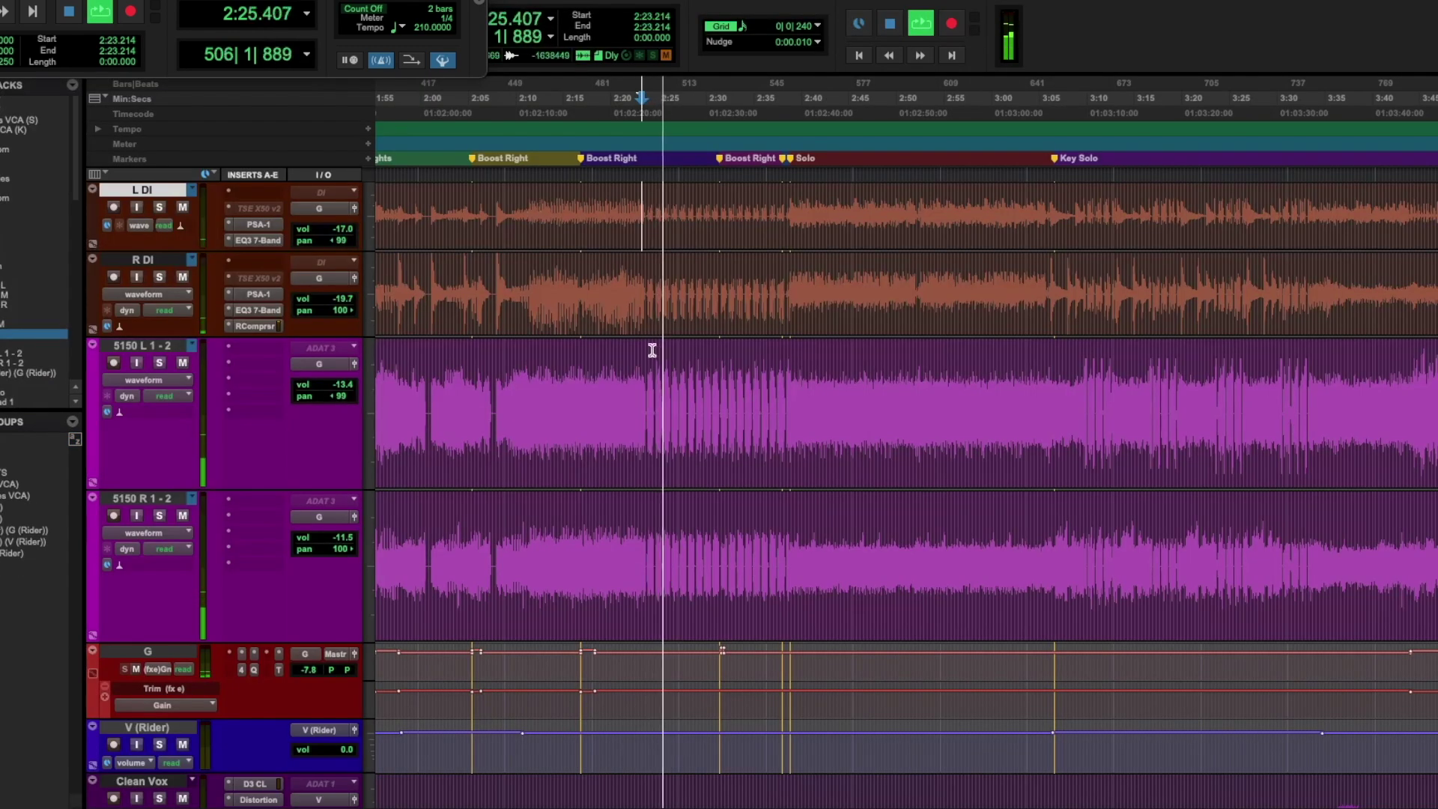
- Select L DI, R DI, 5150 L 1-2 and 5150 R 1-2 and solo them with Shift+S
{"action": "scroll", "coordinate": [654, 349], "scroll_direction": "up", "scroll_amount": 4}
{"action": "scroll", "coordinate": [671, 355], "scroll_direction": "right", "scroll_amount": 10}
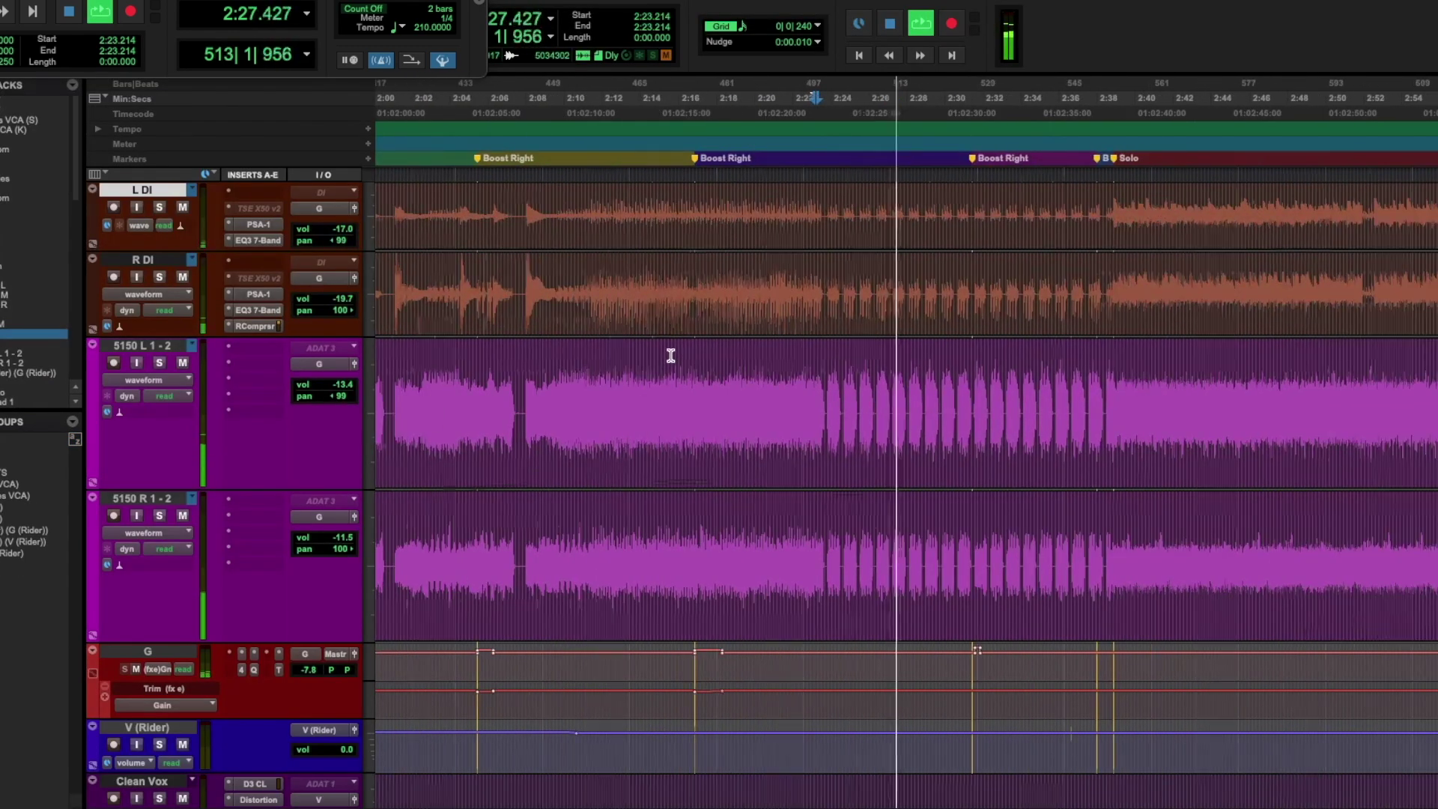
{"action": "scroll", "coordinate": [670, 355], "scroll_direction": "right", "scroll_amount": 4}
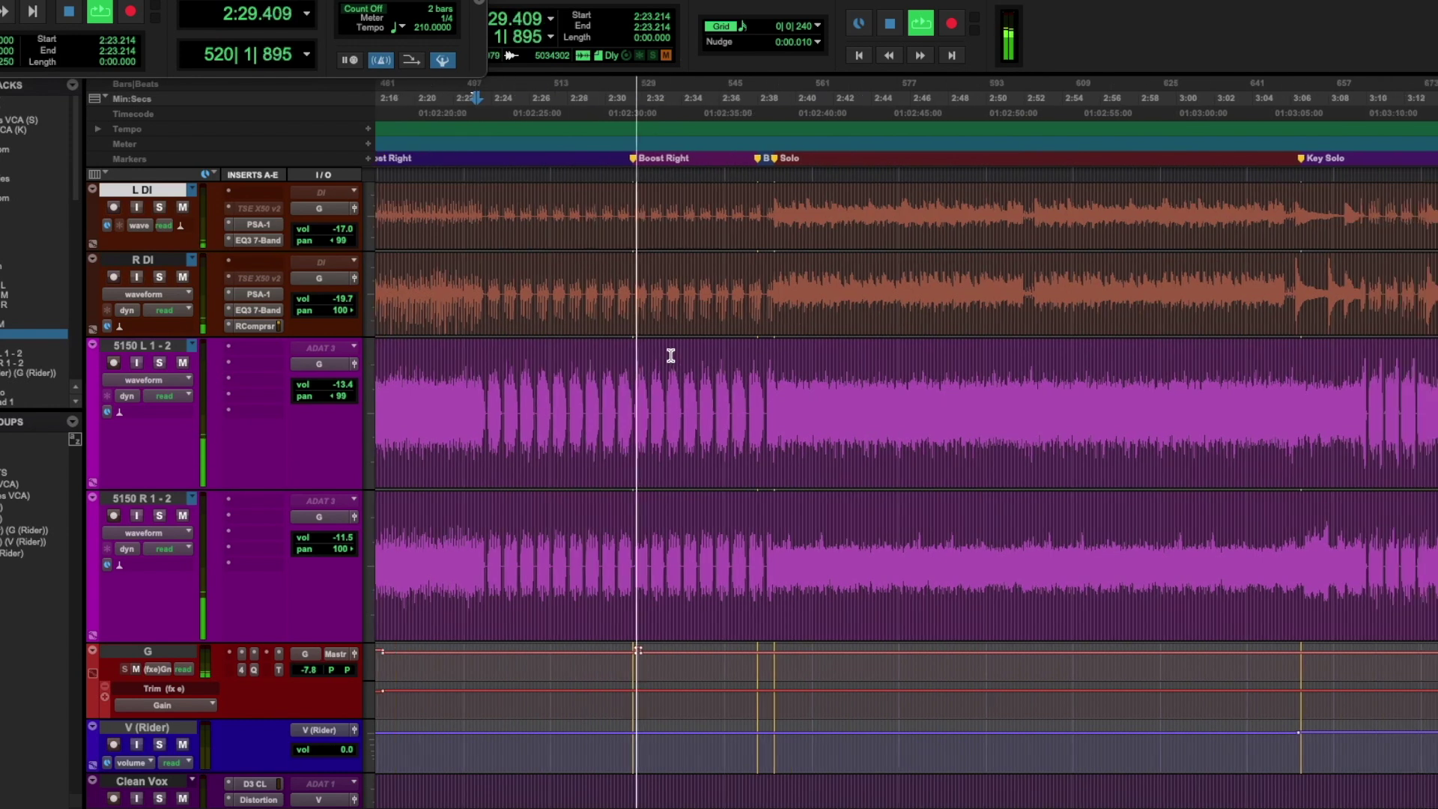
{"action": "left_click", "coordinate": [661, 409]}
{"action": "scroll", "coordinate": [661, 410], "scroll_direction": "up", "scroll_amount": 2}
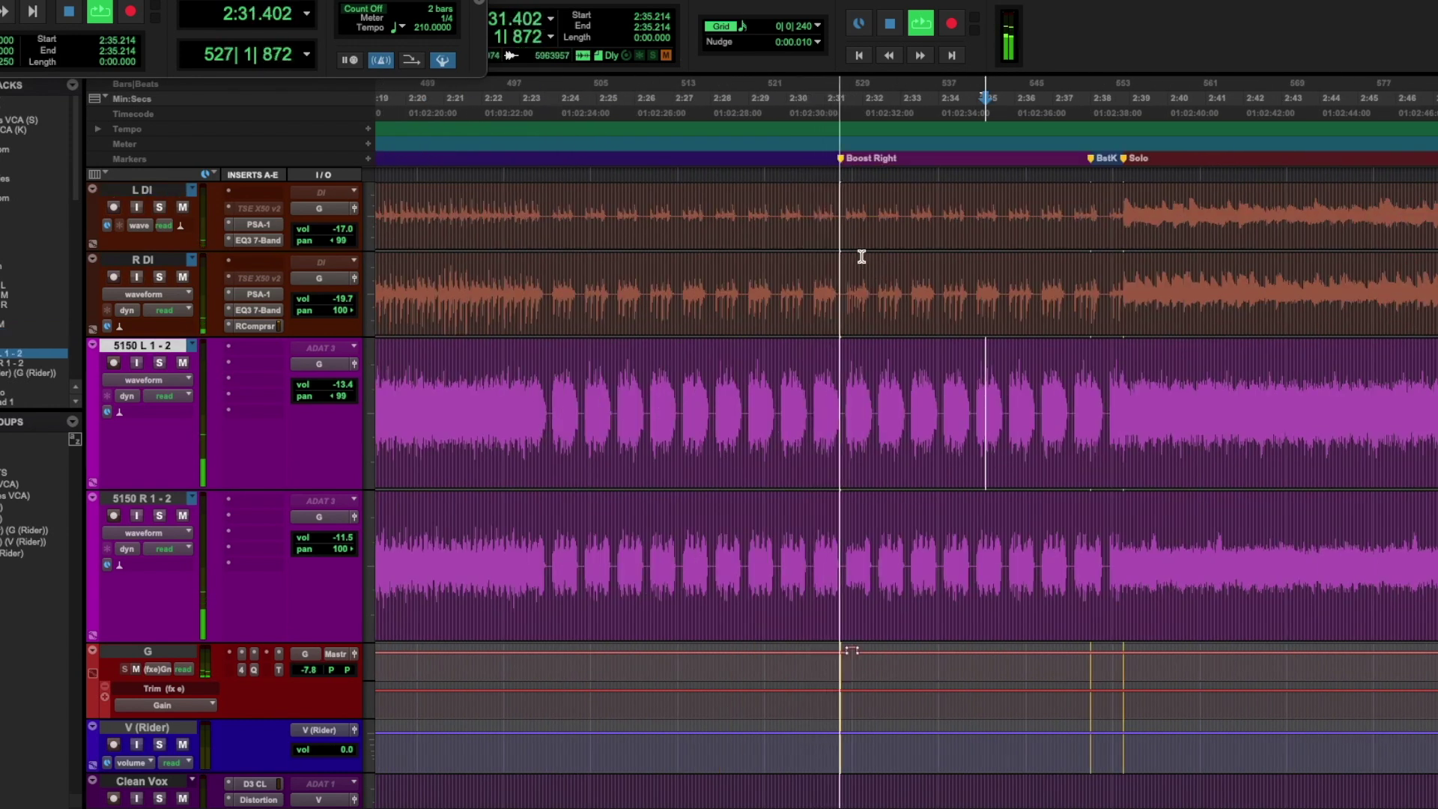
{"action": "scroll", "coordinate": [869, 257], "scroll_direction": "right", "scroll_amount": 2}
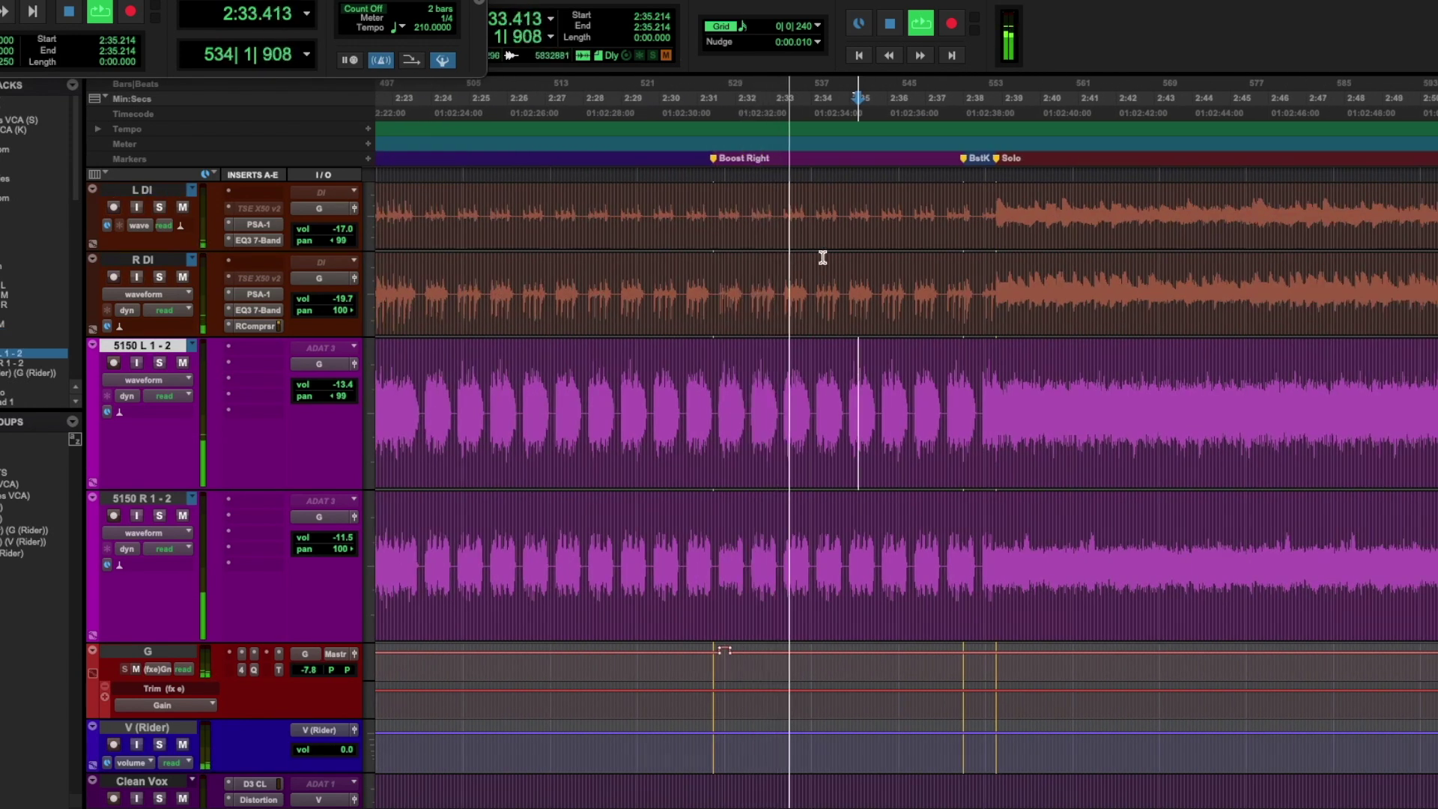
{"action": "left_click_drag", "start_coordinate": [822, 475], "coordinate": [780, 530]}
{"action": "scroll", "coordinate": [814, 225], "scroll_direction": "right", "scroll_amount": 3}
{"action": "key", "text": "shift+s"}
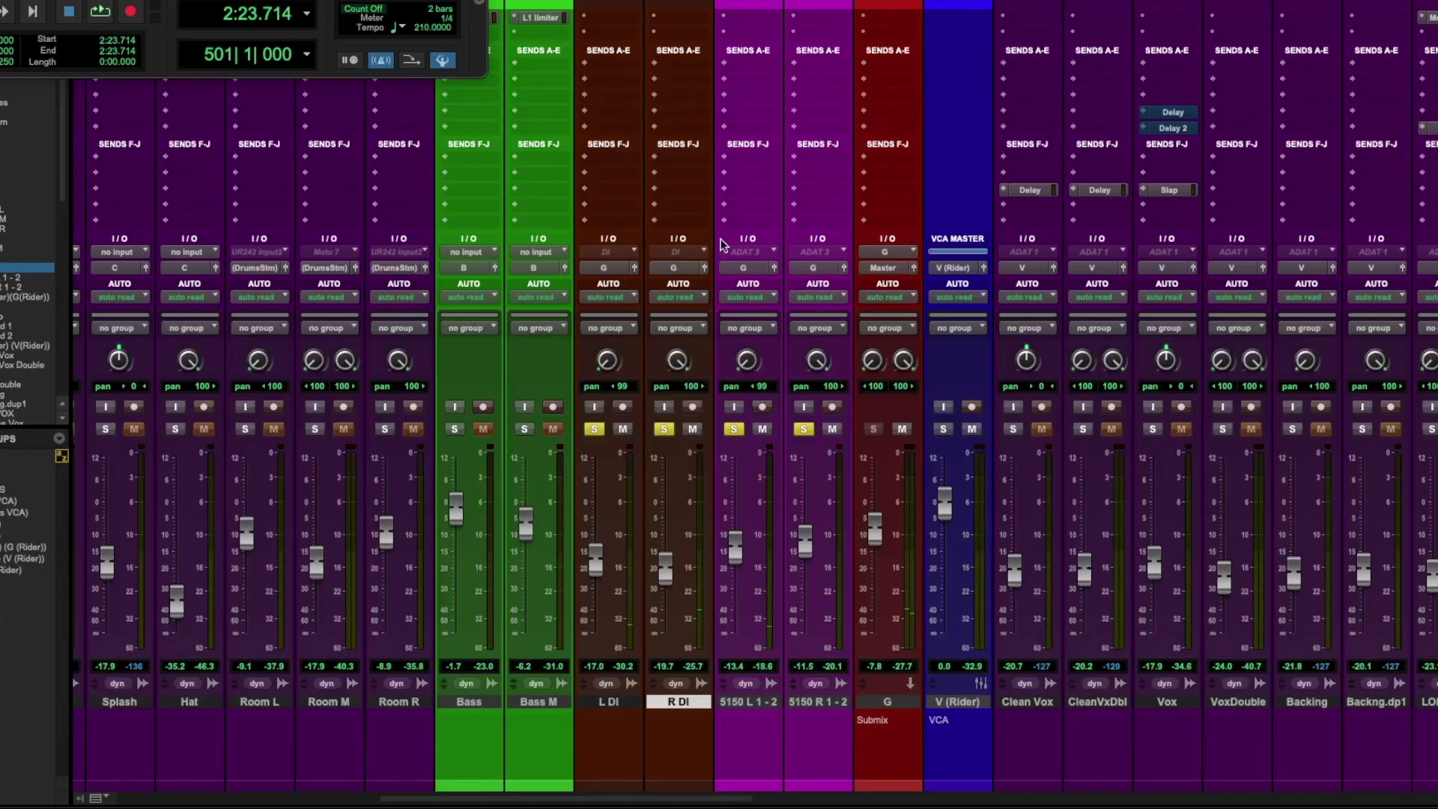
- Inspect the G submix's EQ3 7-Band and C4 multiband compressor, then close the plugin window
{"action": "scroll", "coordinate": [721, 243], "scroll_direction": "up", "scroll_amount": 3}
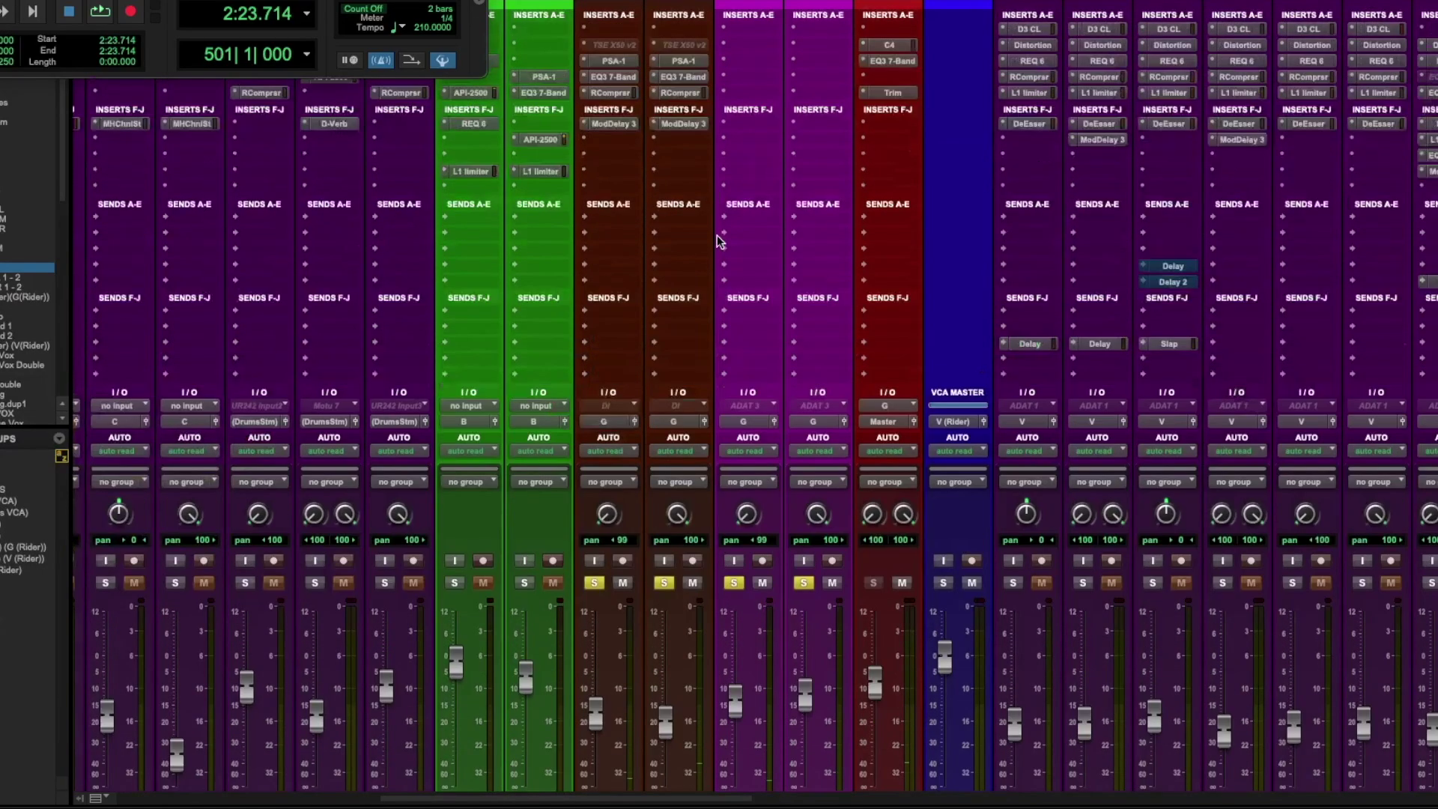
{"action": "scroll", "coordinate": [717, 240], "scroll_direction": "down", "scroll_amount": 3}
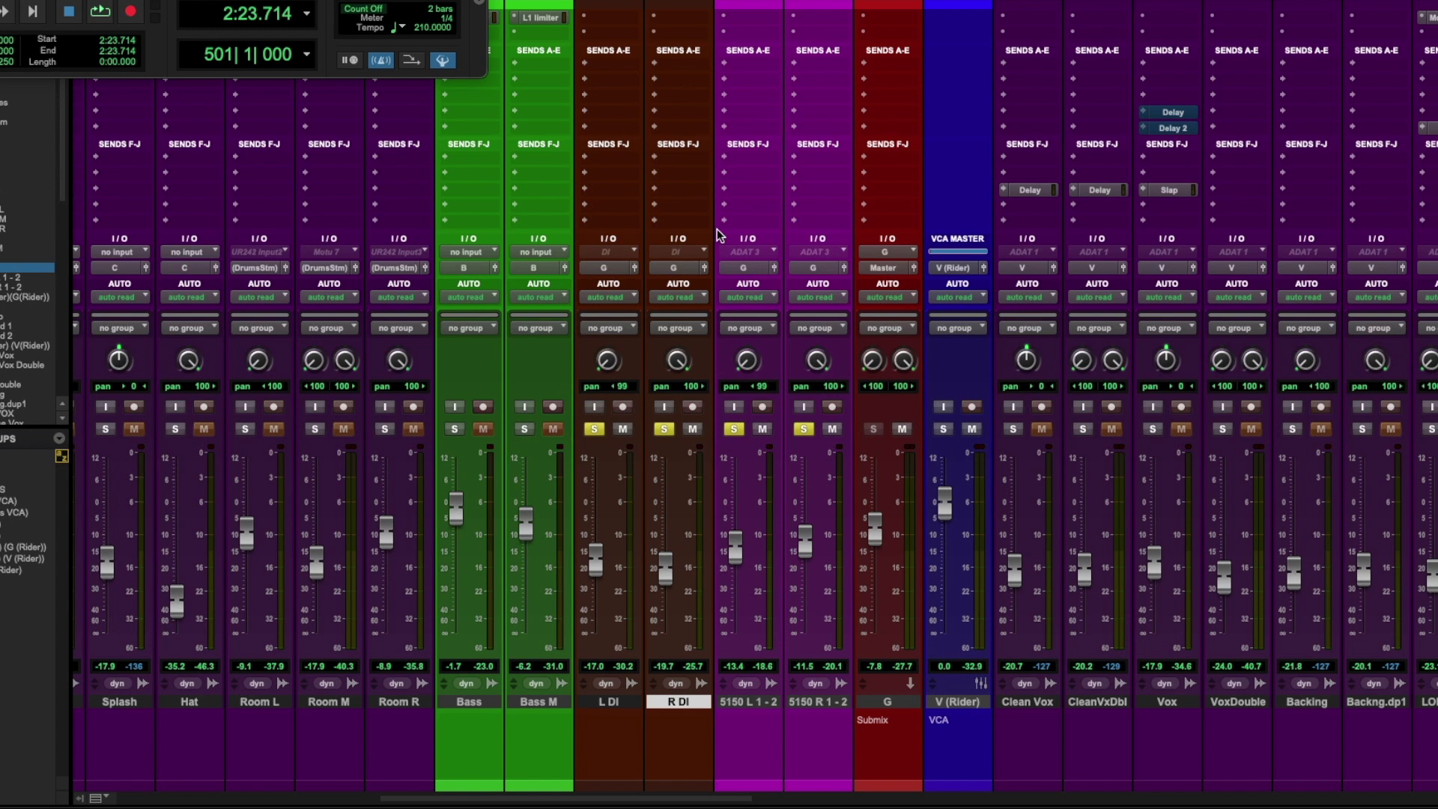
{"action": "scroll", "coordinate": [798, 113], "scroll_direction": "up", "scroll_amount": 5}
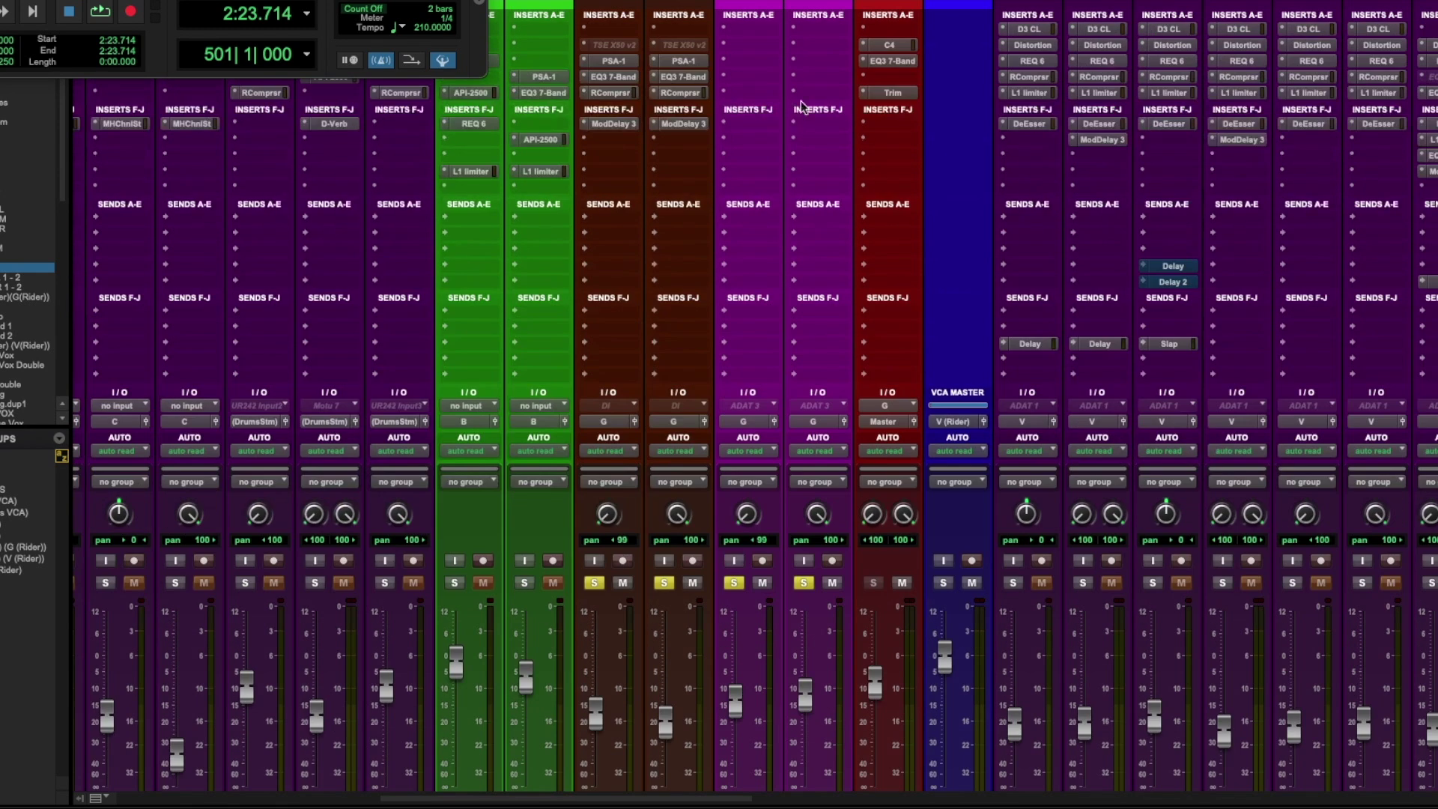
{"action": "left_click", "coordinate": [887, 61]}
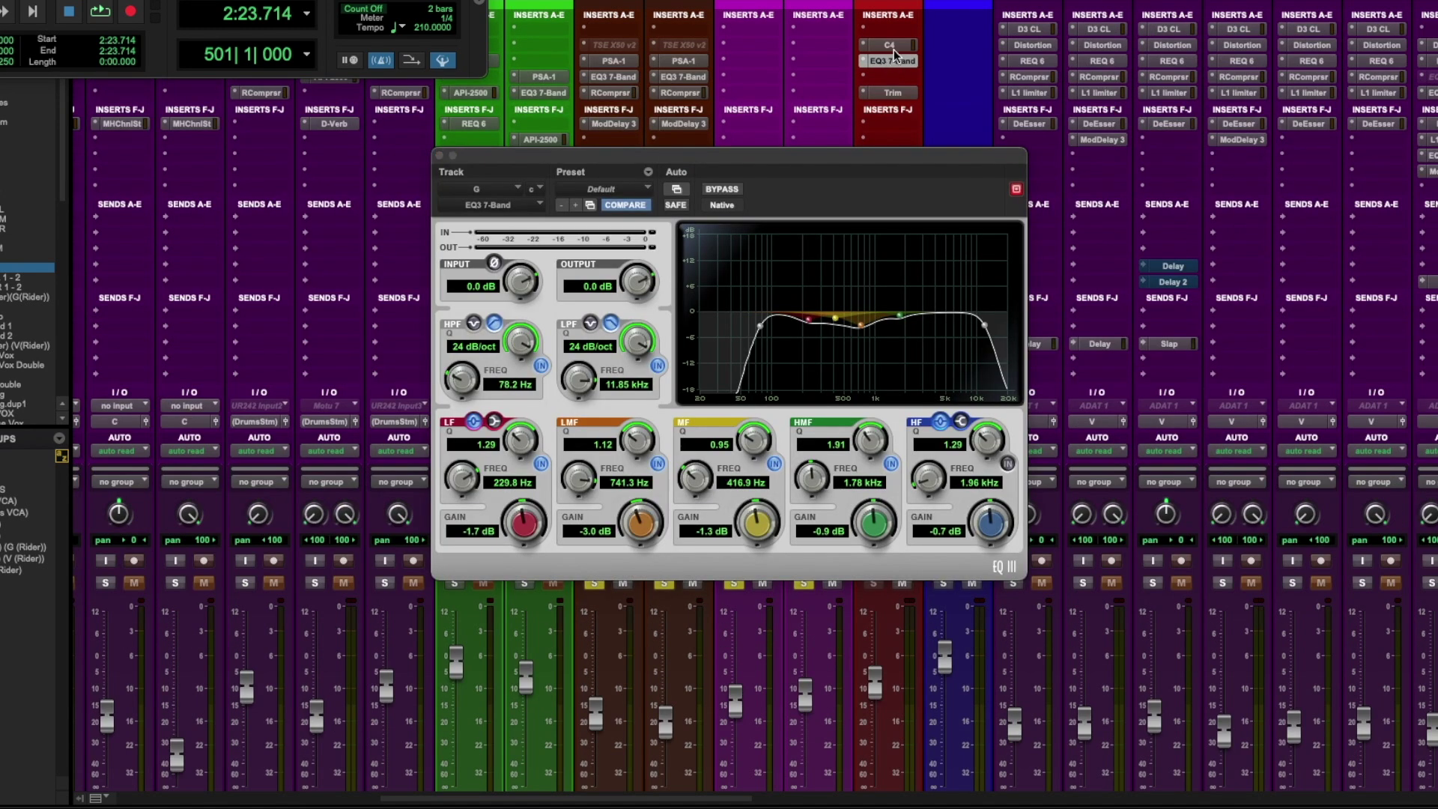
{"action": "left_click", "coordinate": [889, 46]}
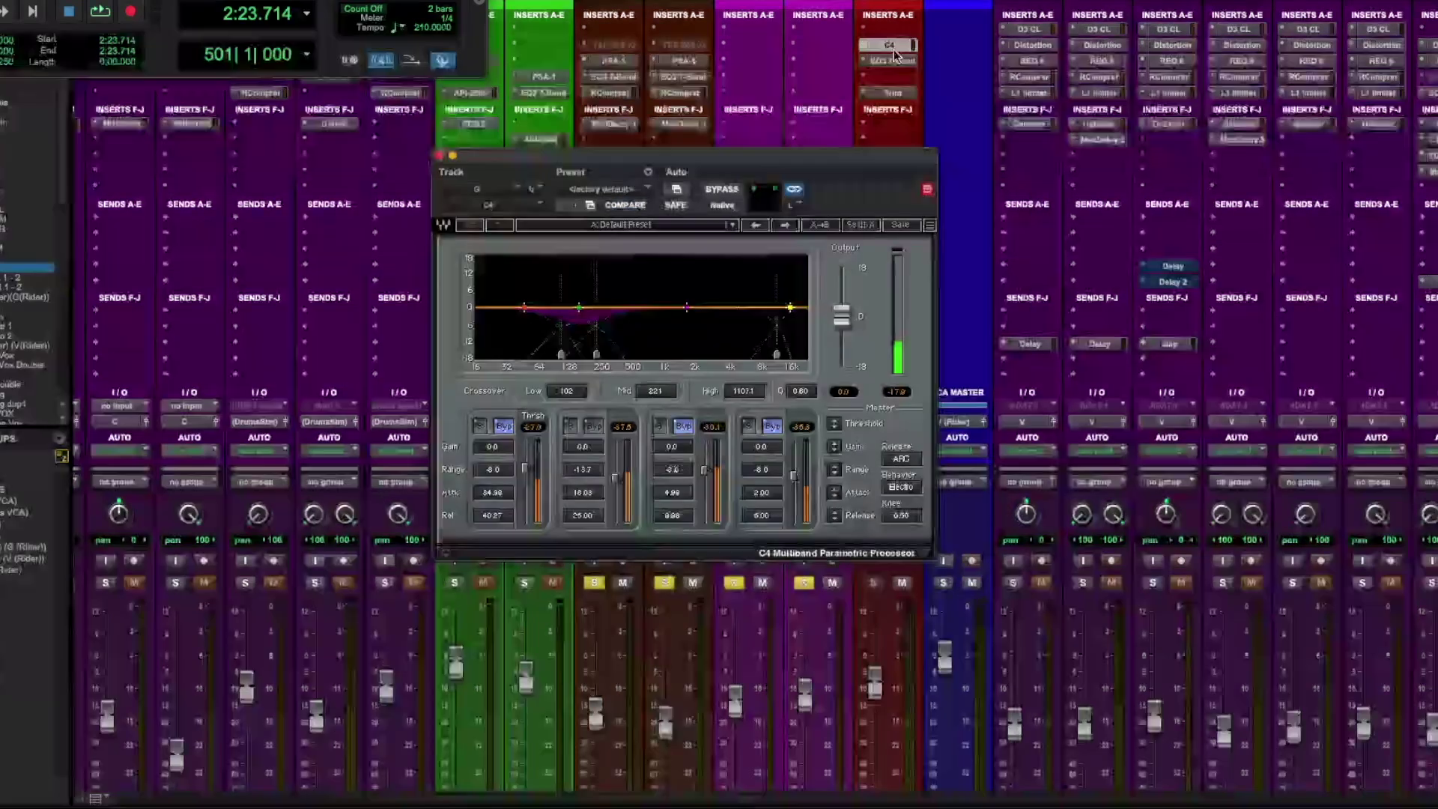
{"action": "left_click", "coordinate": [441, 156]}
- Select both 5150 tracks, take L DI out of solo, and switch to the timeline
{"action": "scroll", "coordinate": [889, 414], "scroll_direction": "down", "scroll_amount": 5}
{"action": "left_click", "coordinate": [757, 700]}
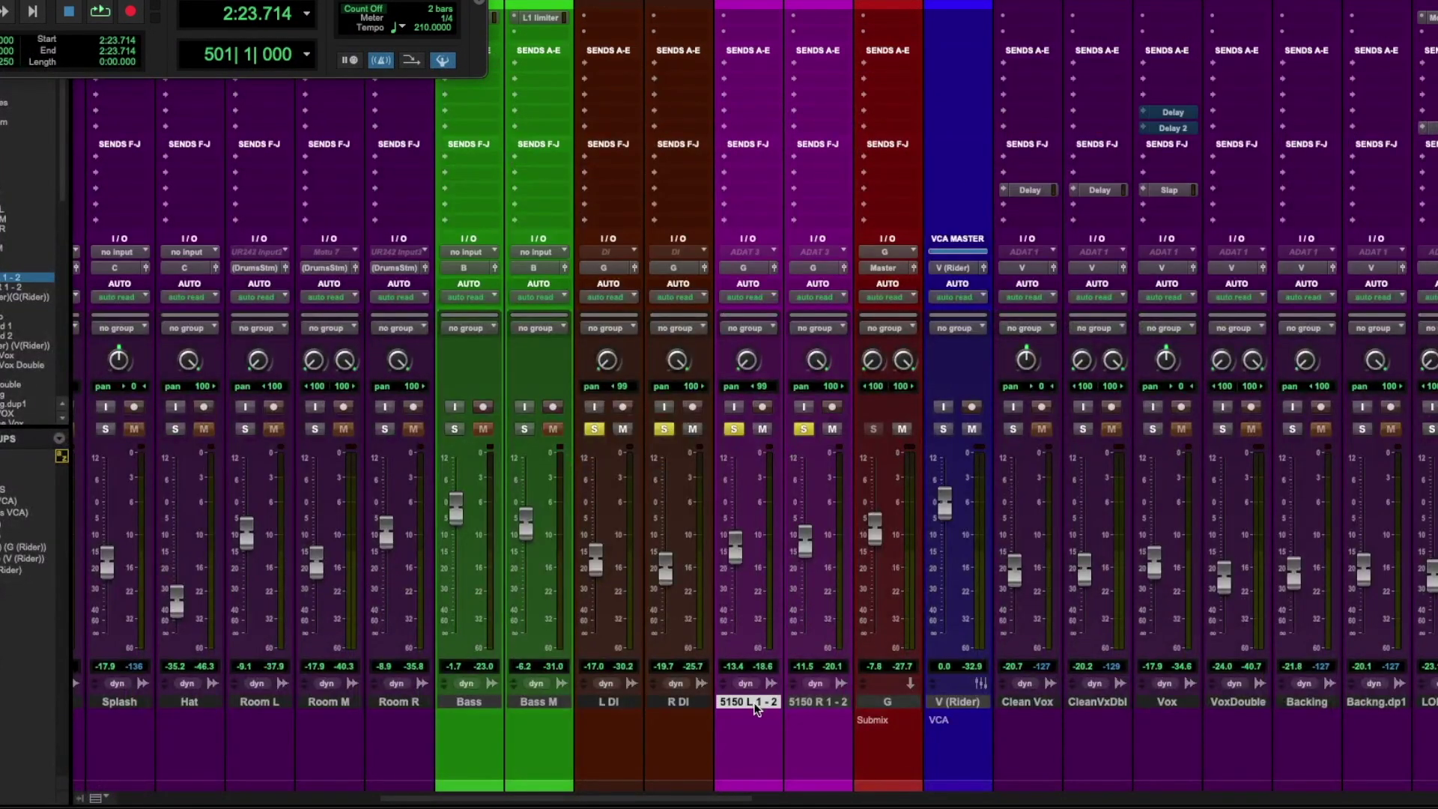
{"action": "left_click", "coordinate": [824, 701]}
{"action": "left_click", "coordinate": [752, 702], "text": "shift"}
{"action": "left_click", "coordinate": [595, 429]}
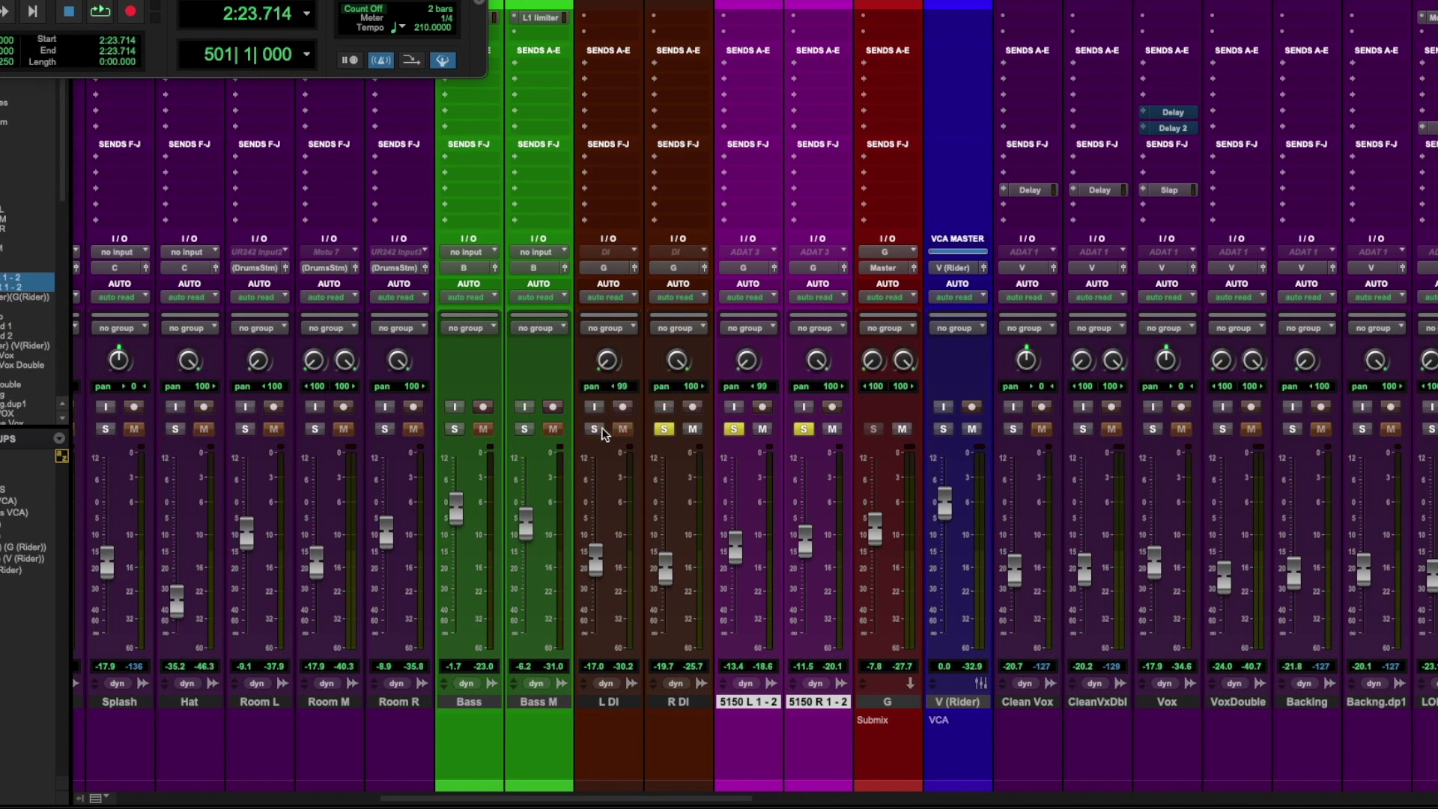
{"action": "key", "text": "super+equal"}
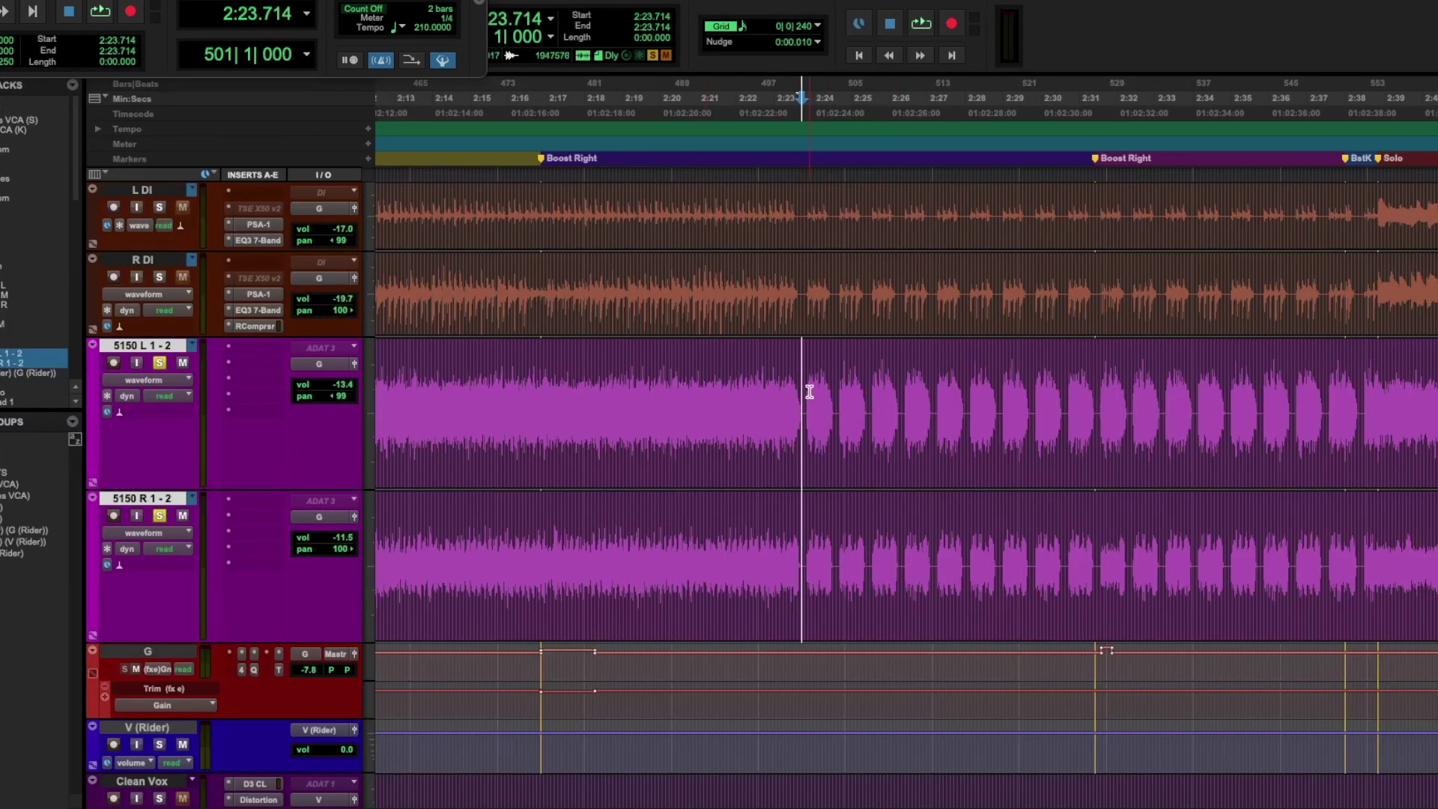
- Play the song briefly, return to the mixer, and unsolo both 5150 tracks
{"action": "key", "text": "space"}
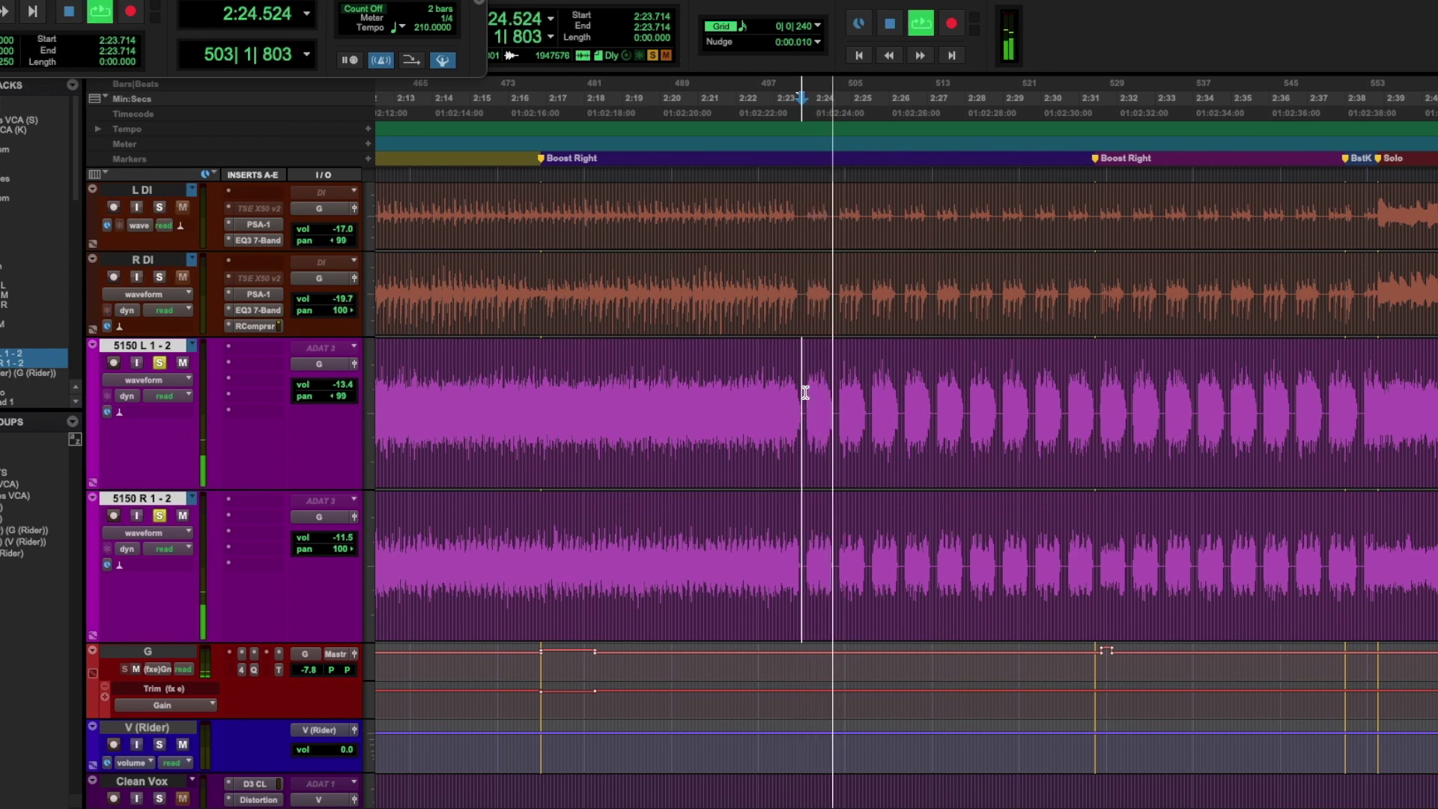
{"action": "key", "text": "super+equal"}
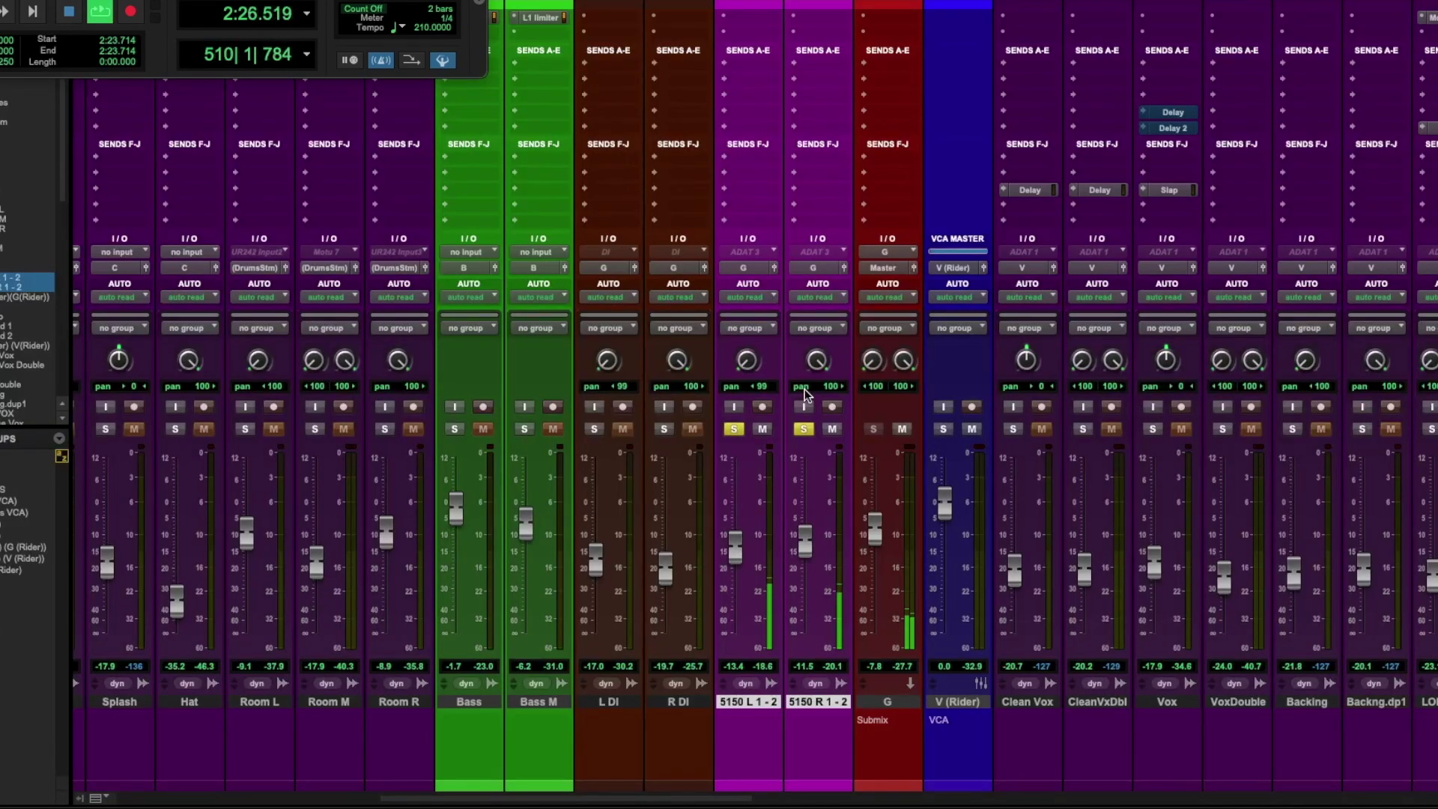
{"action": "key", "text": "space"}
{"action": "left_click", "coordinate": [734, 428]}
{"action": "left_click", "coordinate": [804, 428]}
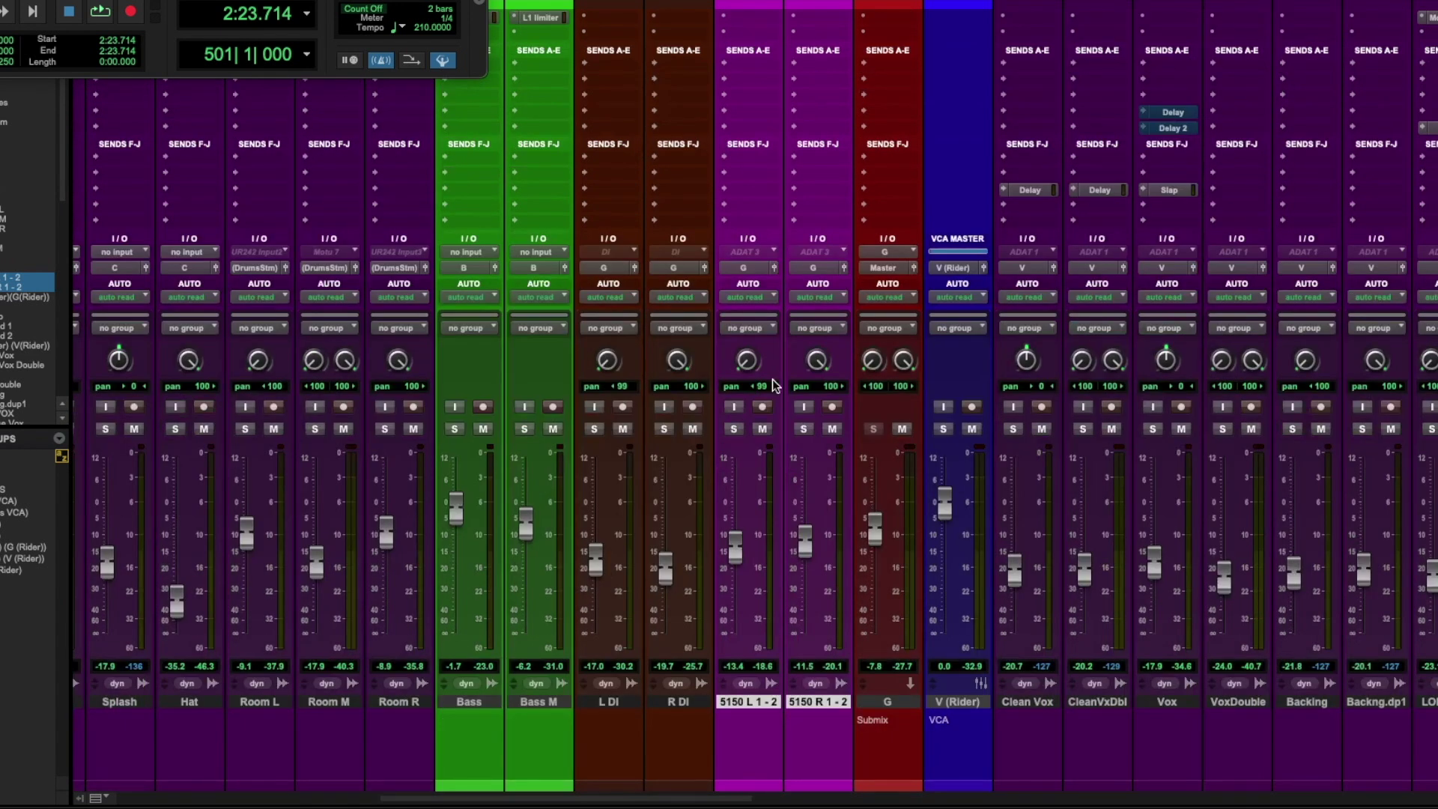
- Solo L DI and R DI, then solo the two 5150 amp tracks as well
{"action": "left_click", "coordinate": [680, 702]}
{"action": "left_click", "coordinate": [625, 703], "text": "shift"}
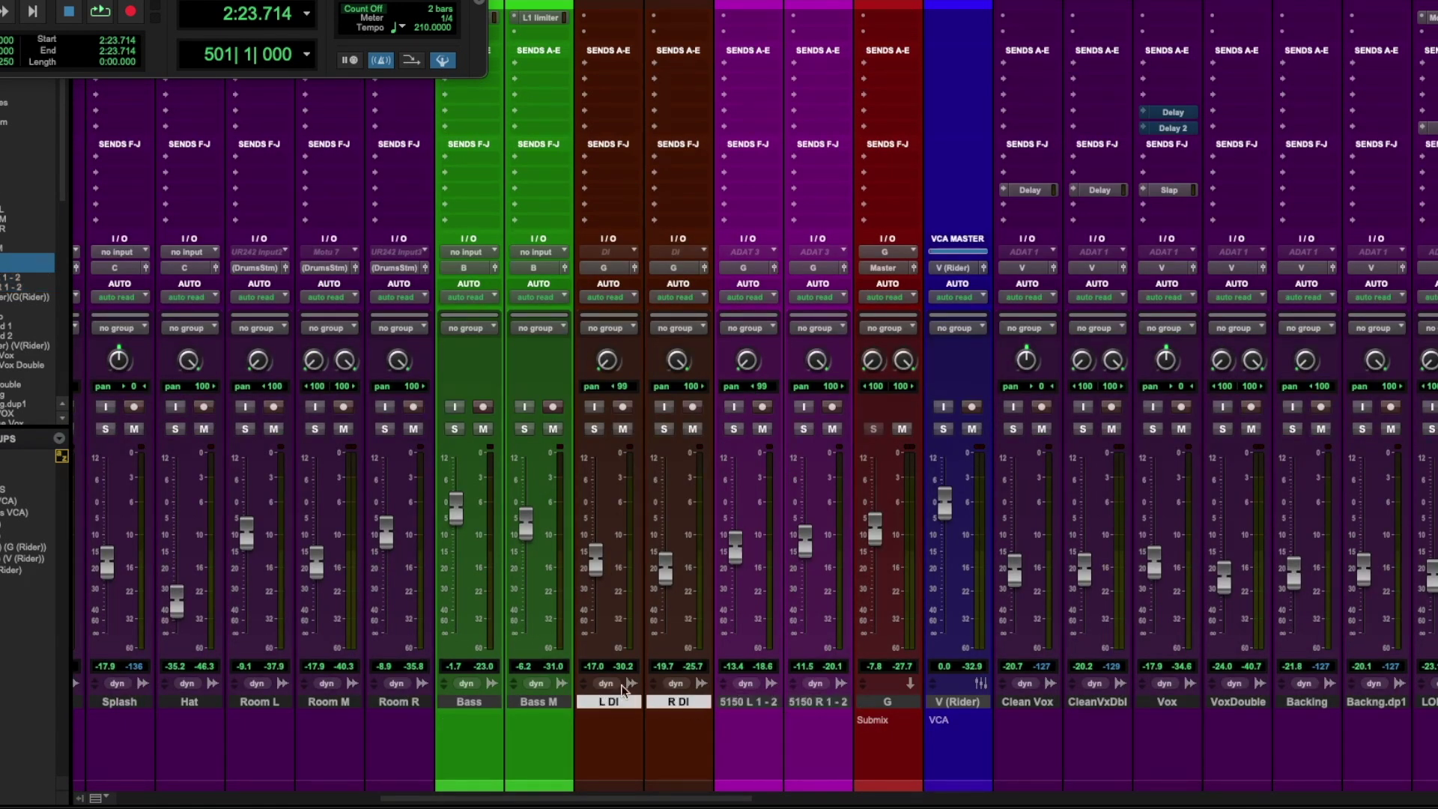
{"action": "left_click", "coordinate": [593, 429], "text": "alt+shift"}
{"action": "left_click", "coordinate": [820, 703]}
{"action": "left_click", "coordinate": [753, 698], "text": "shift"}
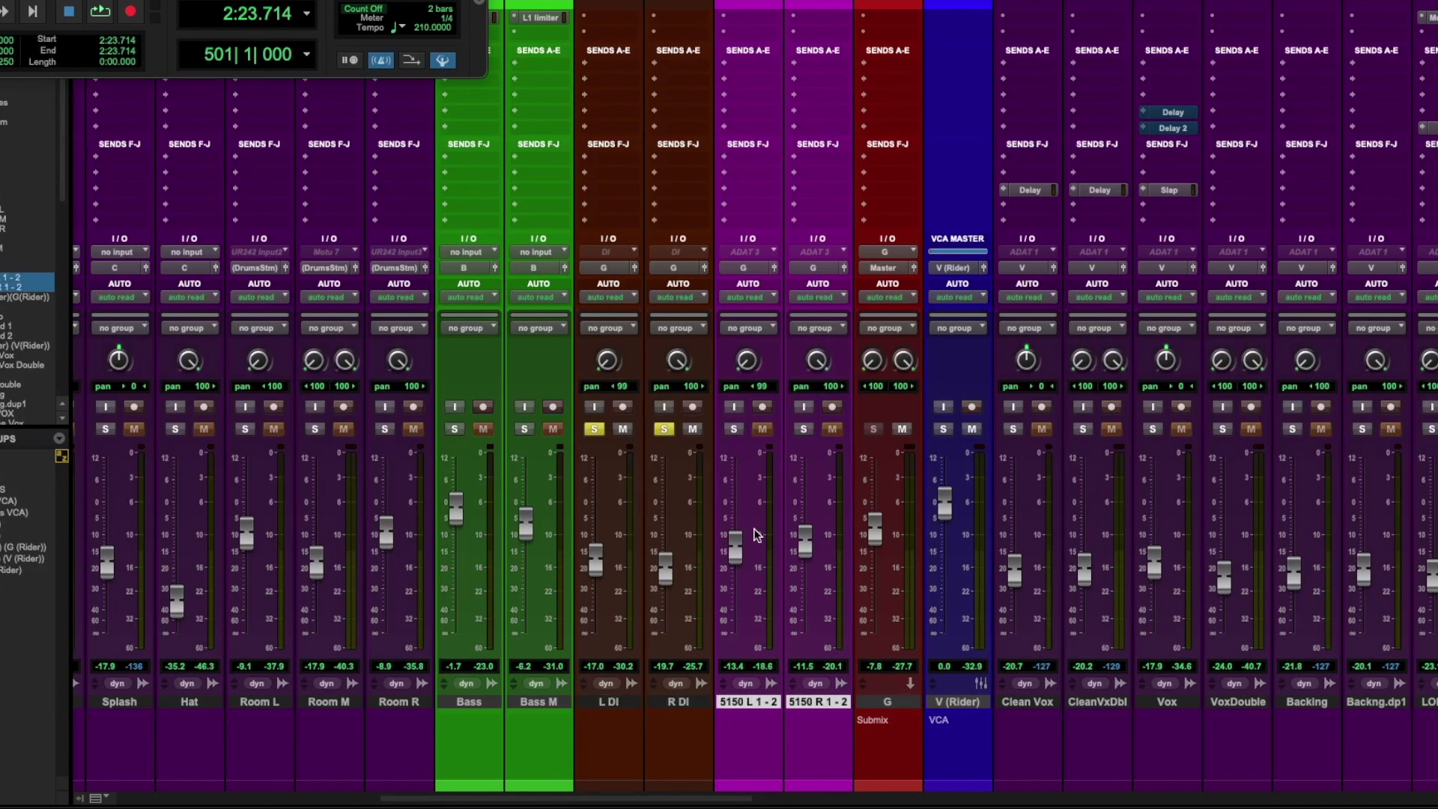
{"action": "left_click", "coordinate": [735, 428], "text": "alt+shift"}
- Unsolo both 5150 tracks and play back with only the DI guitars soloed
{"action": "left_click", "coordinate": [735, 428]}
{"action": "left_click", "coordinate": [803, 428]}
{"action": "key", "text": "space"}
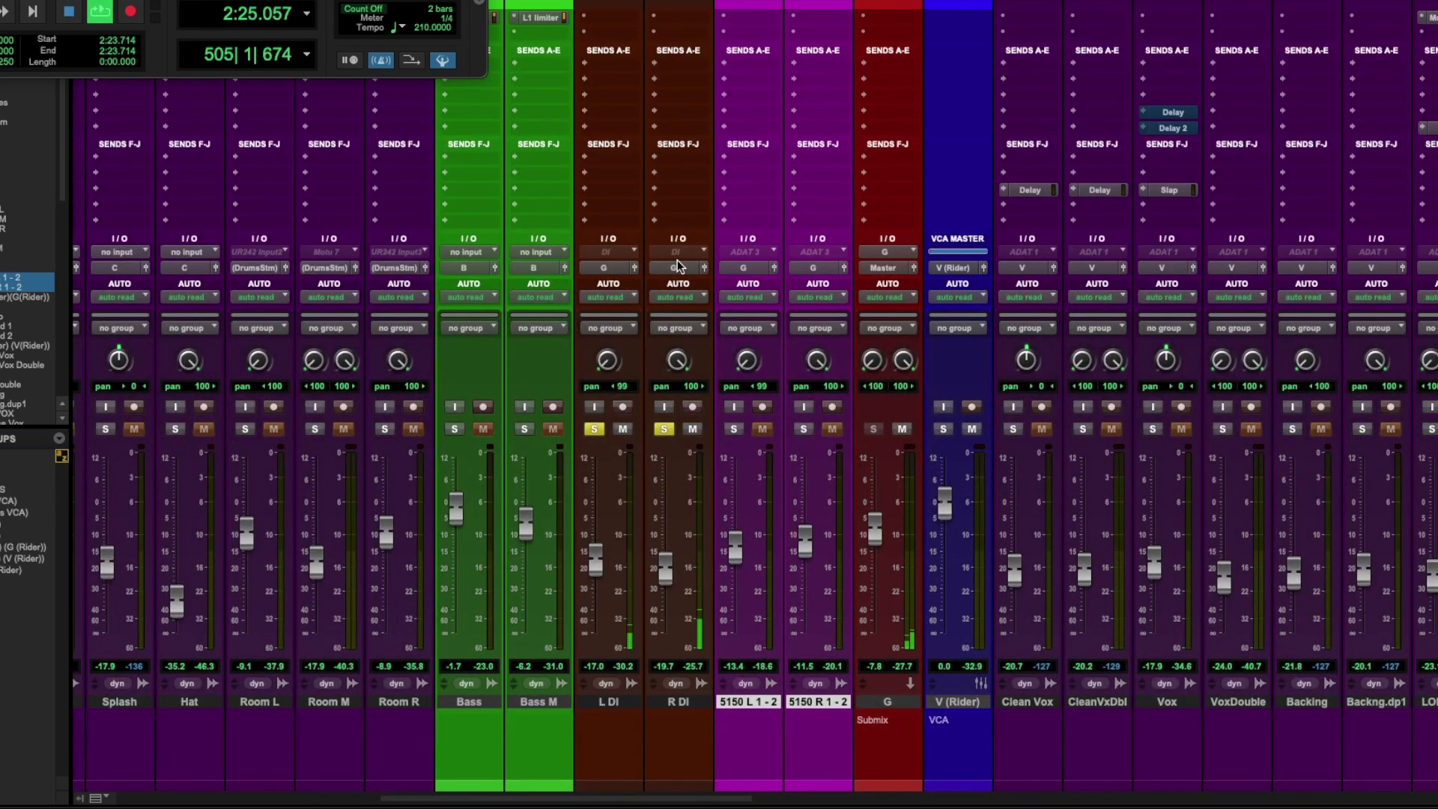
{"action": "scroll", "coordinate": [677, 259], "scroll_direction": "up", "scroll_amount": 3}
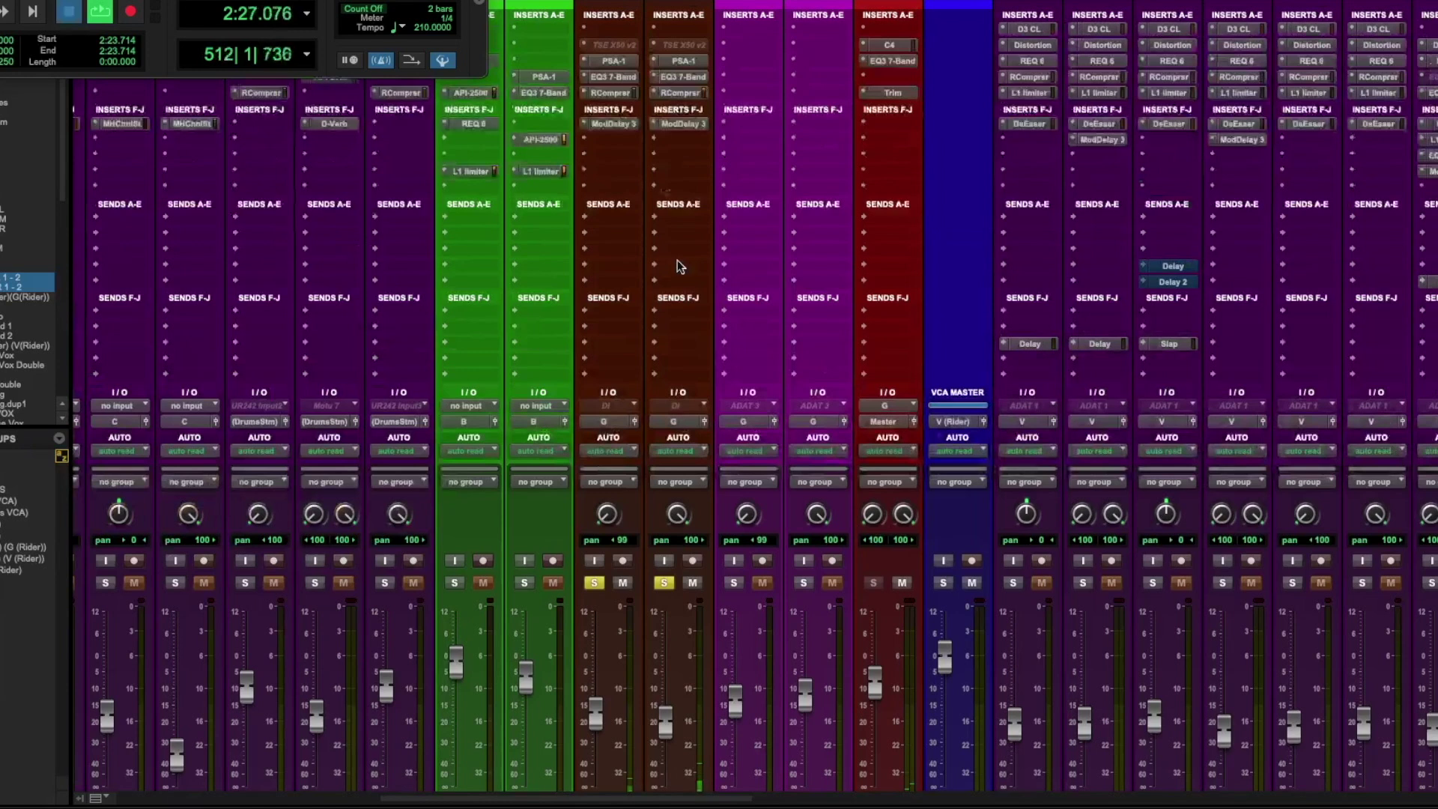
- Stop playback and select L DI, R DI and the G submix track
{"action": "key", "text": "space"}
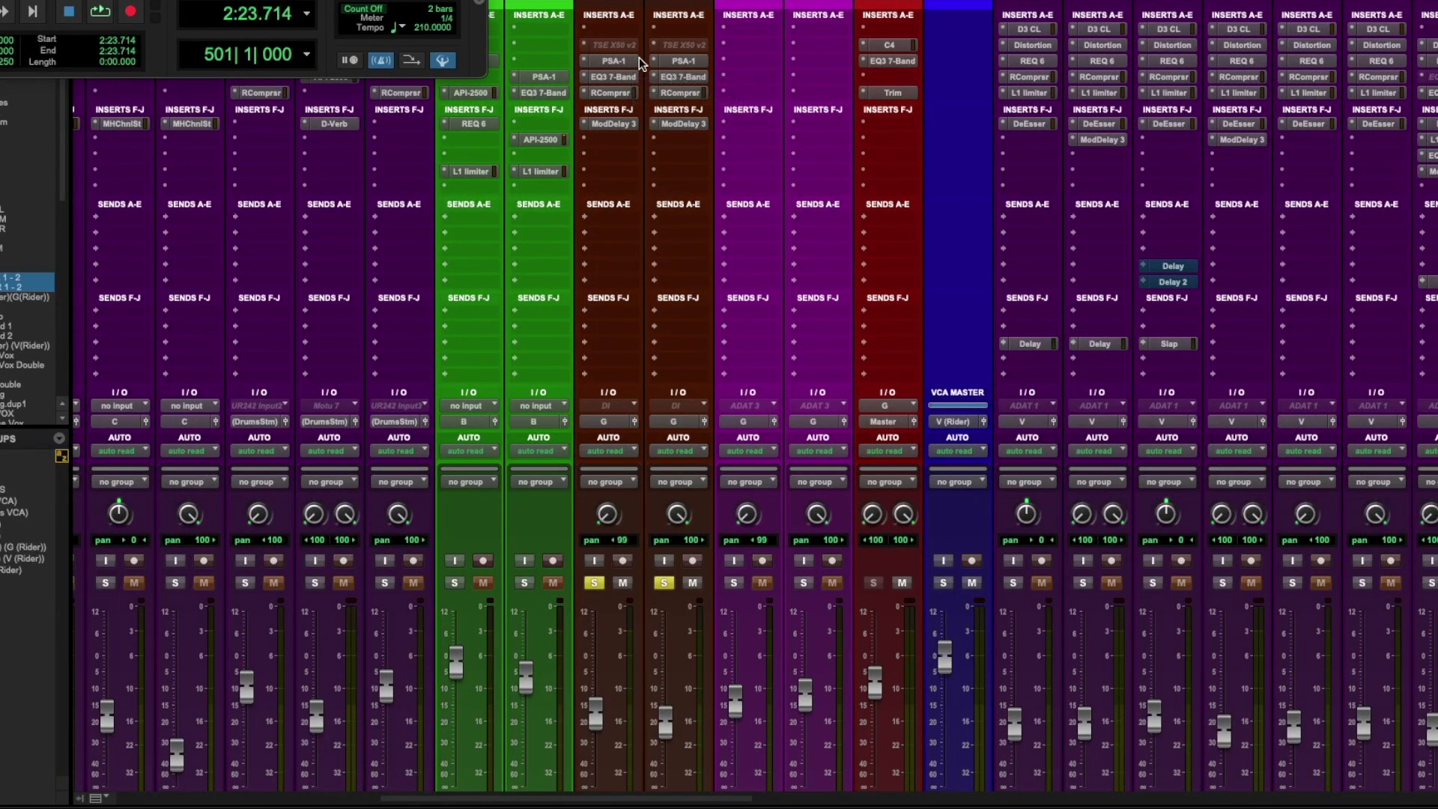
{"action": "scroll", "coordinate": [657, 161], "scroll_direction": "down", "scroll_amount": 3}
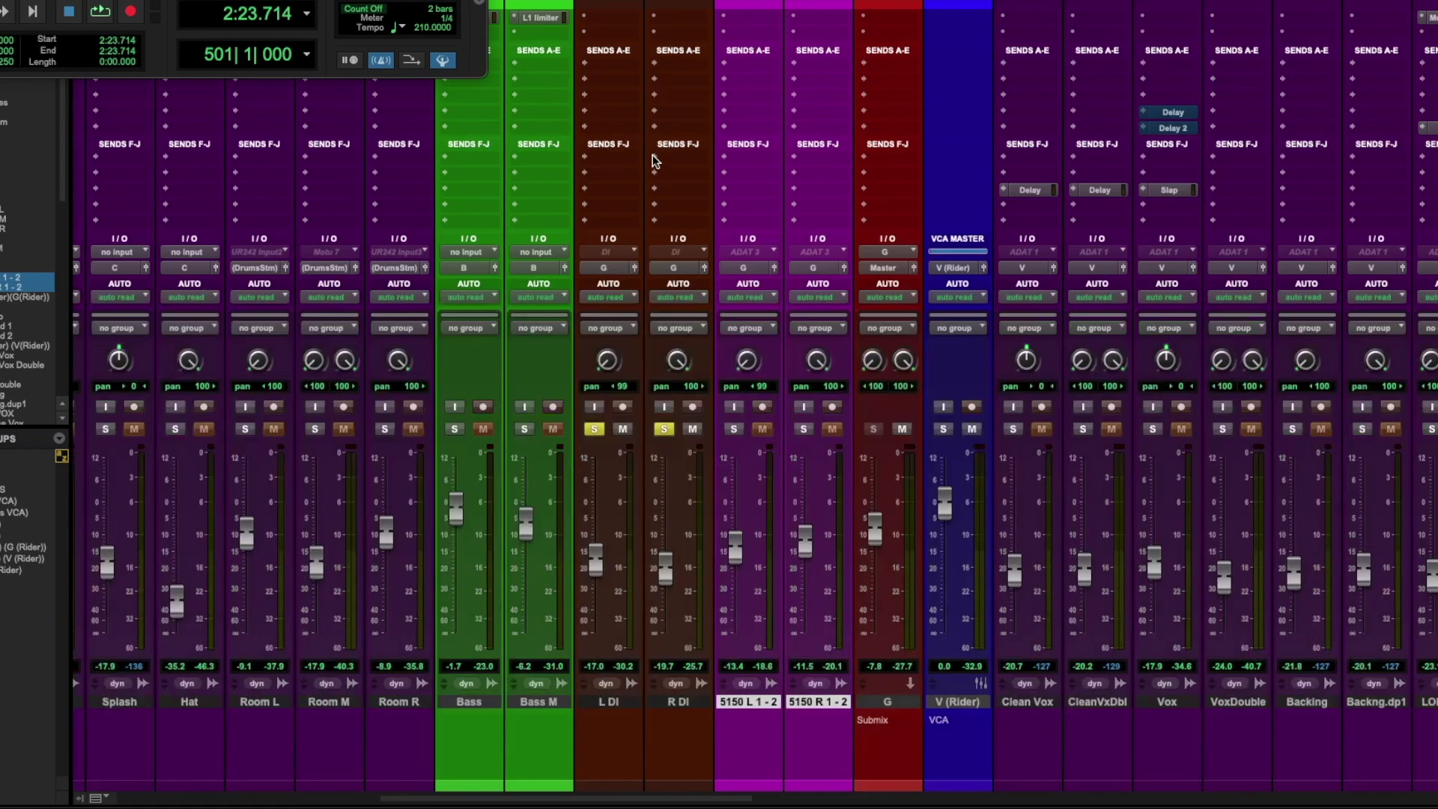
{"action": "left_click", "coordinate": [603, 699], "text": "shift"}
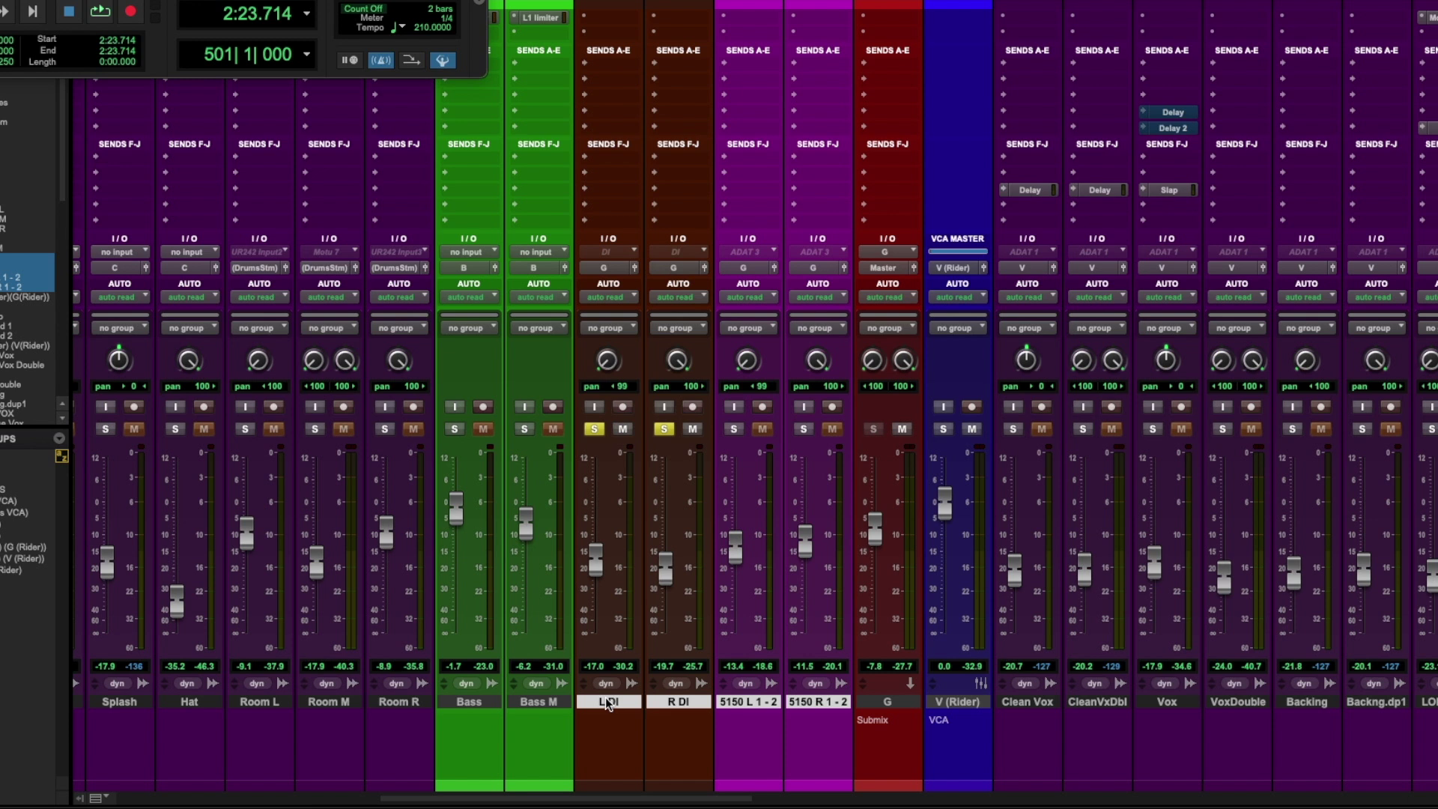
{"action": "left_click", "coordinate": [873, 703]}
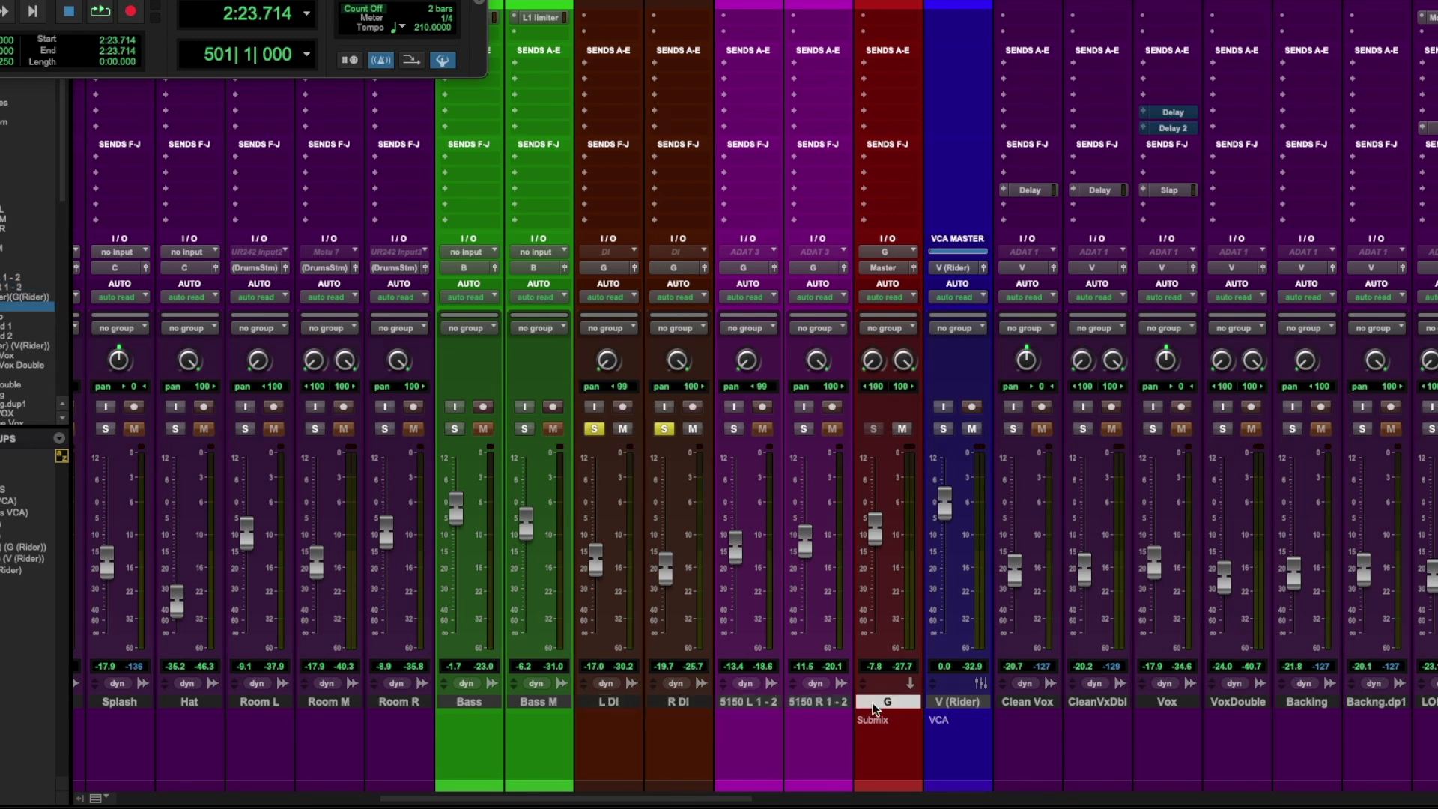
{"action": "scroll", "coordinate": [873, 672], "scroll_direction": "up", "scroll_amount": 3}
{"action": "scroll", "coordinate": [873, 672], "scroll_direction": "down", "scroll_amount": 3}
- Select the four guitar source tracks, then only the G submix, and open its C4 compressor
{"action": "left_click", "coordinate": [610, 701]}
{"action": "left_click", "coordinate": [832, 703], "text": "shift"}
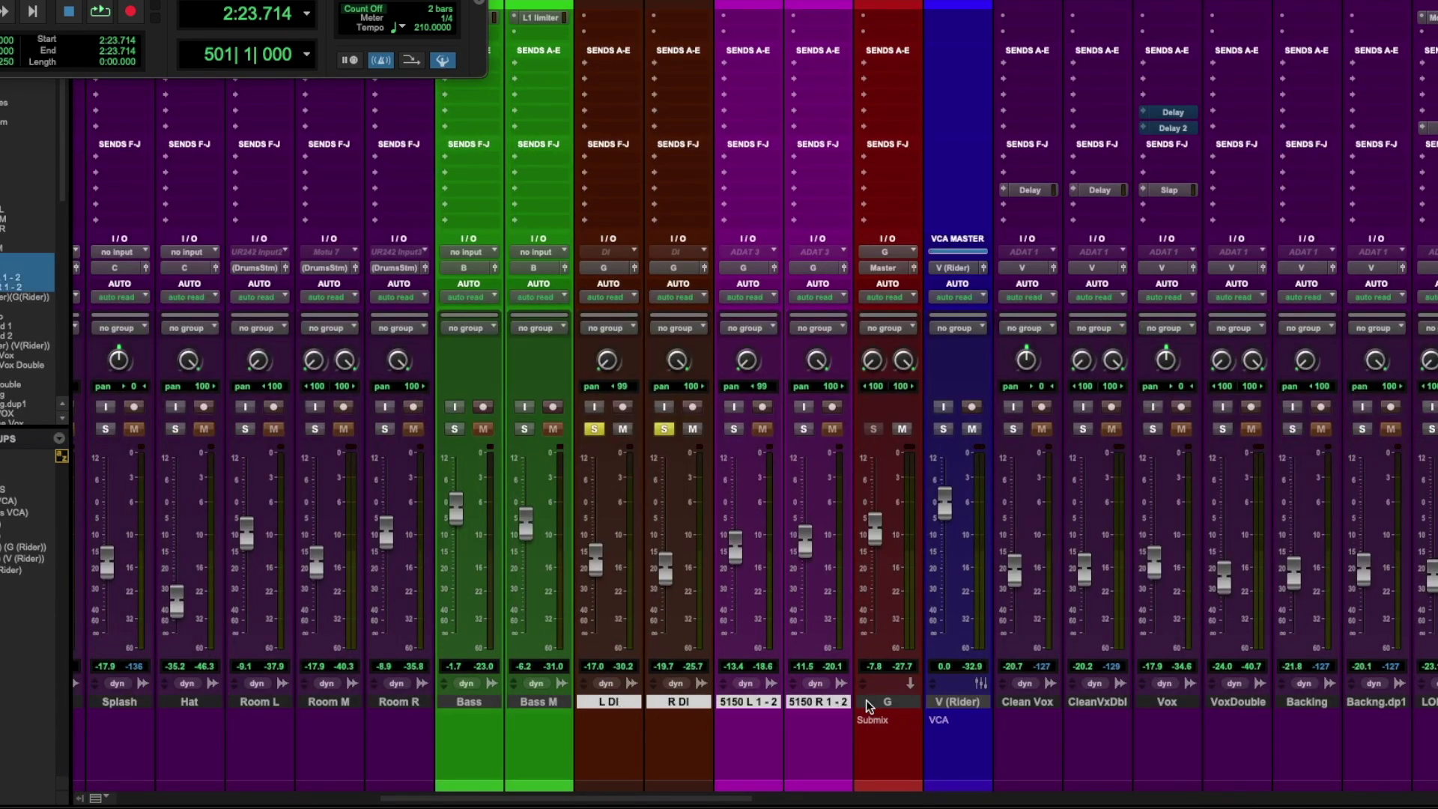
{"action": "left_click", "coordinate": [866, 699]}
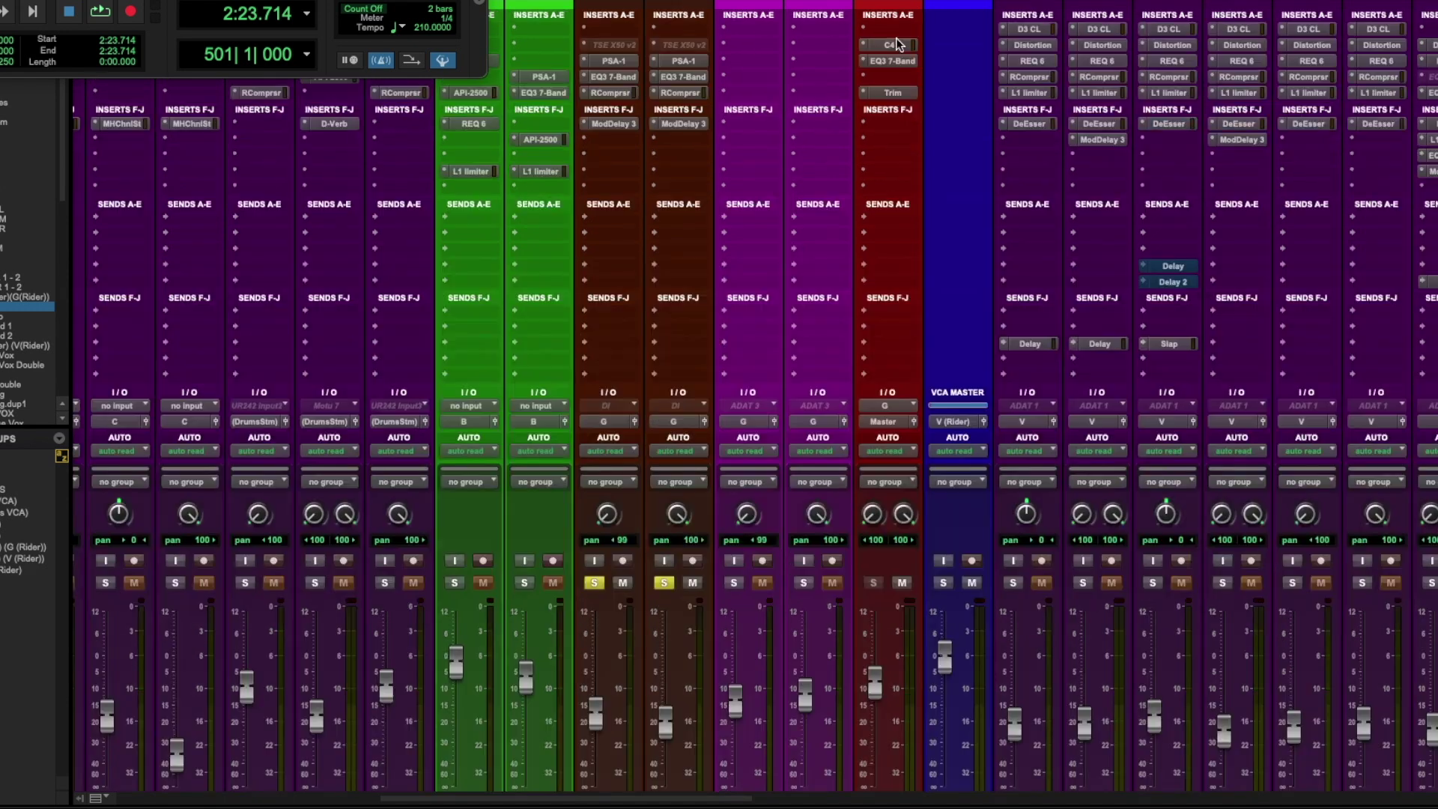
{"action": "left_click", "coordinate": [889, 45]}
- Review the G submix's C4 and EQ3 7-Band settings, then L DI's EQ3 7-Band, closing each
{"action": "left_click_drag", "start_coordinate": [784, 157], "coordinate": [738, 141]}
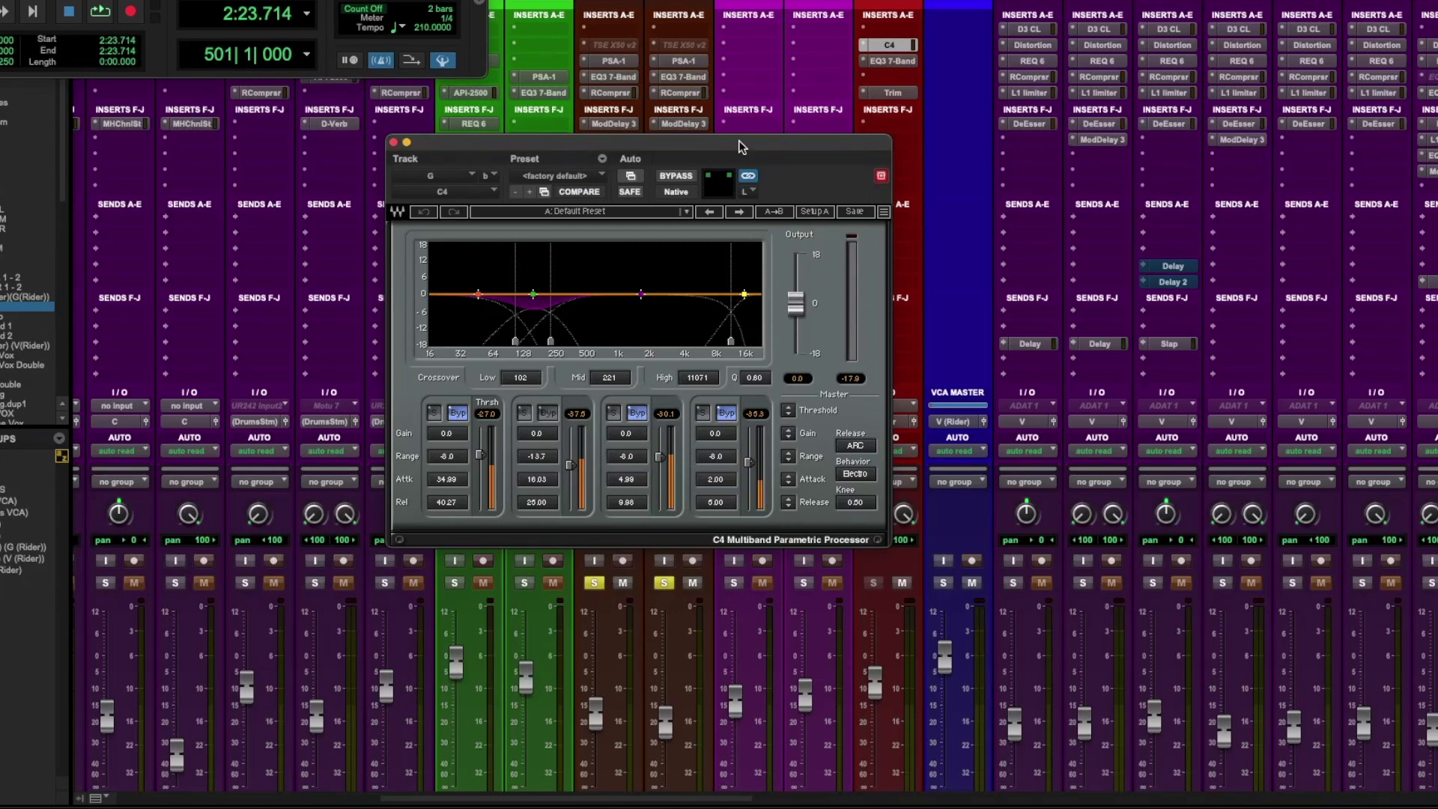
{"action": "left_click", "coordinate": [855, 61]}
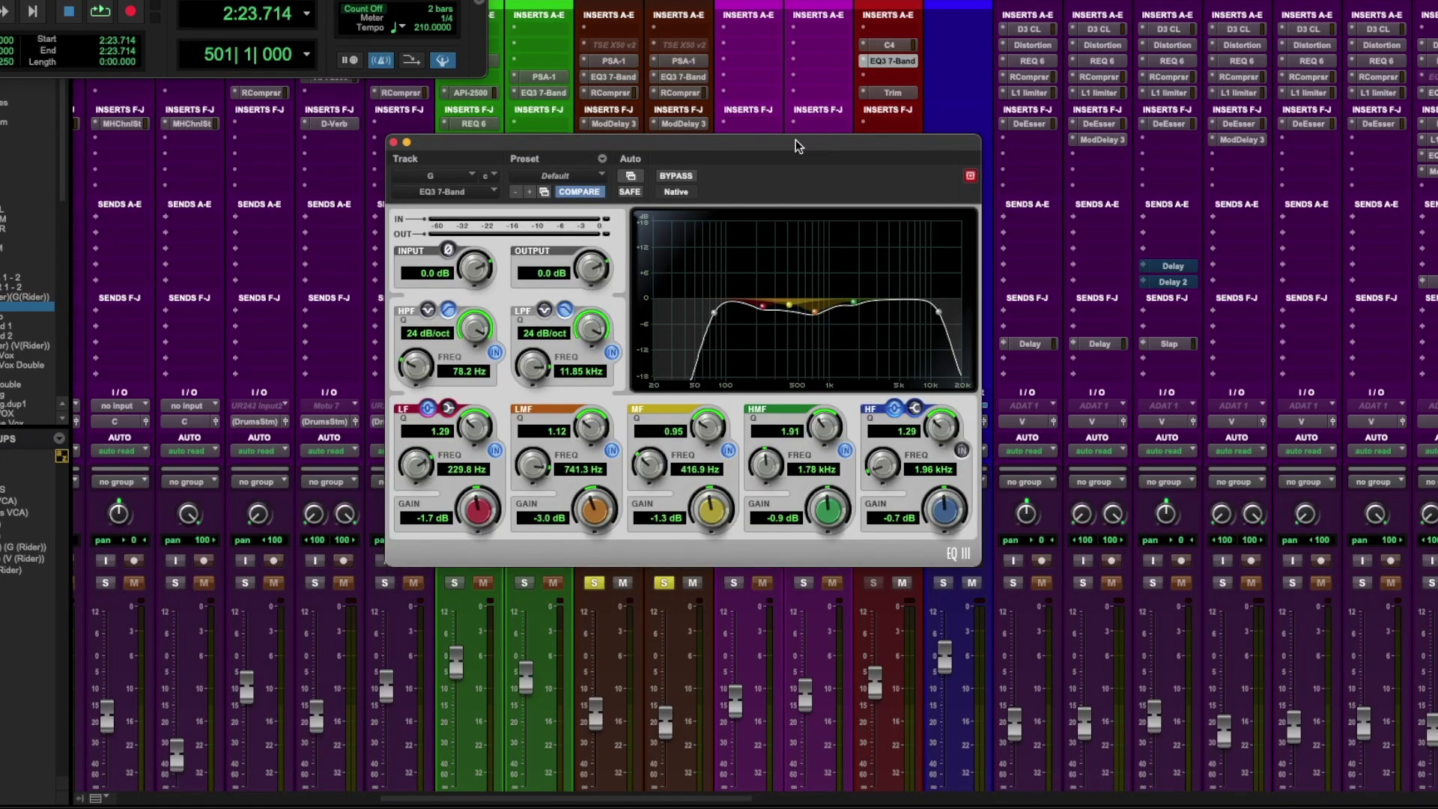
{"action": "left_click", "coordinate": [393, 142]}
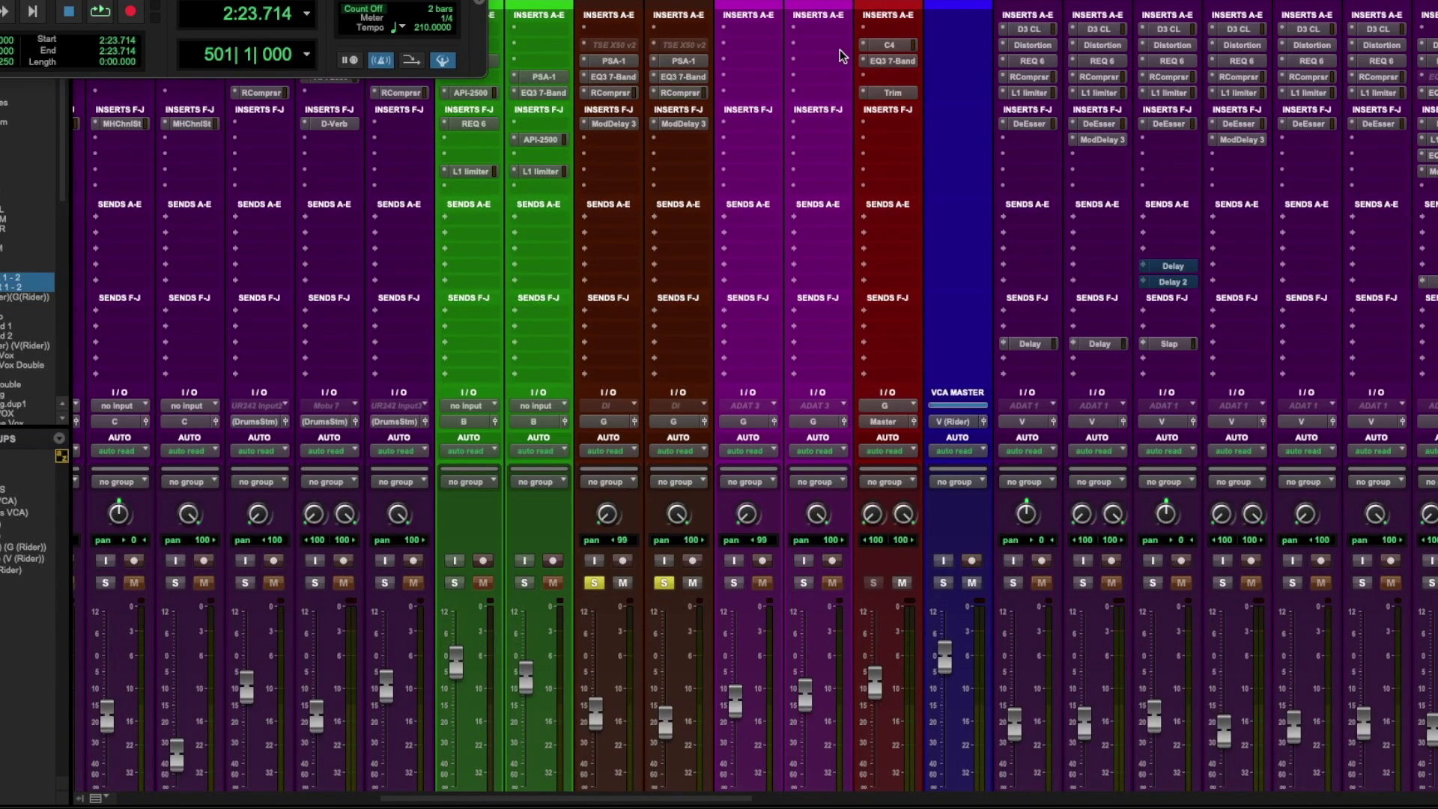
{"action": "scroll", "coordinate": [622, 703], "scroll_direction": "down", "scroll_amount": 5}
{"action": "scroll", "coordinate": [623, 703], "scroll_direction": "up", "scroll_amount": 1}
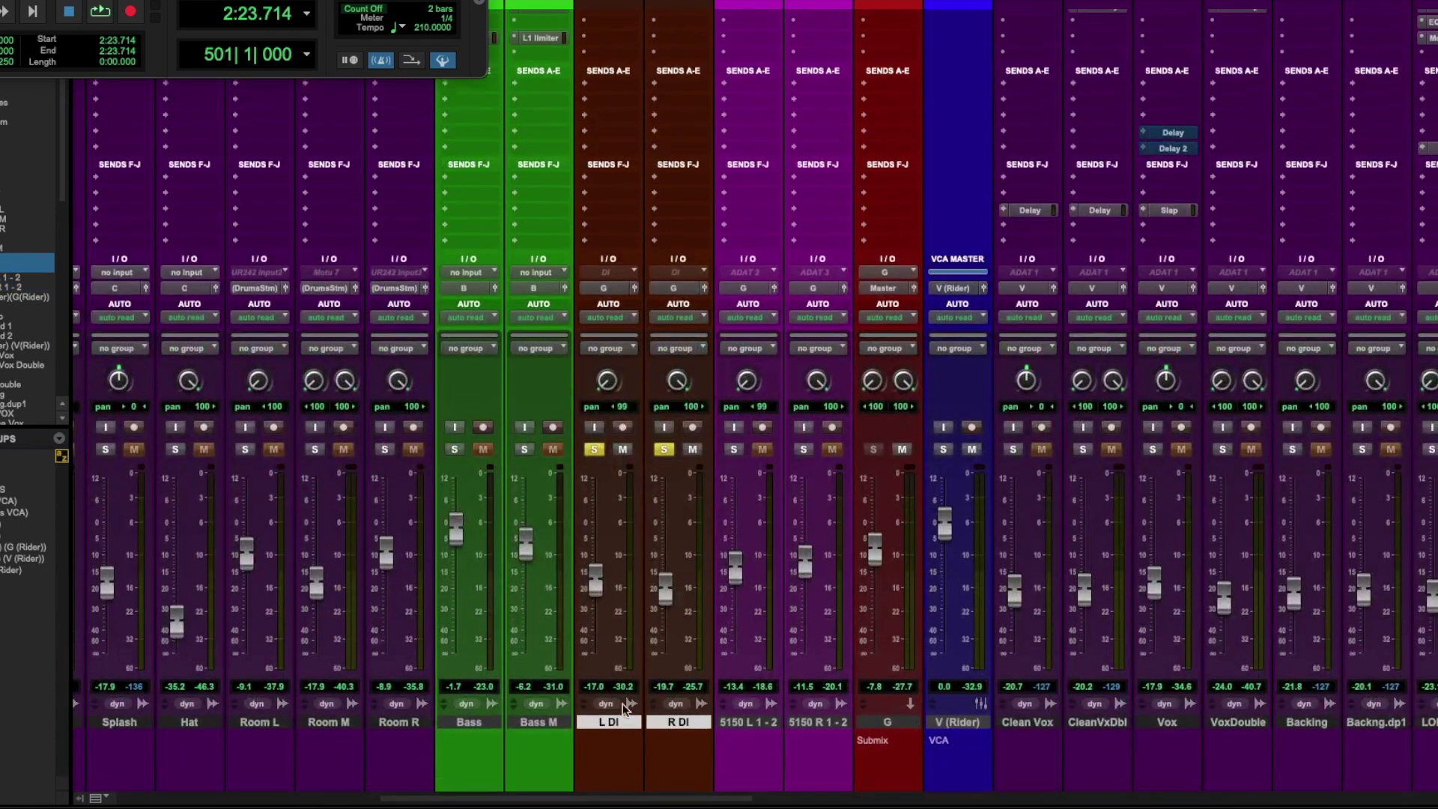
{"action": "scroll", "coordinate": [623, 703], "scroll_direction": "up", "scroll_amount": 3}
{"action": "left_click", "coordinate": [613, 77]}
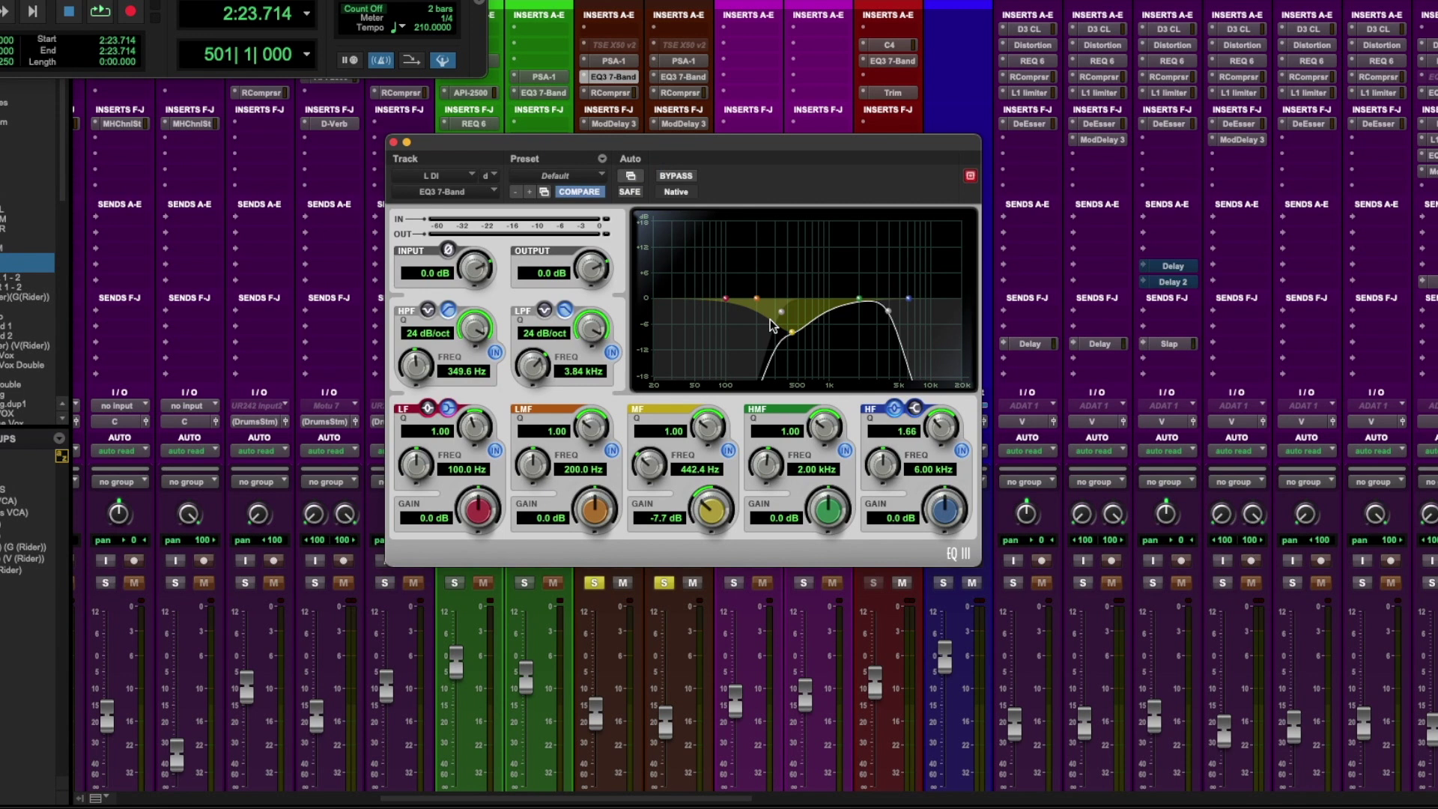
{"action": "left_click", "coordinate": [392, 141]}
- Reselect L DI and R DI, switch to the Edit timeline, and select the G submix track
{"action": "scroll", "coordinate": [811, 665], "scroll_direction": "down", "scroll_amount": 3}
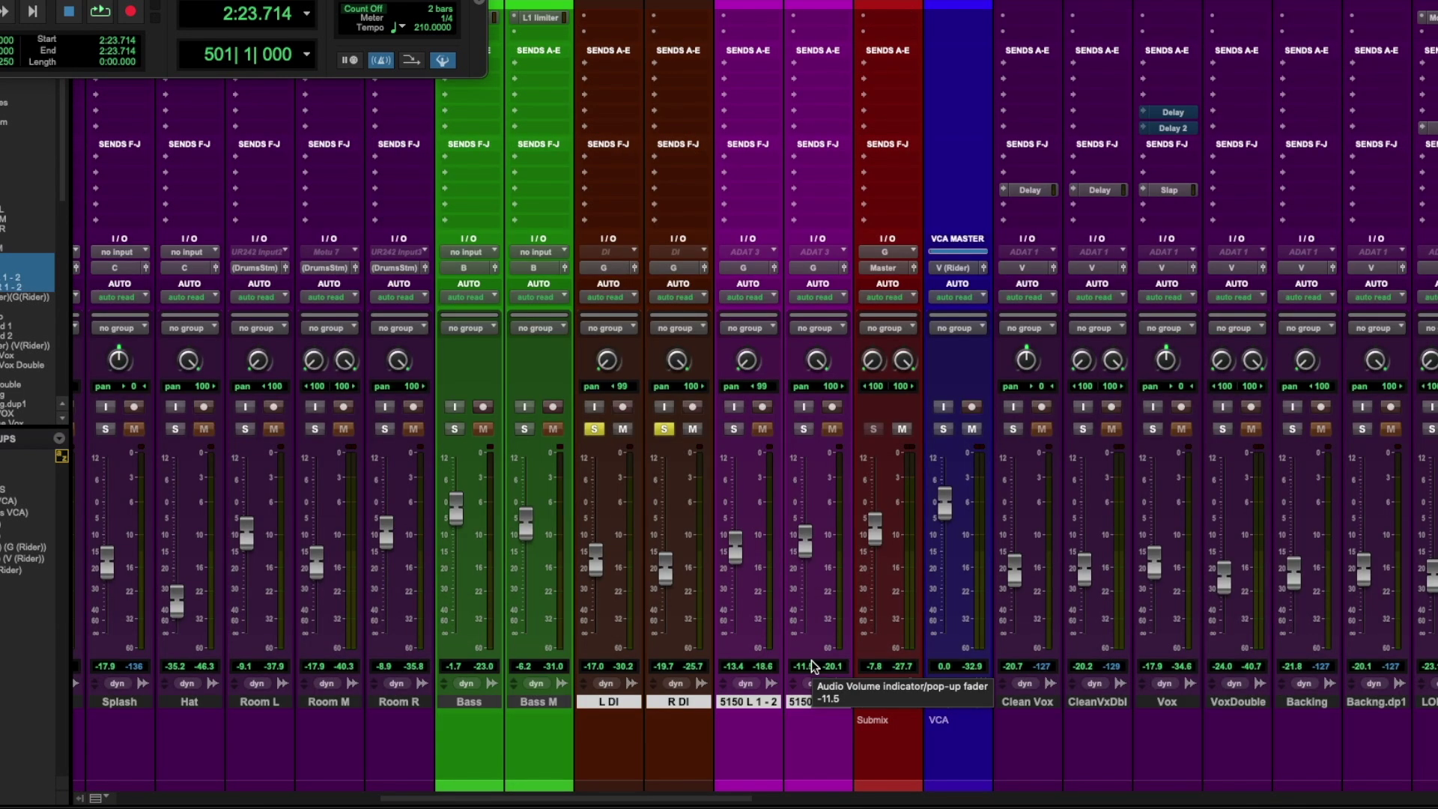
{"action": "left_click", "coordinate": [676, 702], "text": "super"}
{"action": "left_click", "coordinate": [675, 701]}
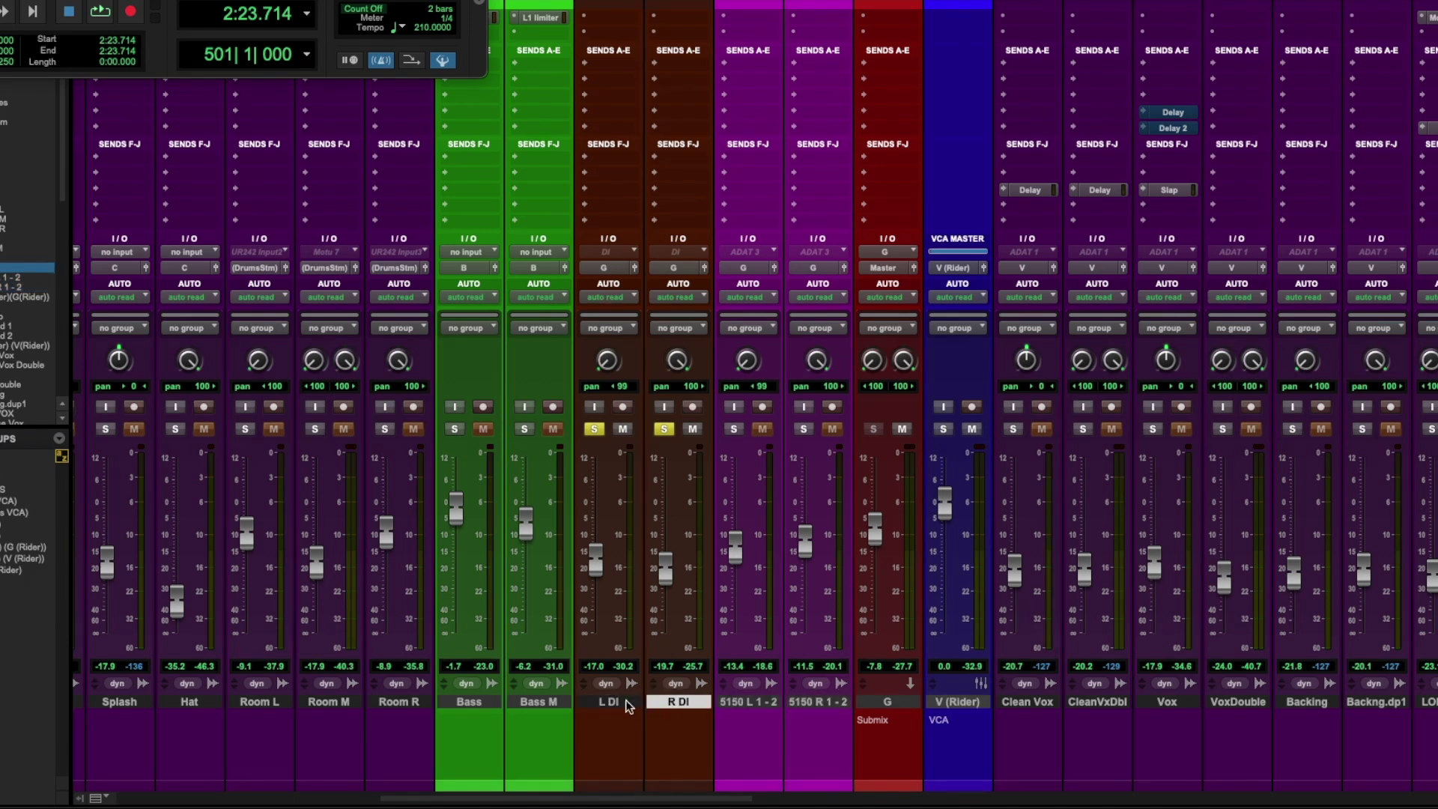
{"action": "left_click", "coordinate": [626, 700], "text": "shift"}
{"action": "key", "text": "super+equal"}
{"action": "left_click", "coordinate": [862, 662]}
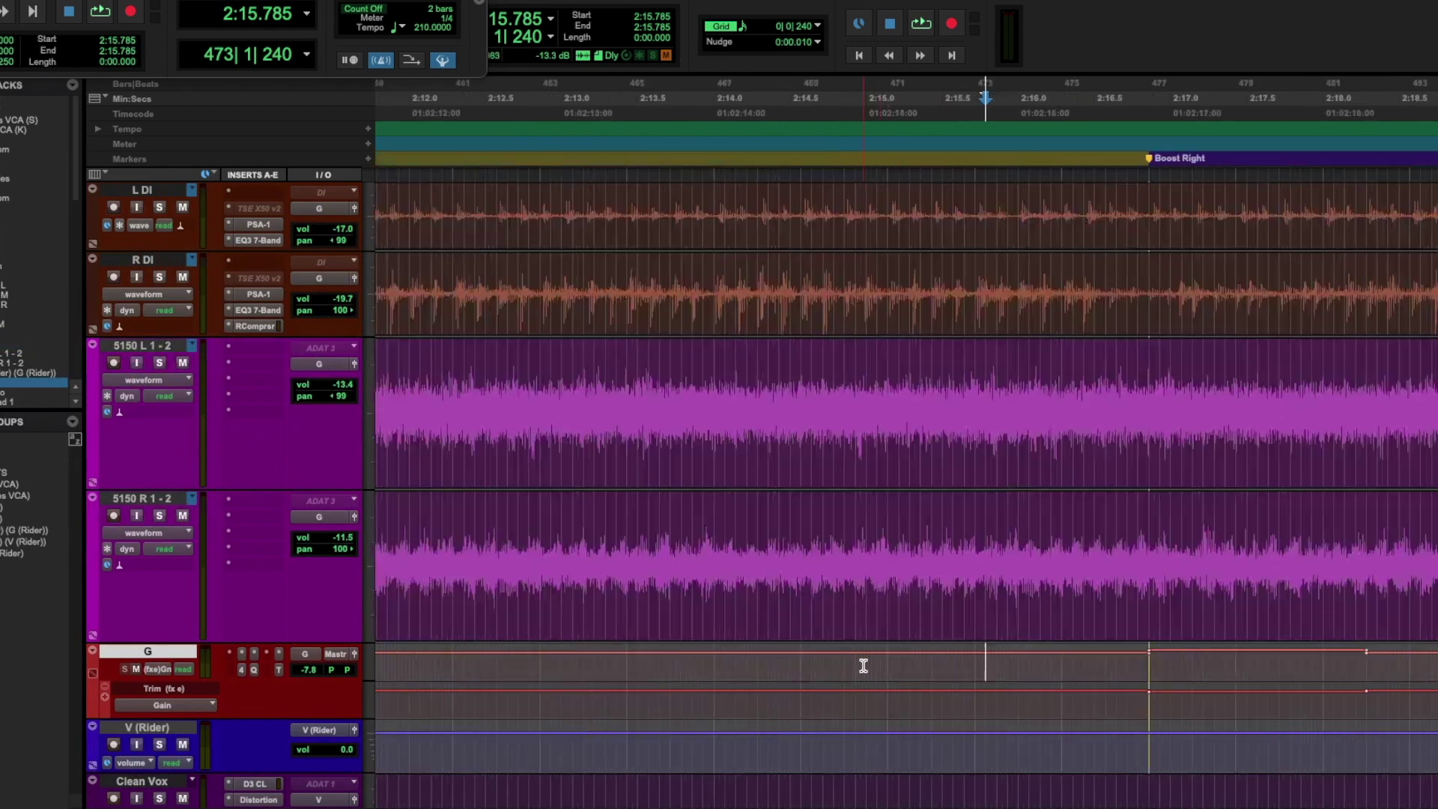
- Zoom the timeline and select a range on the G submix starting at 1:43.357
{"action": "scroll", "coordinate": [860, 650], "scroll_direction": "right", "scroll_amount": 5}
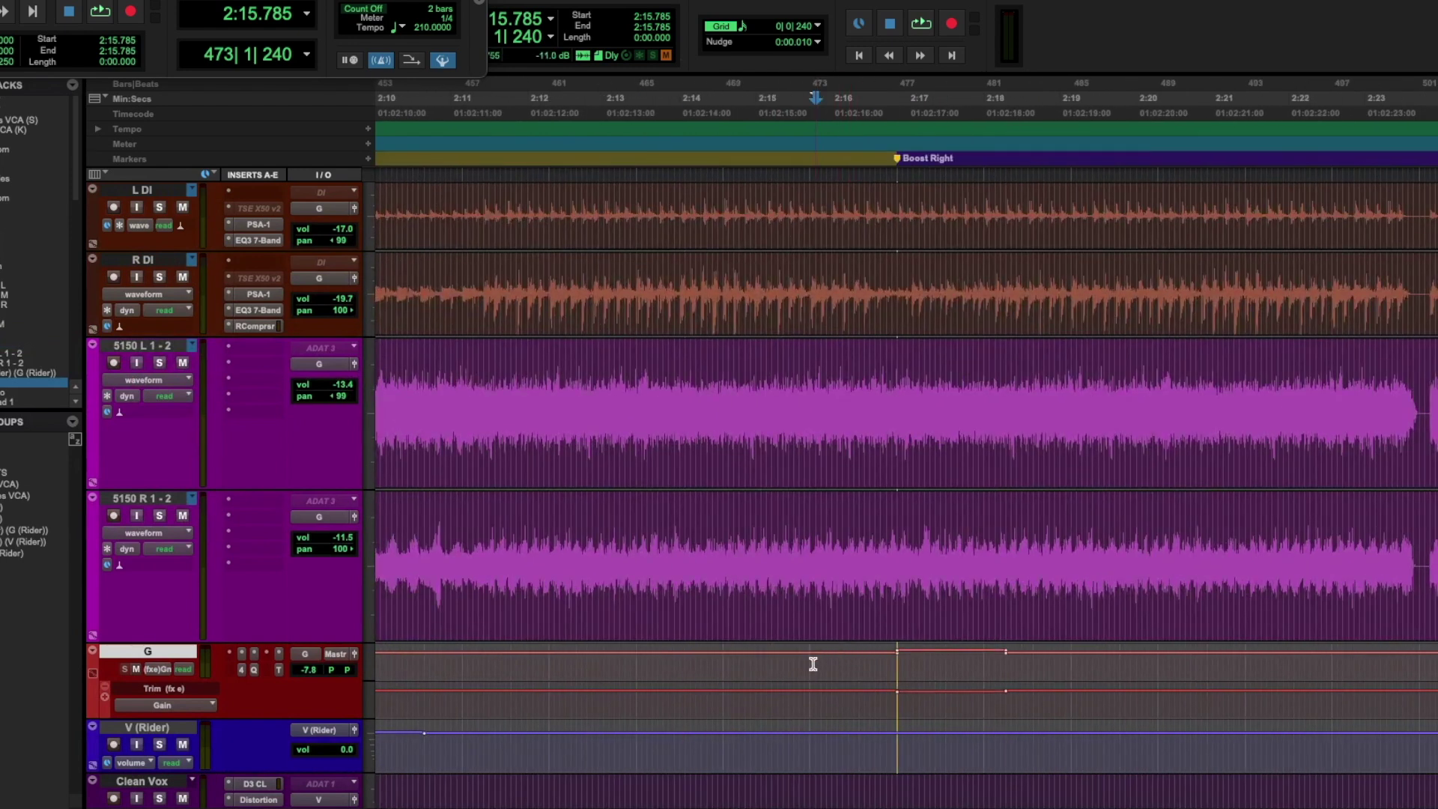
{"action": "key", "text": "alt+a"}
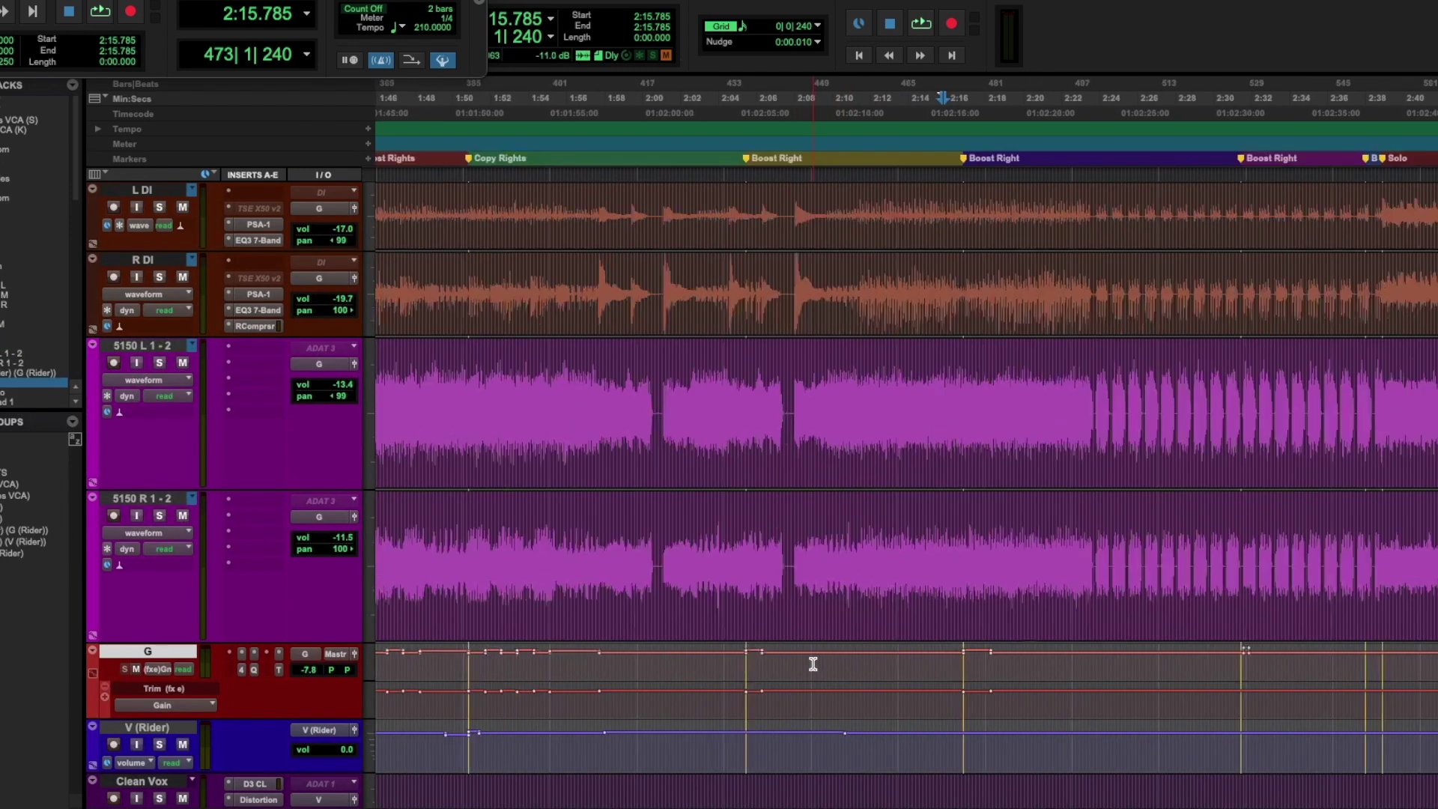
{"action": "key", "text": "alt+Tab"}
{"action": "key", "text": "super+bracketright"}
{"action": "key", "text": "super+bracketright"}
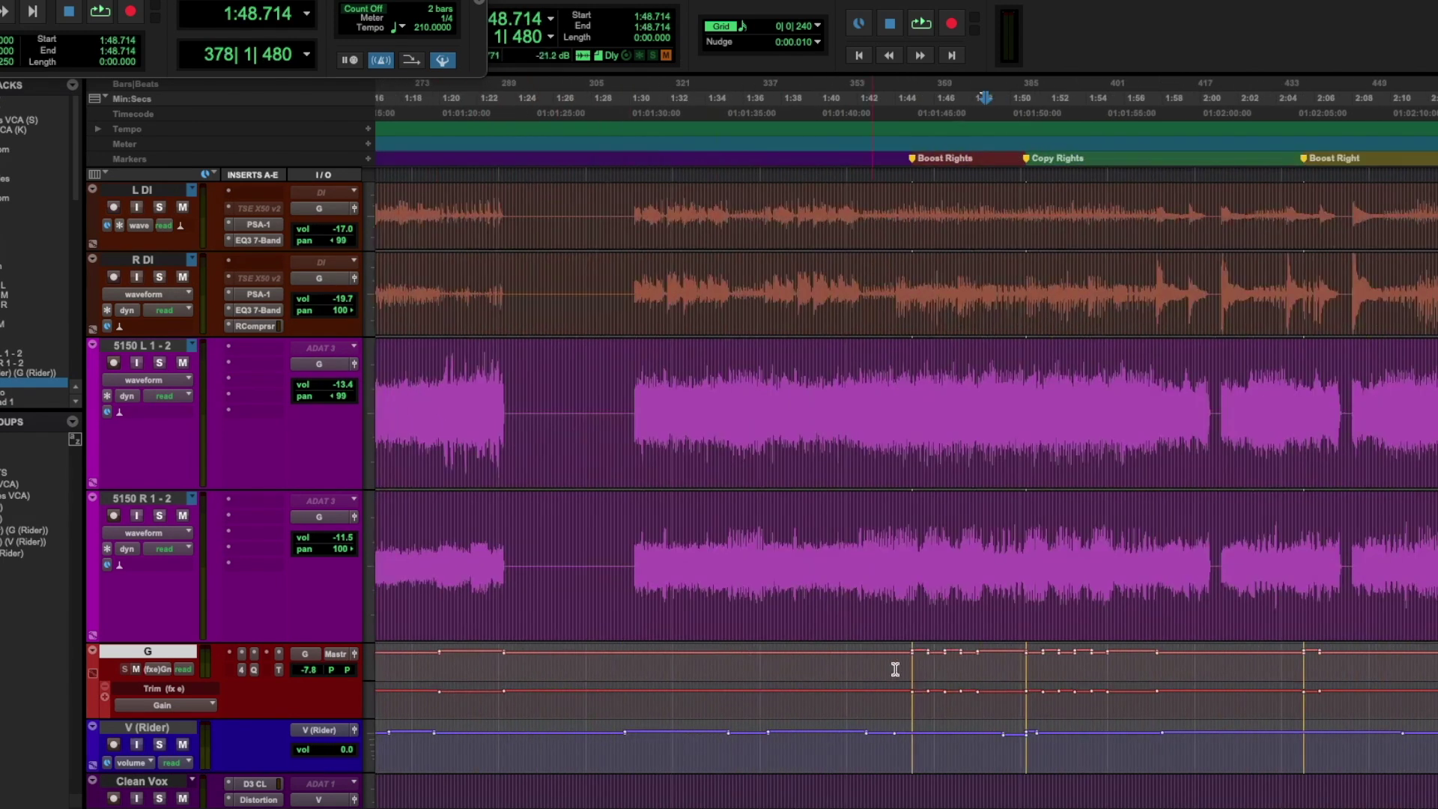
{"action": "left_click", "coordinate": [891, 662]}
{"action": "scroll", "coordinate": [873, 497], "scroll_direction": "down", "scroll_amount": 2}
{"action": "left_click_drag", "start_coordinate": [875, 497], "coordinate": [1061, 516]}
{"action": "key", "text": "super+bracketleft"}
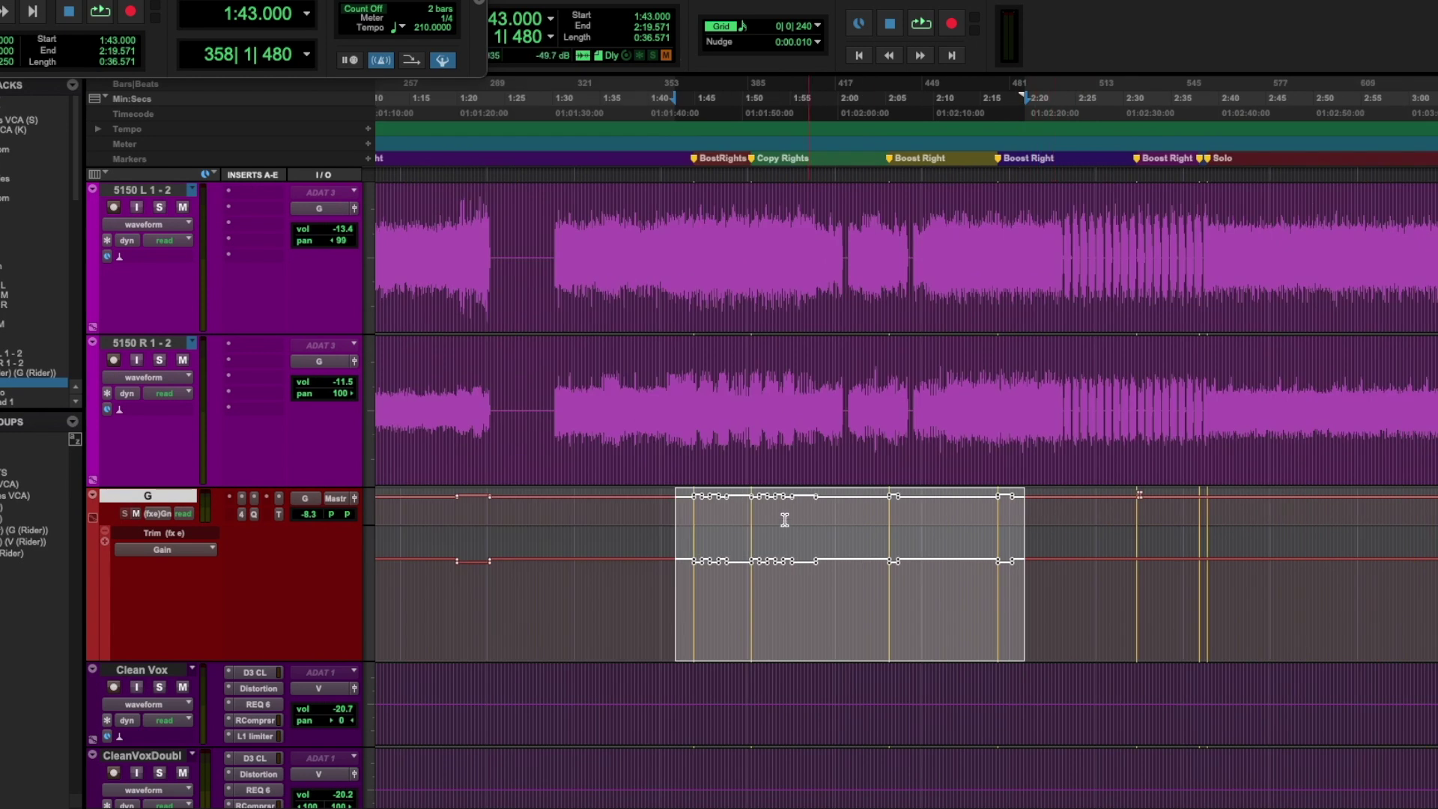
{"action": "left_click_drag", "start_coordinate": [690, 497], "coordinate": [680, 497]}
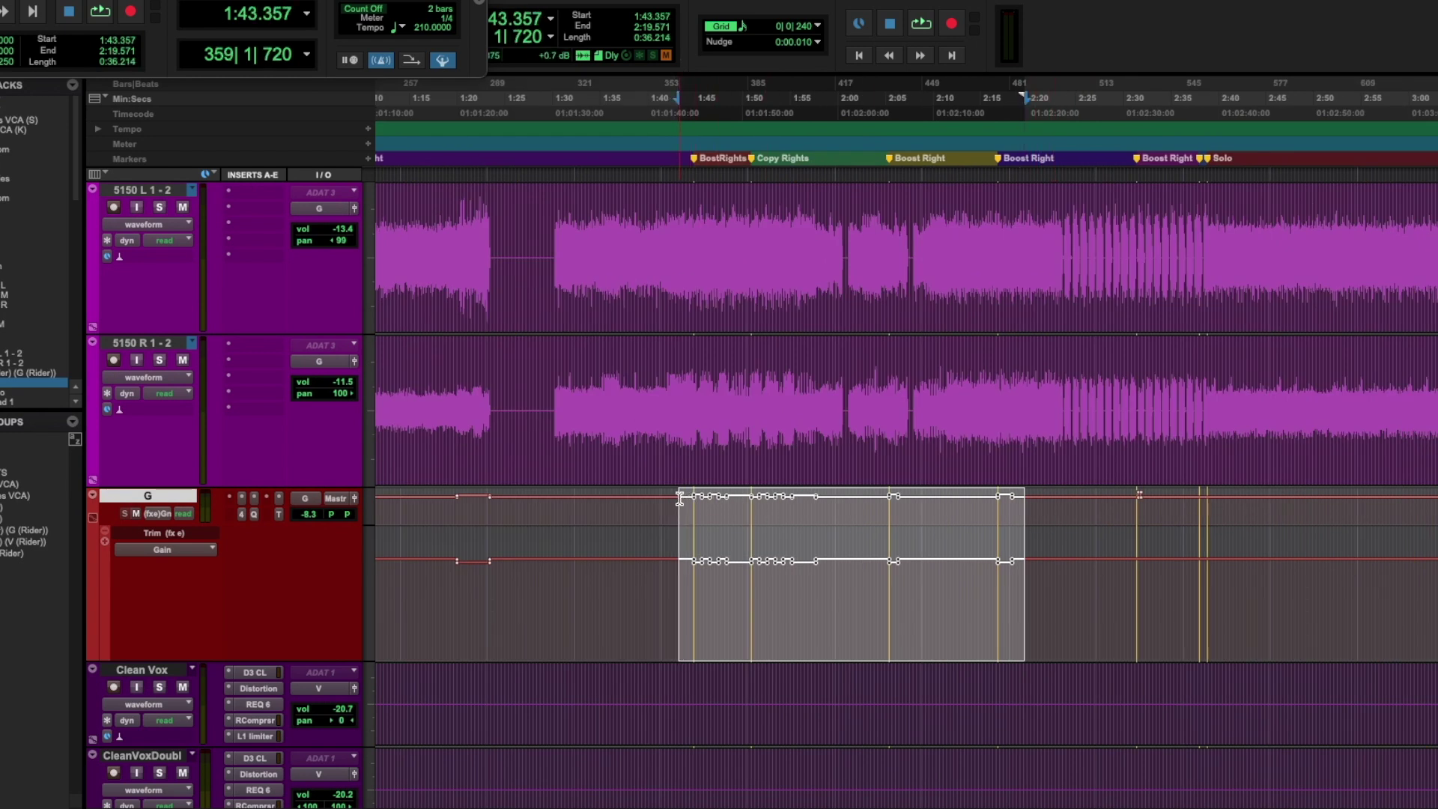
- Check the G fader in the mixer, then select 2:05.142–2:14.214 across the four guitar tracks
{"action": "key", "text": "super+equal"}
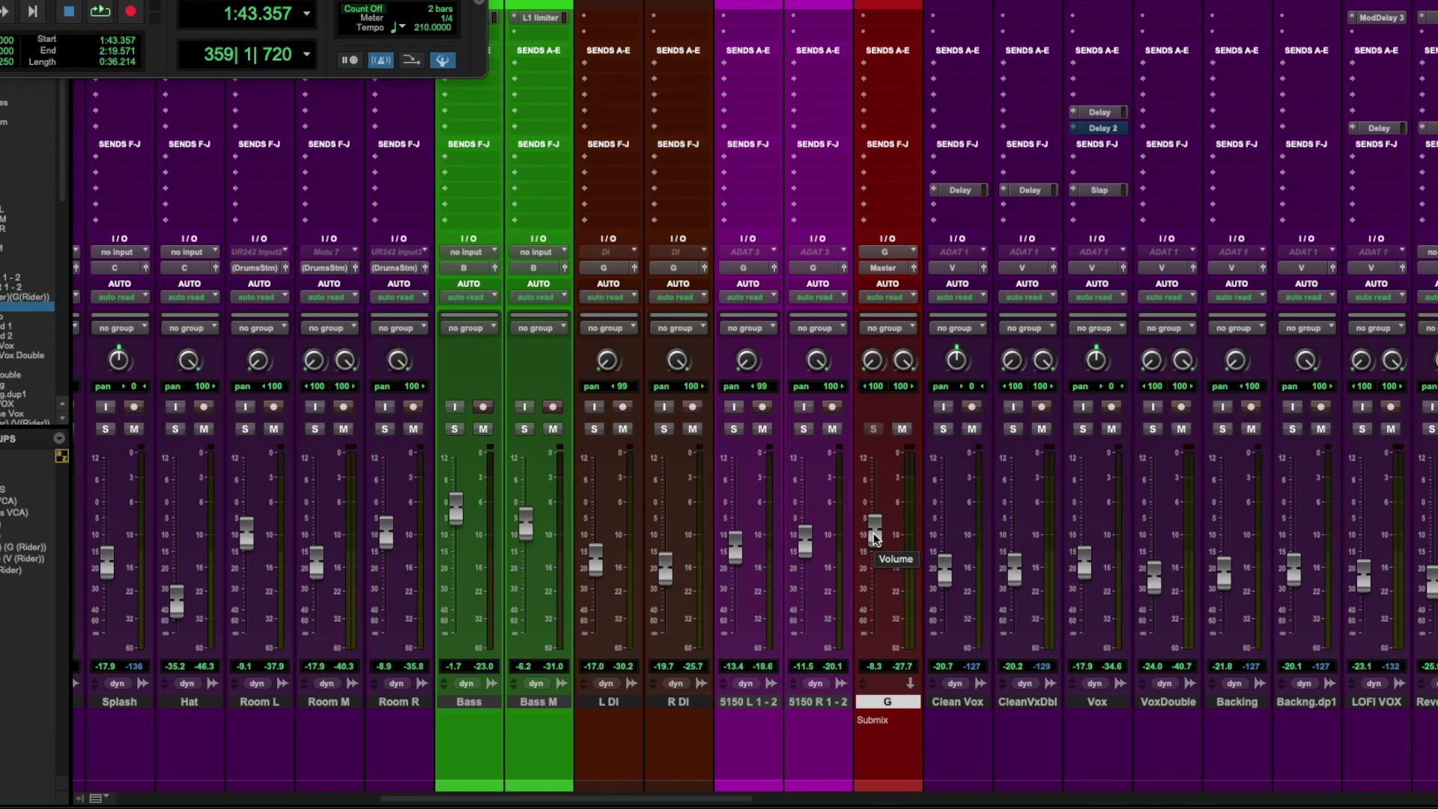
{"action": "key", "text": "super+equal"}
{"action": "left_click_drag", "start_coordinate": [820, 287], "coordinate": [915, 362]}
{"action": "scroll", "coordinate": [915, 362], "scroll_direction": "up", "scroll_amount": 3}
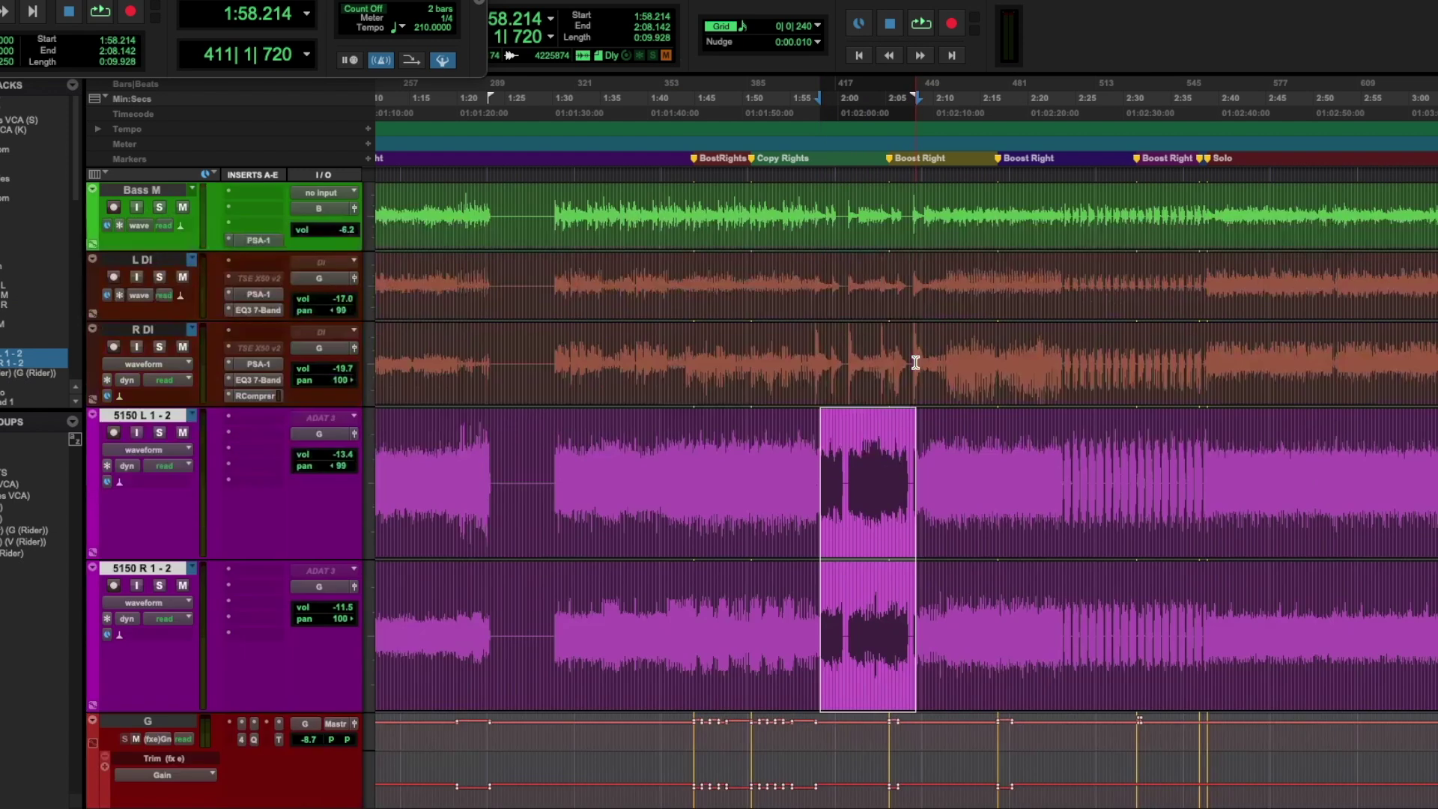
{"action": "left_click_drag", "start_coordinate": [886, 312], "coordinate": [973, 676]}
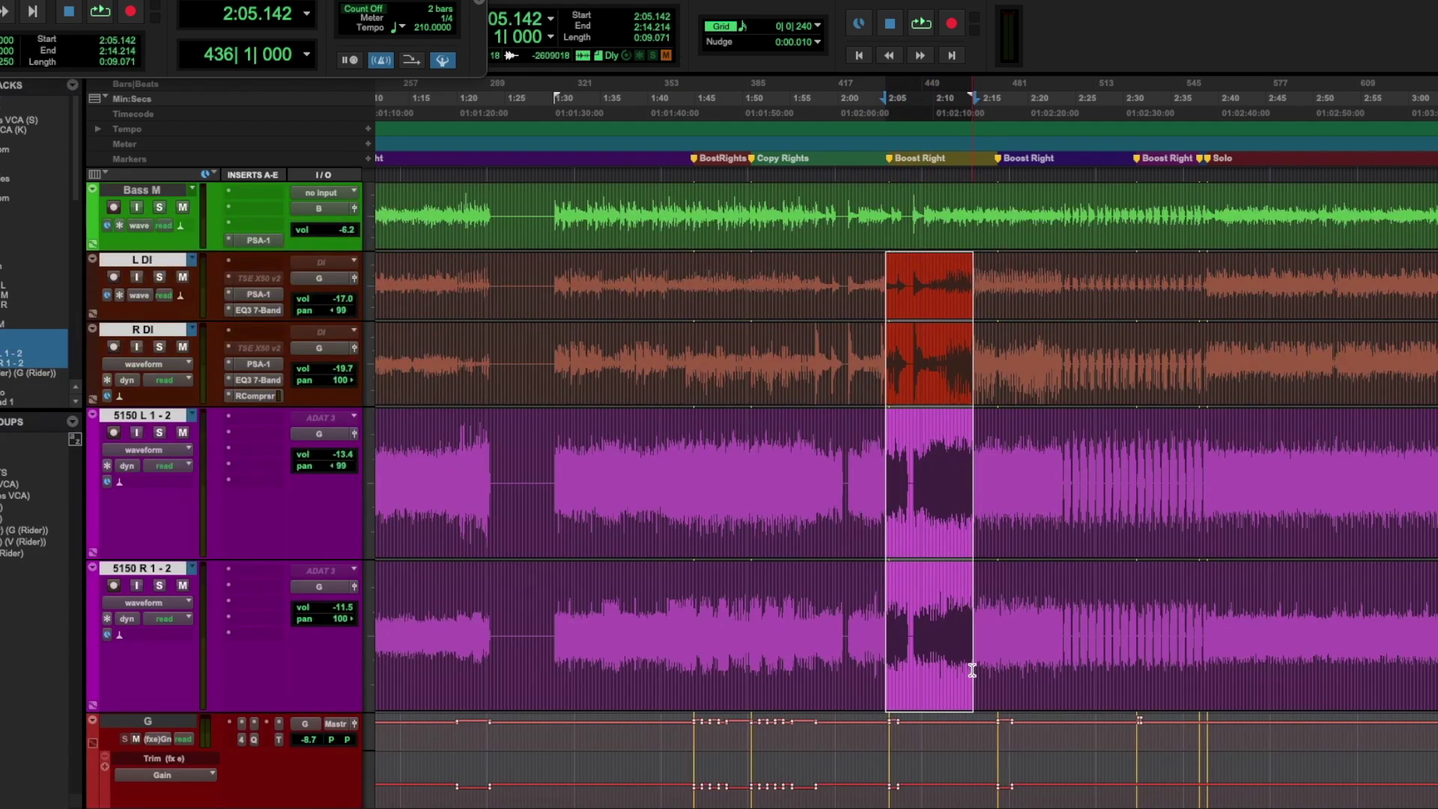